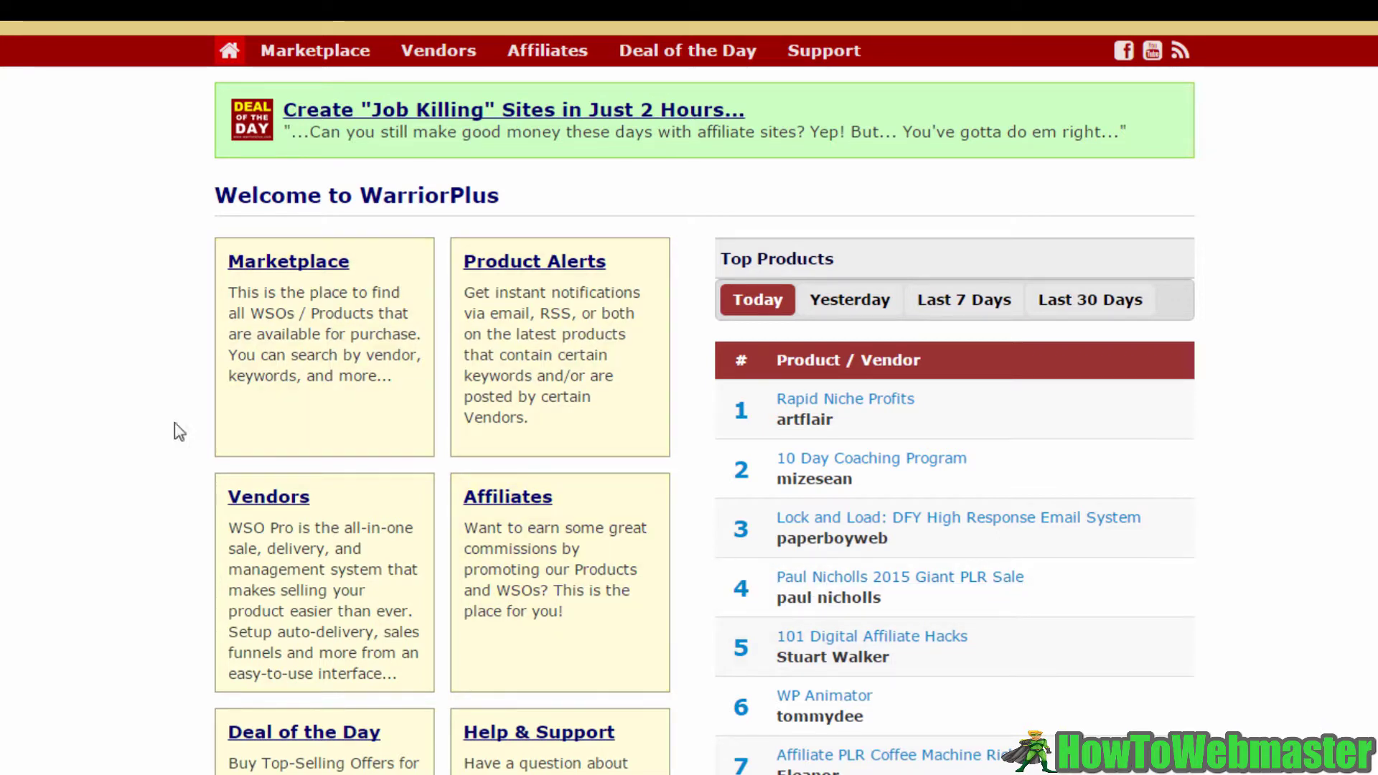
- From the Vendors page comparison table, start the FREE Setup for WSO Pro Advanced
click(280, 503)
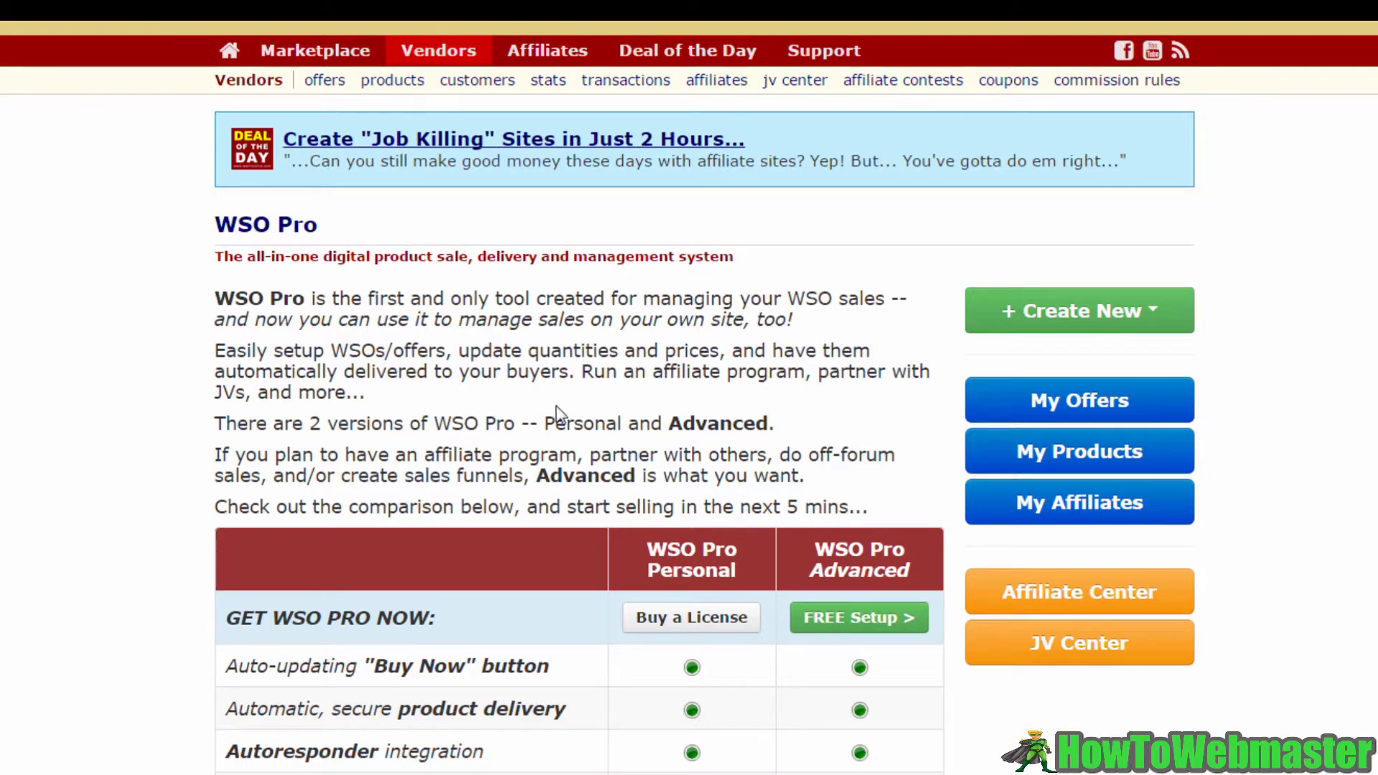
scroll(560, 415, down, 9)
scroll(563, 399, down, 3)
scroll(569, 416, up, 9)
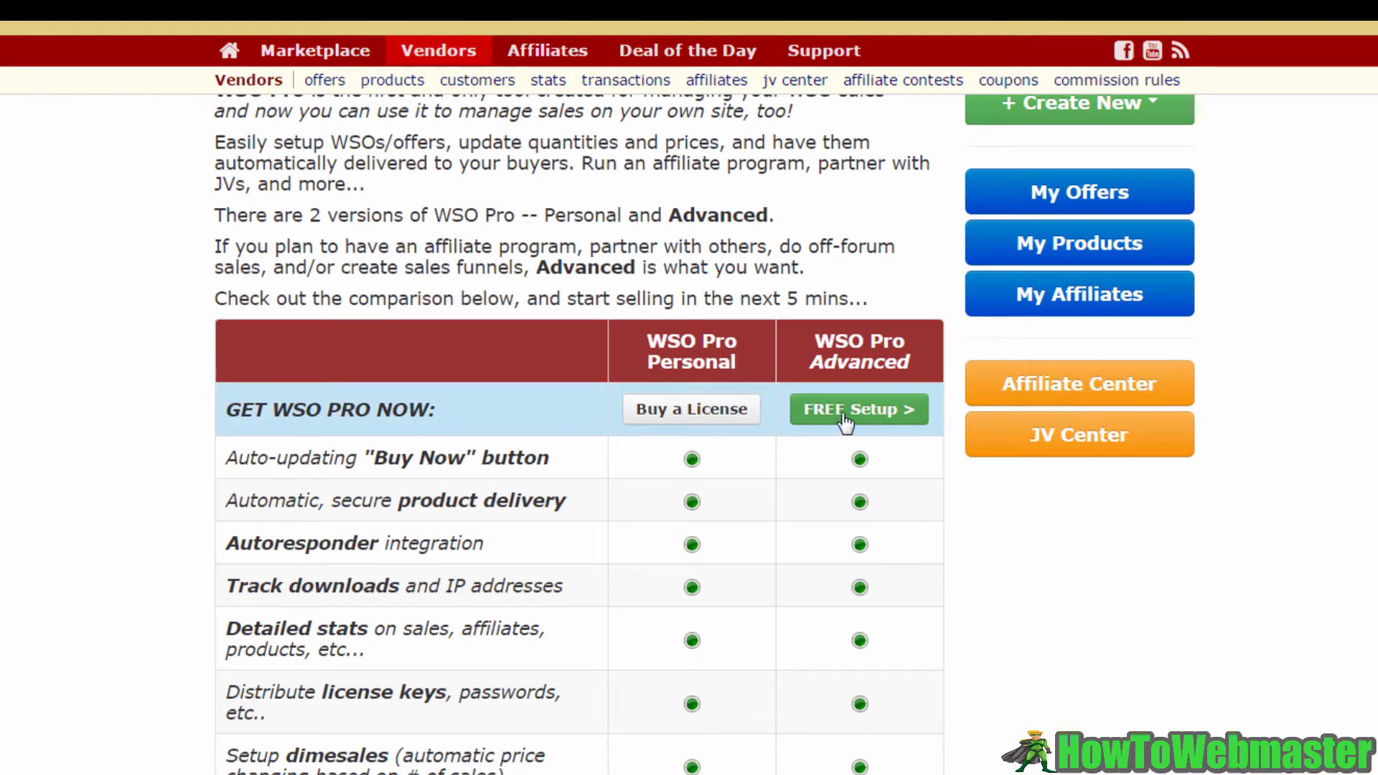
click(846, 410)
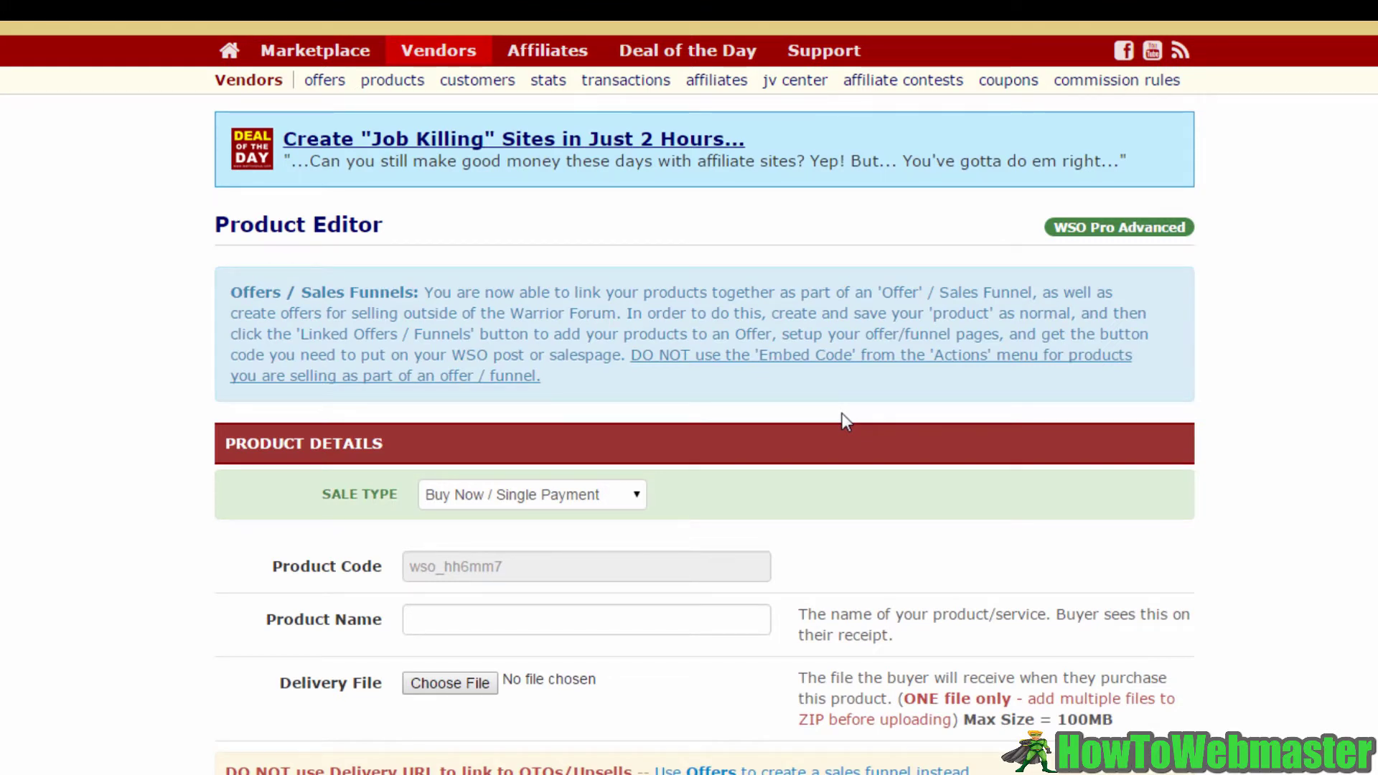
- Change the product's Sale Type from single payment to Free Product
click(637, 505)
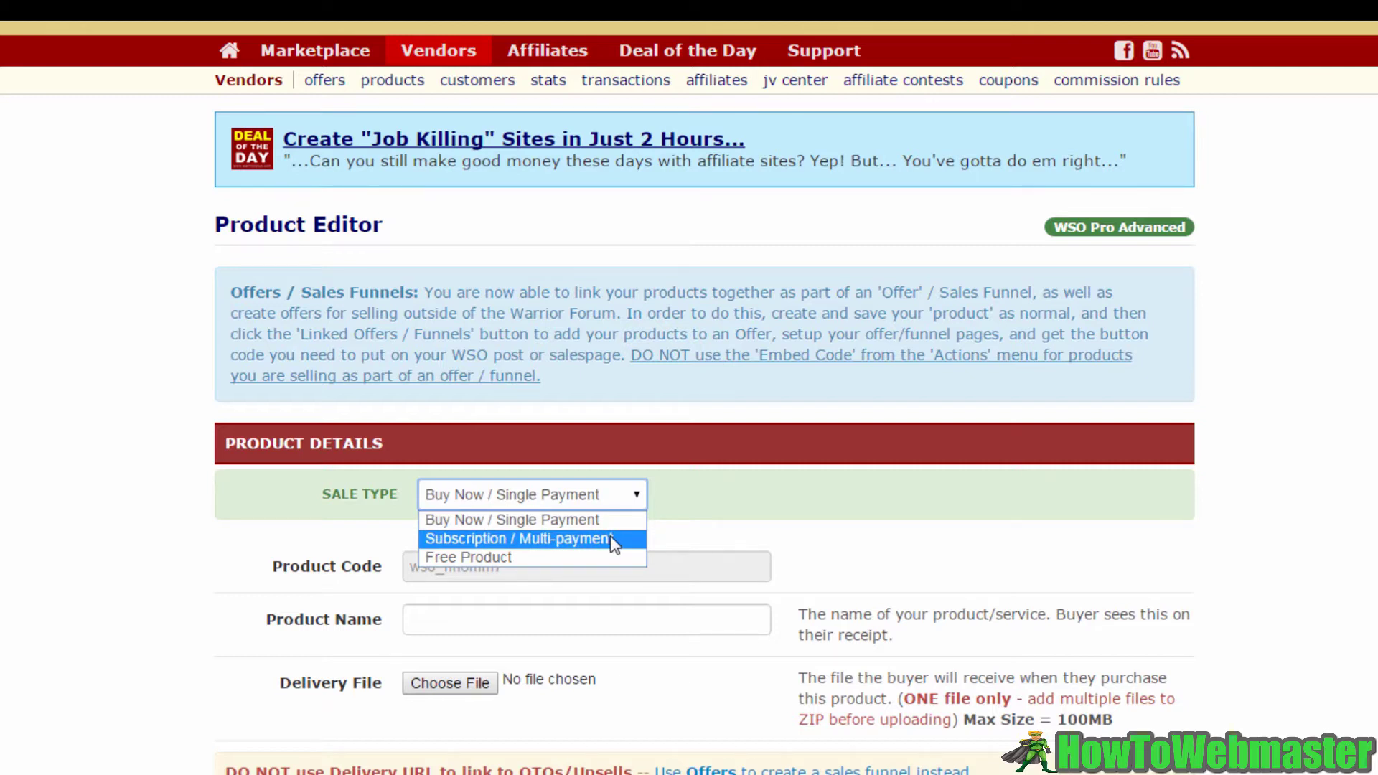
click(559, 557)
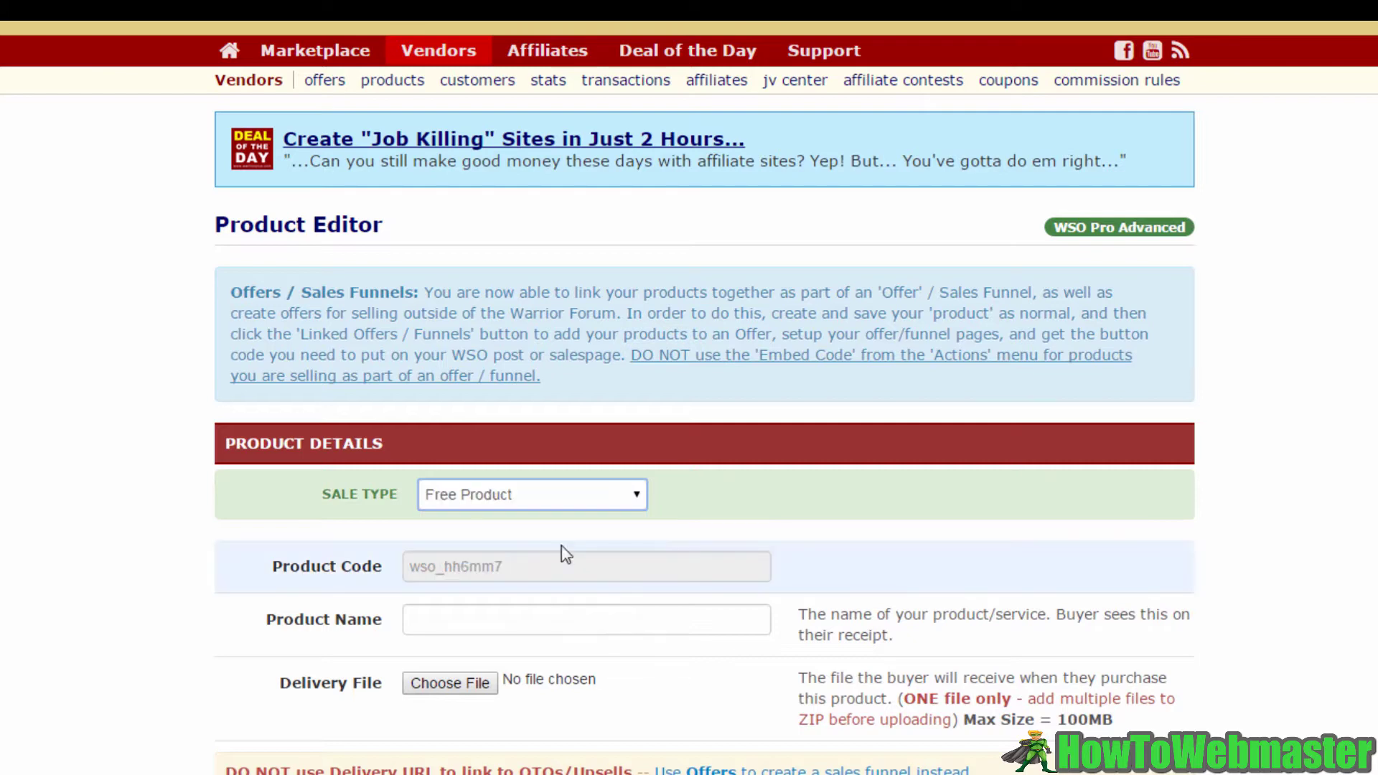
scroll(603, 574, down, 1)
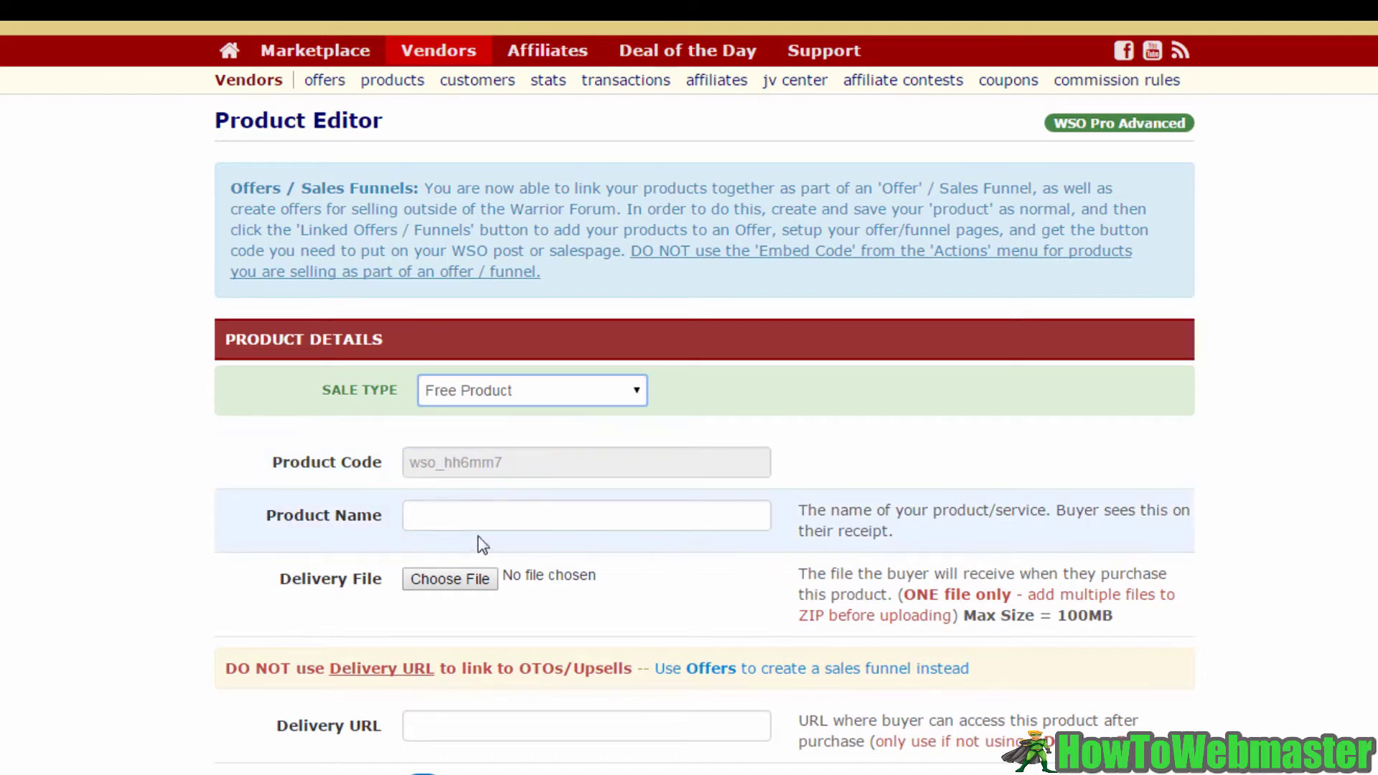
click(494, 520)
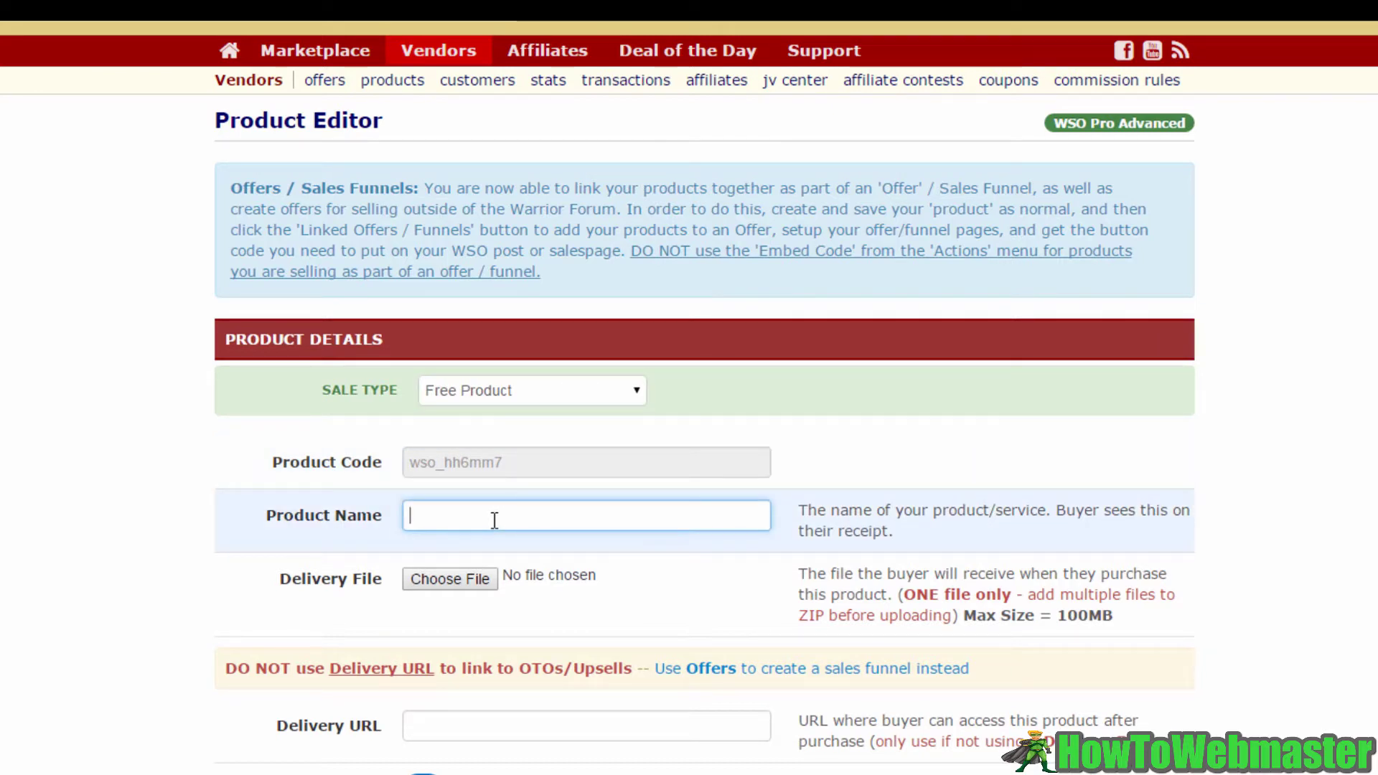
- Enter 'Test' as the Product Name and move down the form
text(Test)
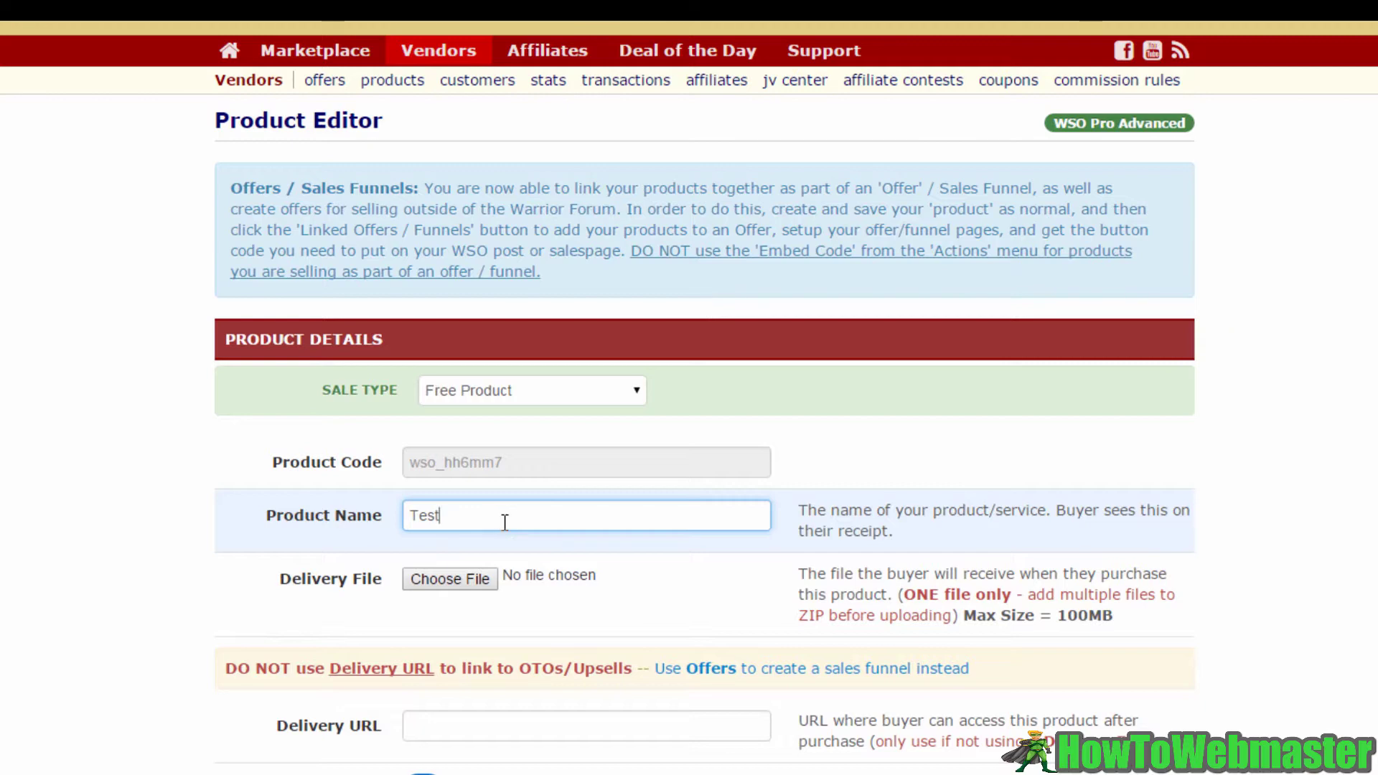
scroll(505, 522, down, 3)
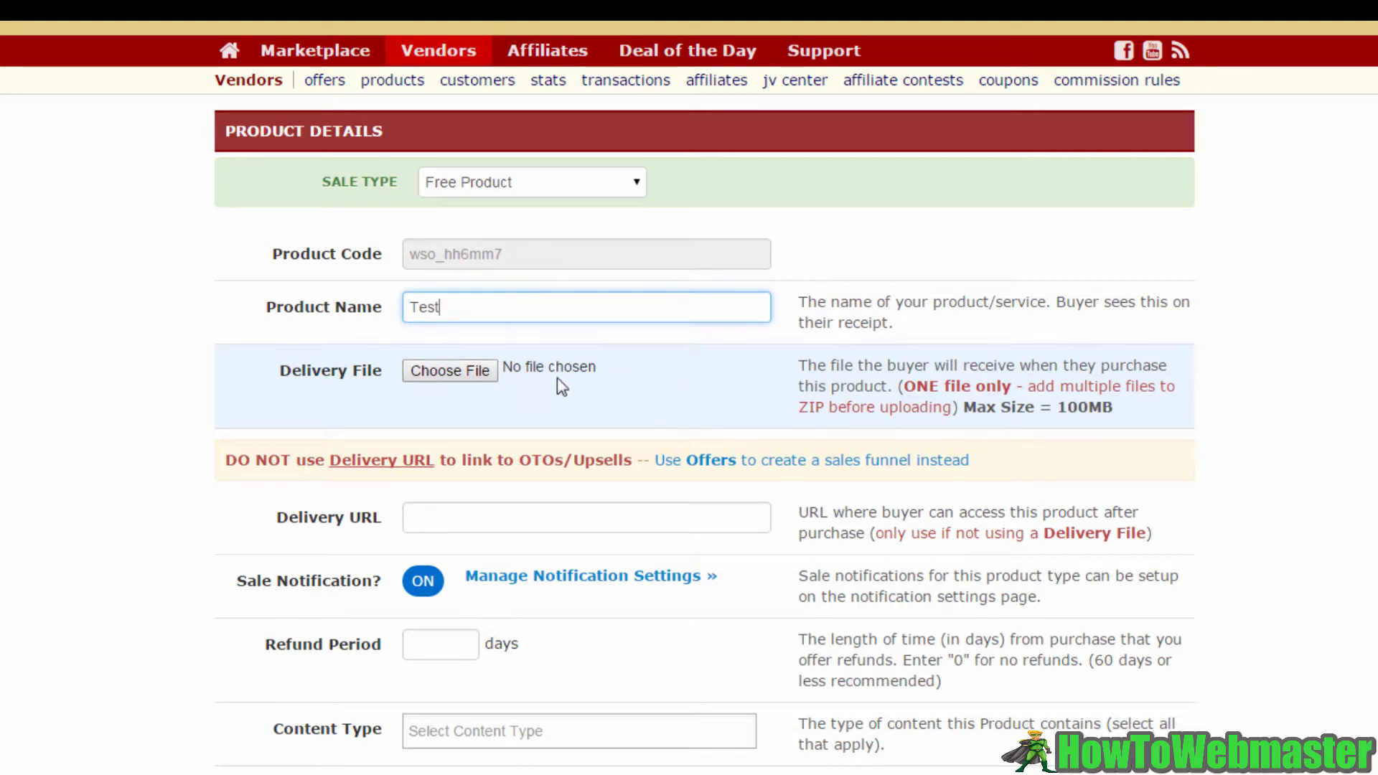
scroll(560, 380, down, 3)
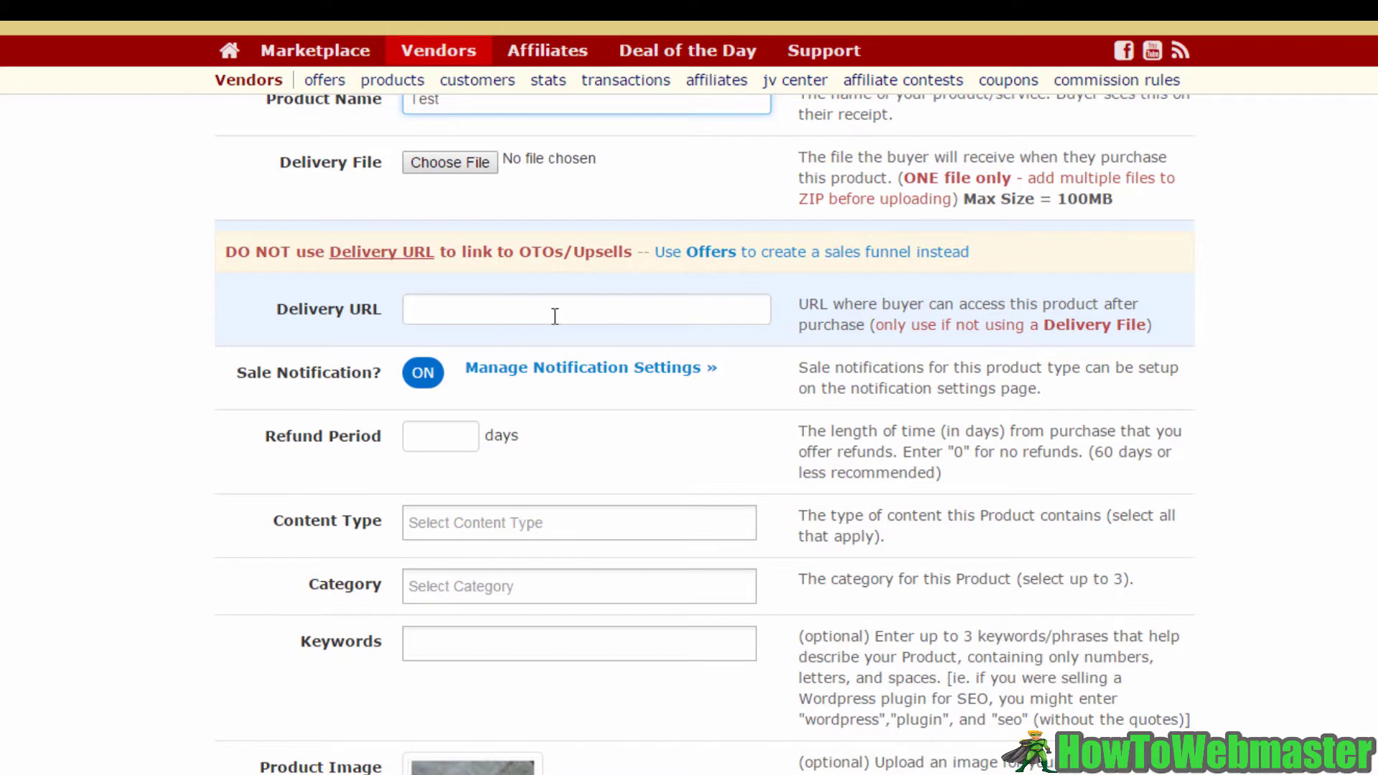
click(492, 308)
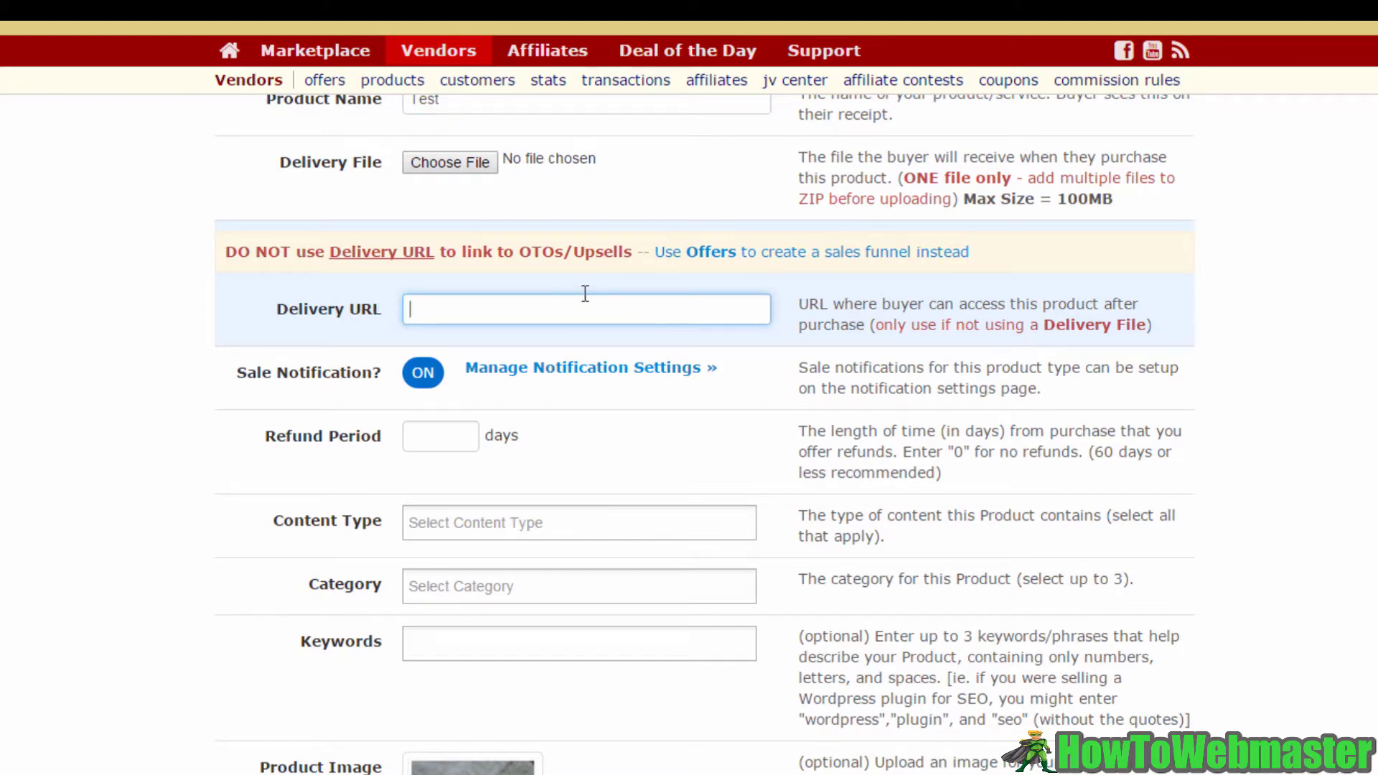
- Enter 0 in the Refund Period field, then clear it to leave it empty
scroll(584, 292, down, 1)
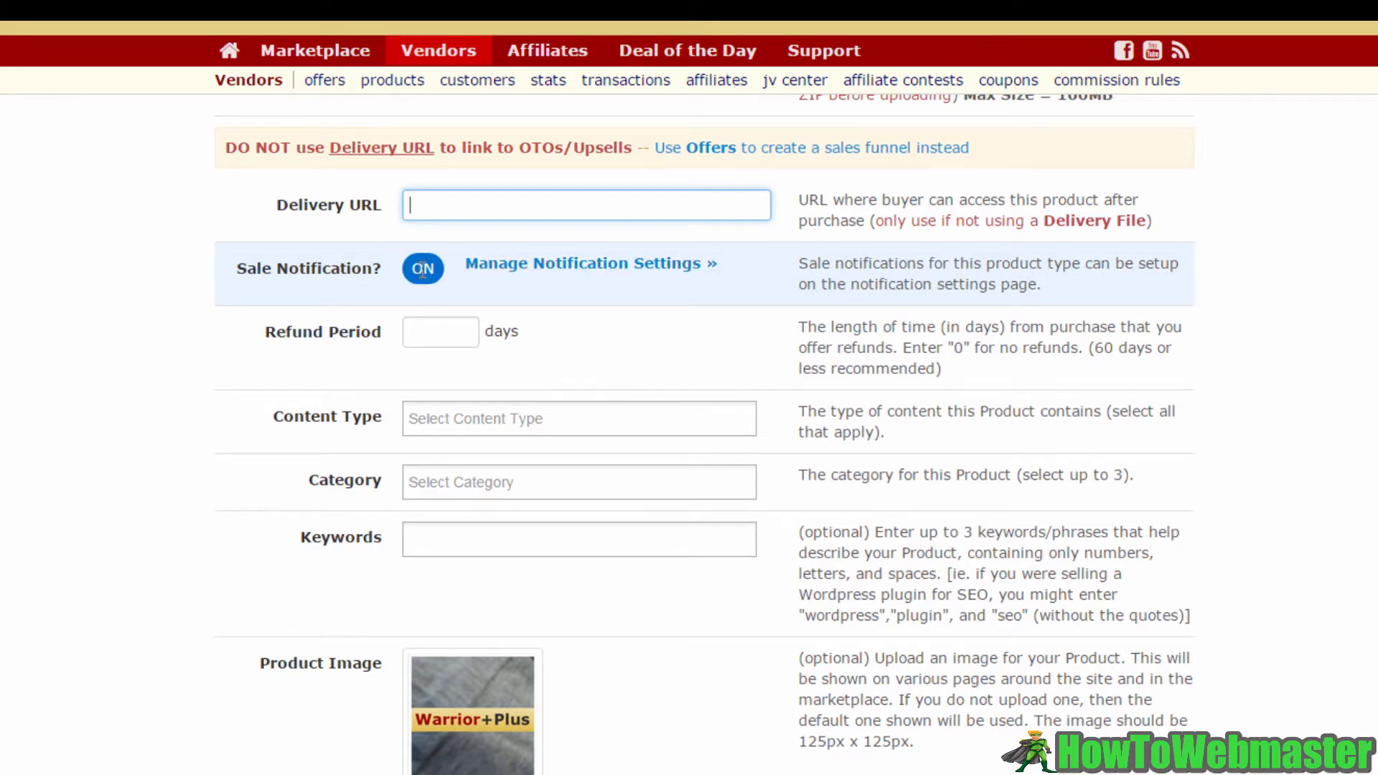
scroll(553, 330, down, 2)
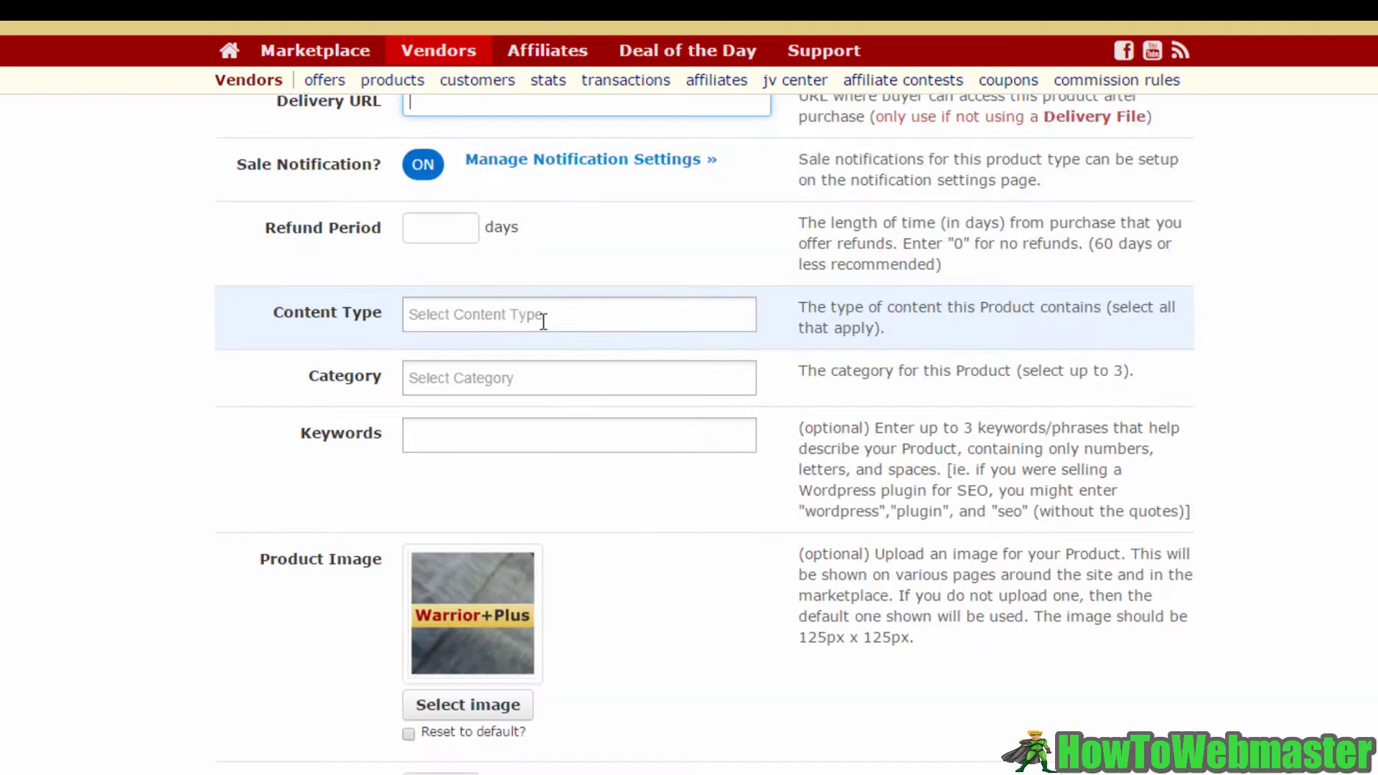
click(441, 231)
text(0)
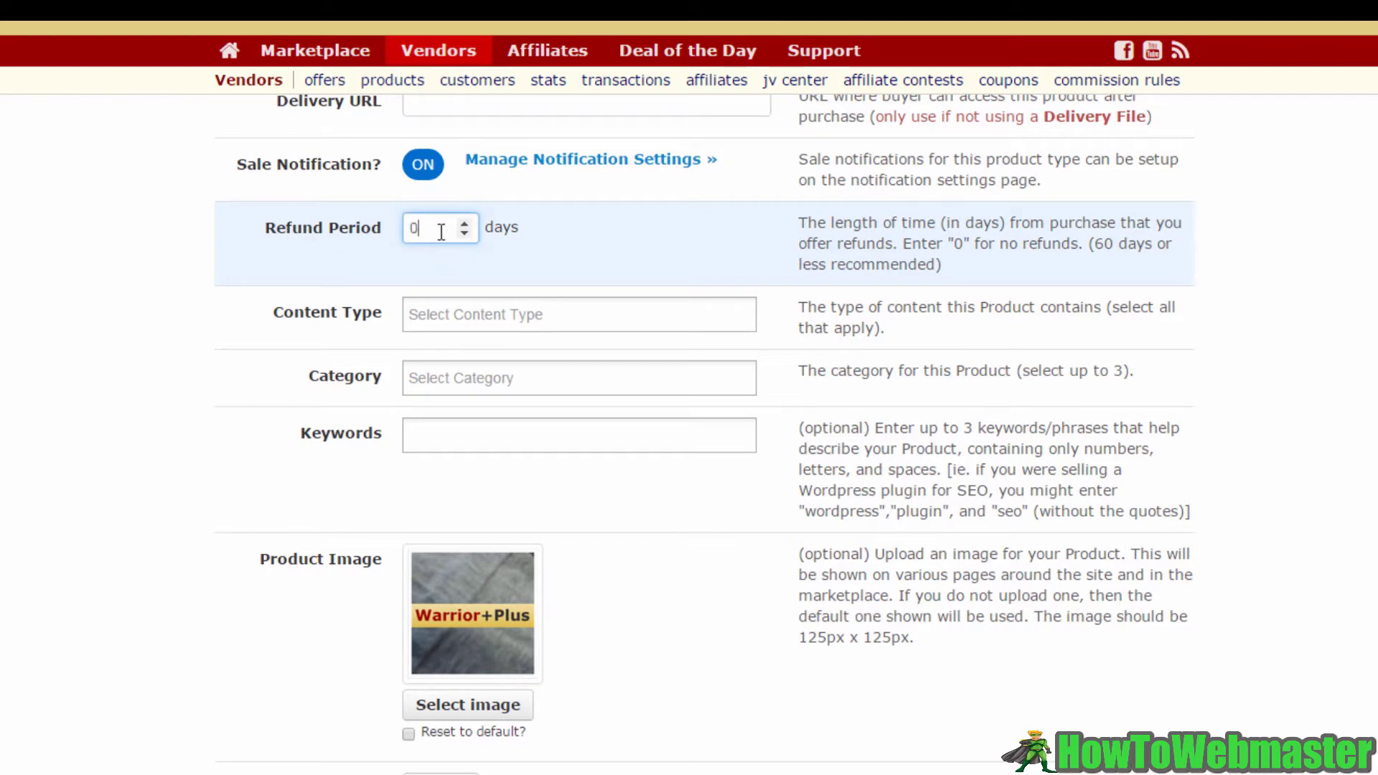
key(BackSpace)
- Set the product's Content Type to ebook
scroll(487, 266, down, 1)
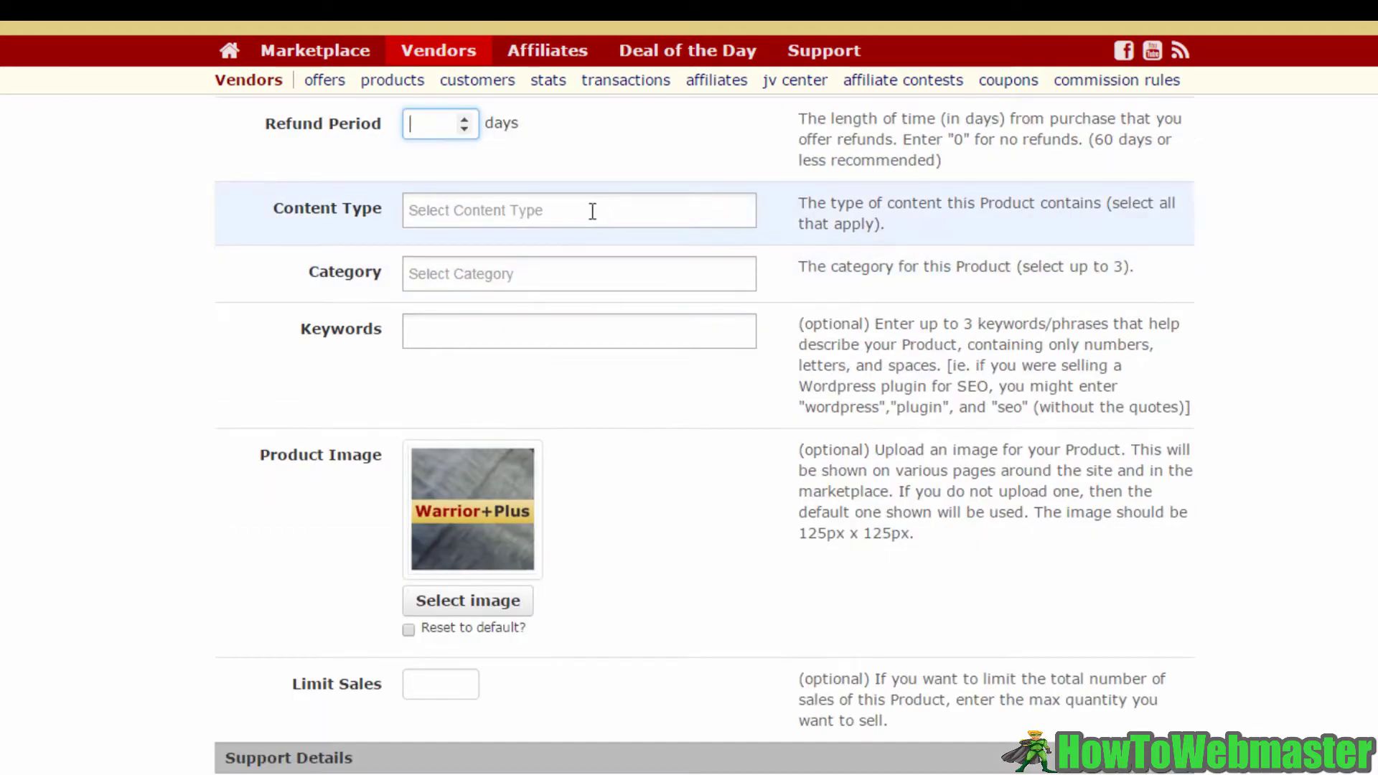
click(567, 213)
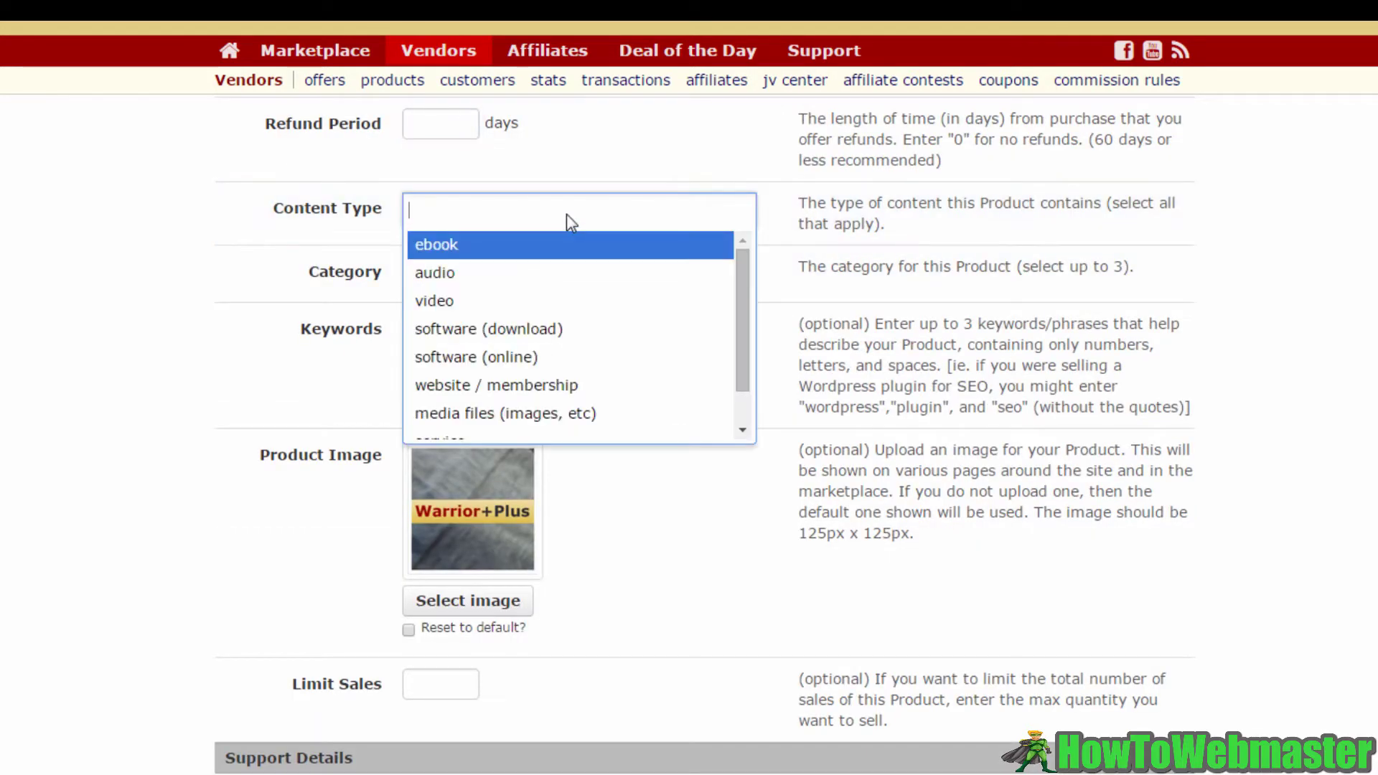
mouse_move(739, 257)
mouse_down()
mouse_move(739, 329)
mouse_move(739, 243)
mouse_up()
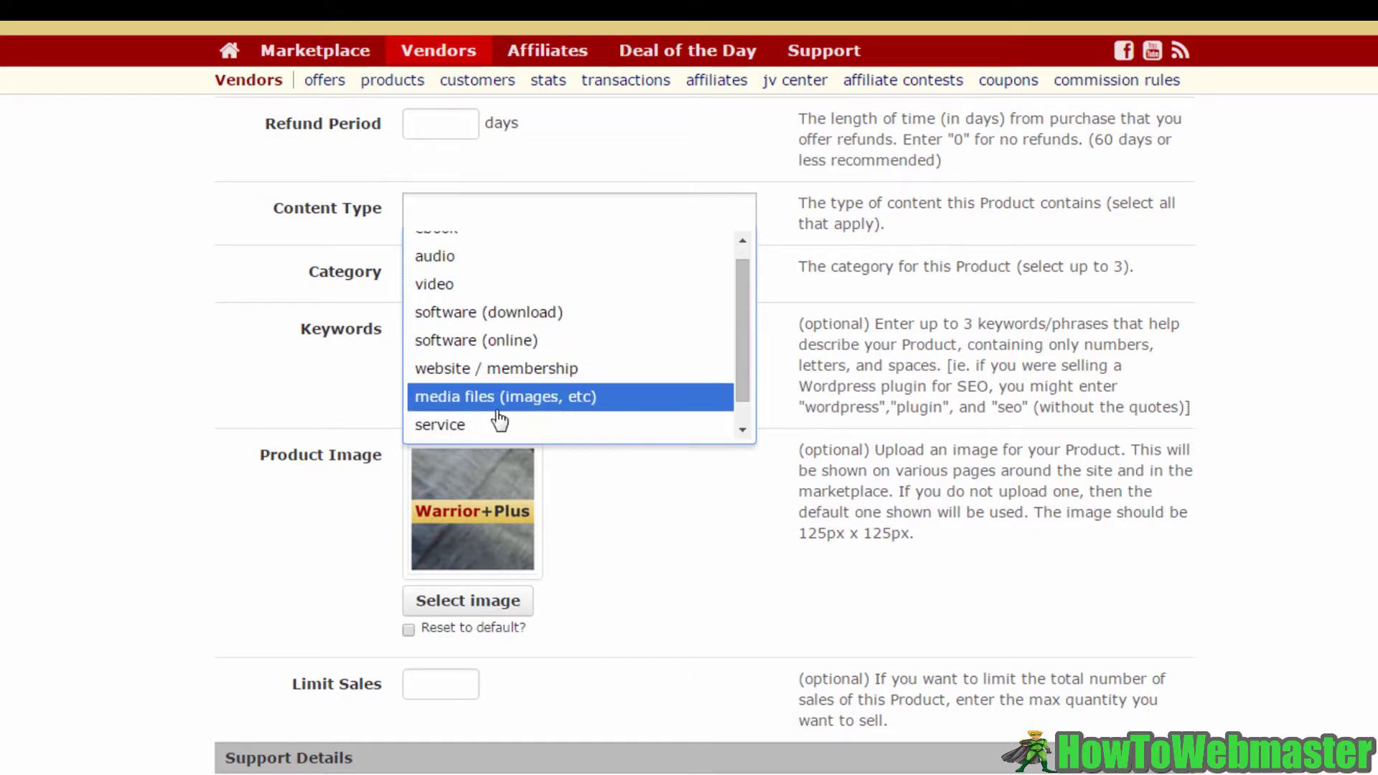
drag(739, 363, 479, 294)
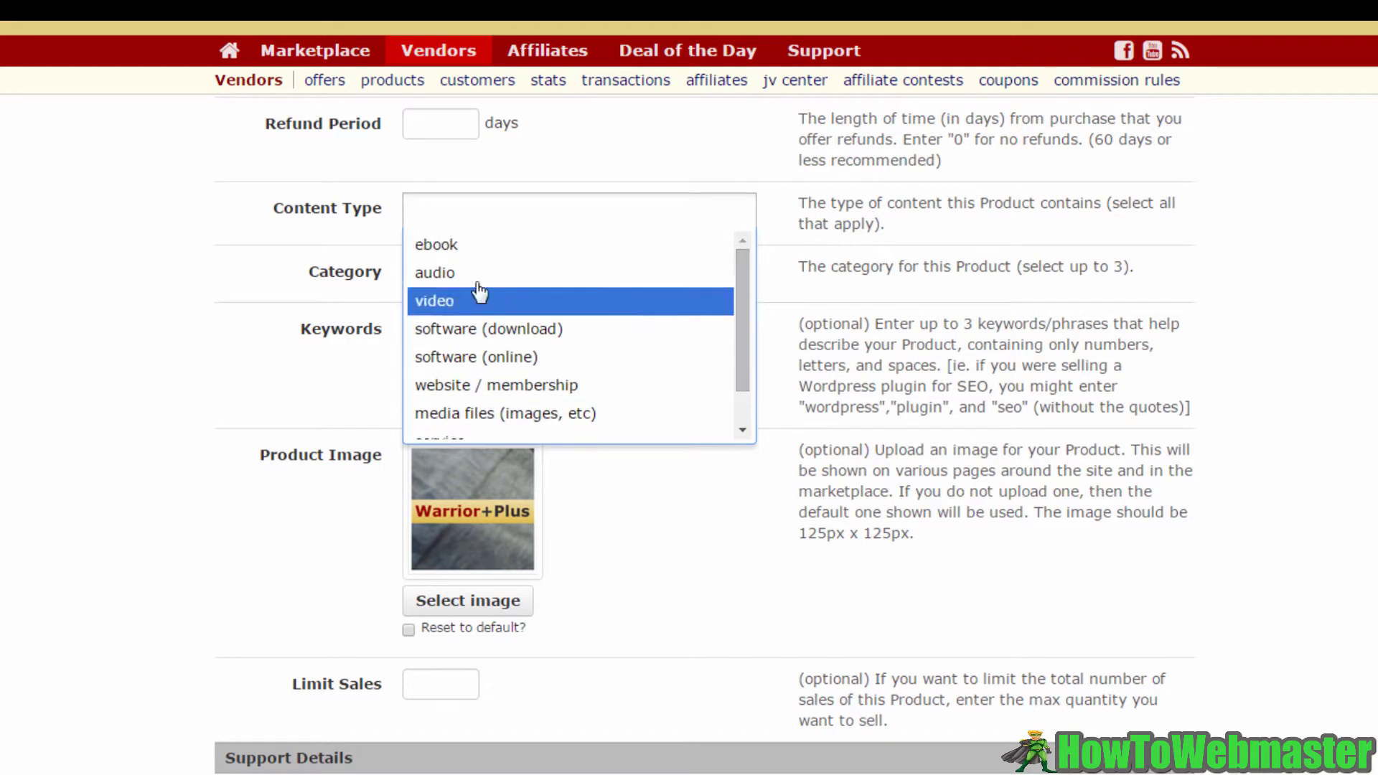
click(559, 248)
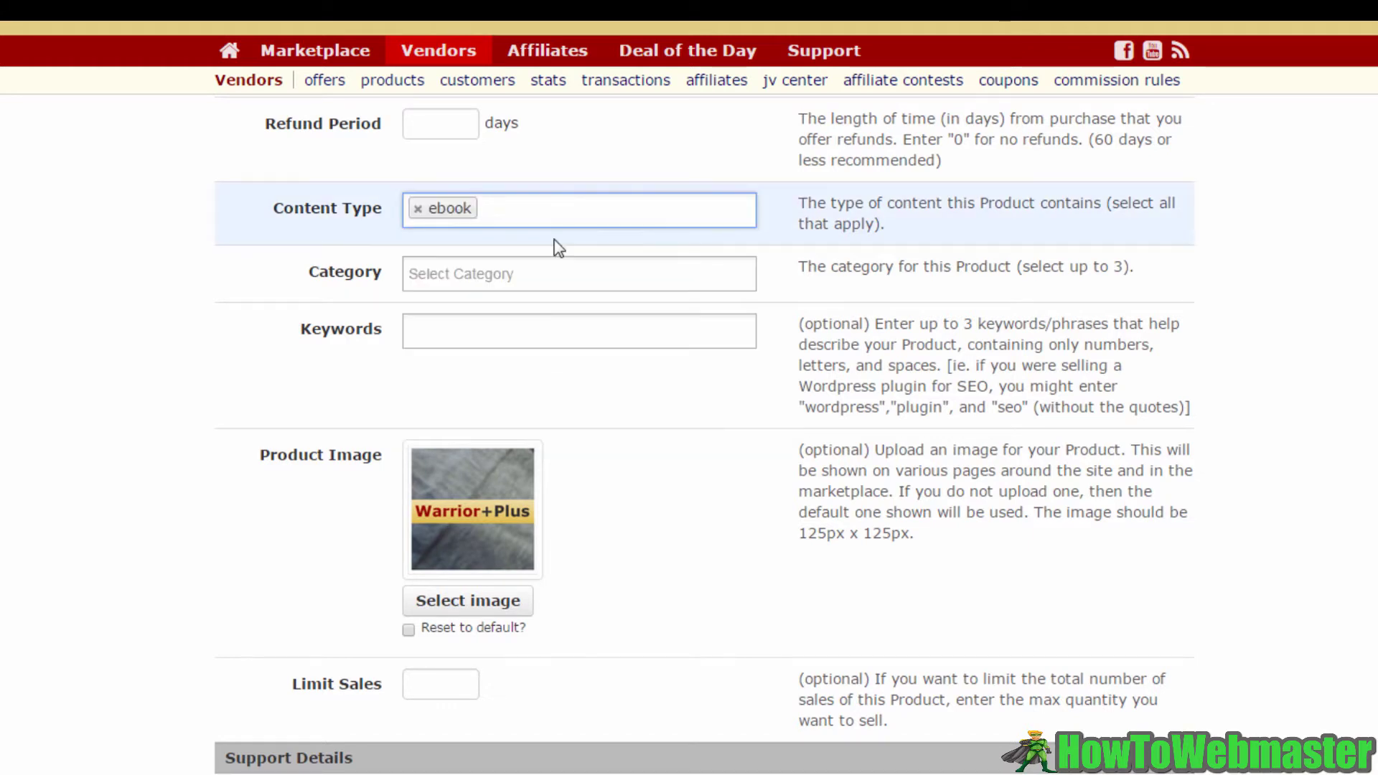
click(487, 276)
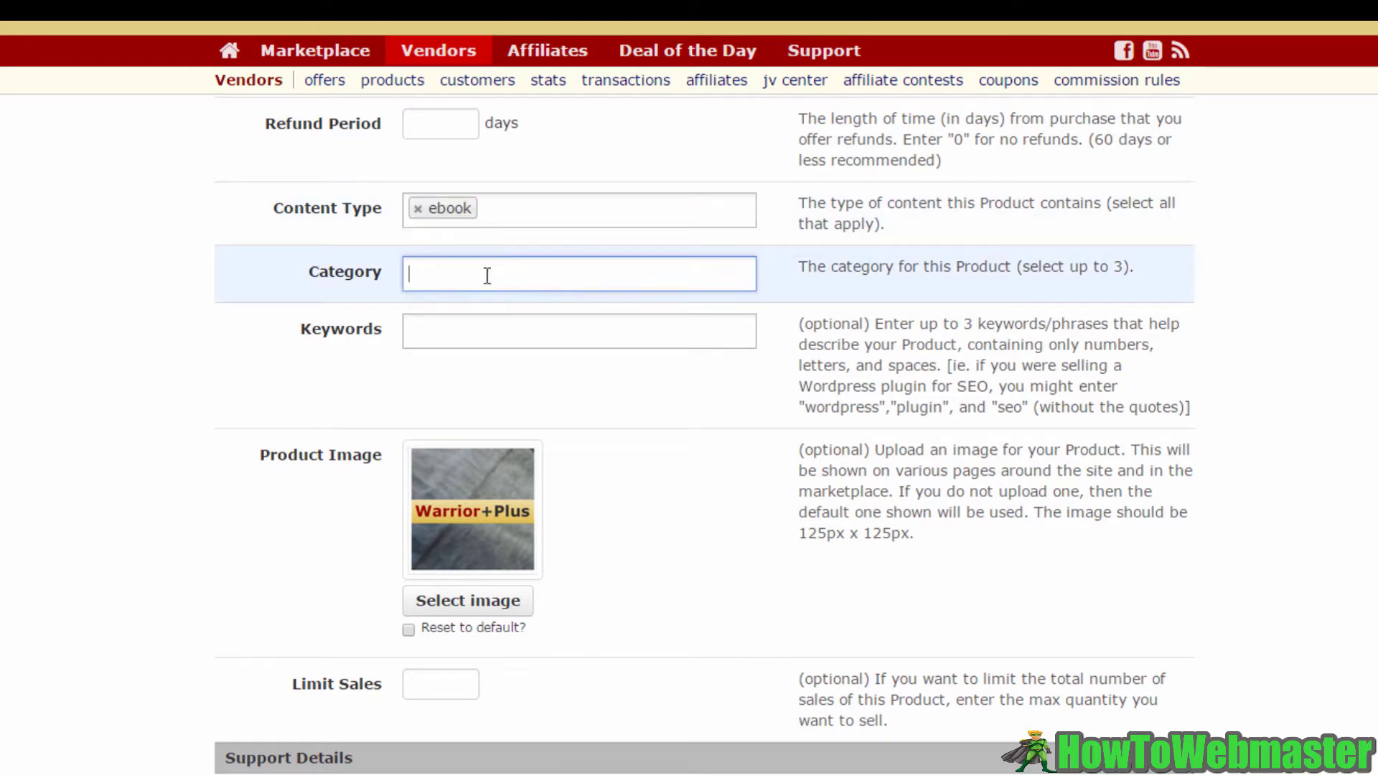
mouse_move(744, 330)
mouse_down()
mouse_move(742, 397)
mouse_move(731, 327)
mouse_move(747, 320)
mouse_move(744, 491)
mouse_move(746, 332)
mouse_up()
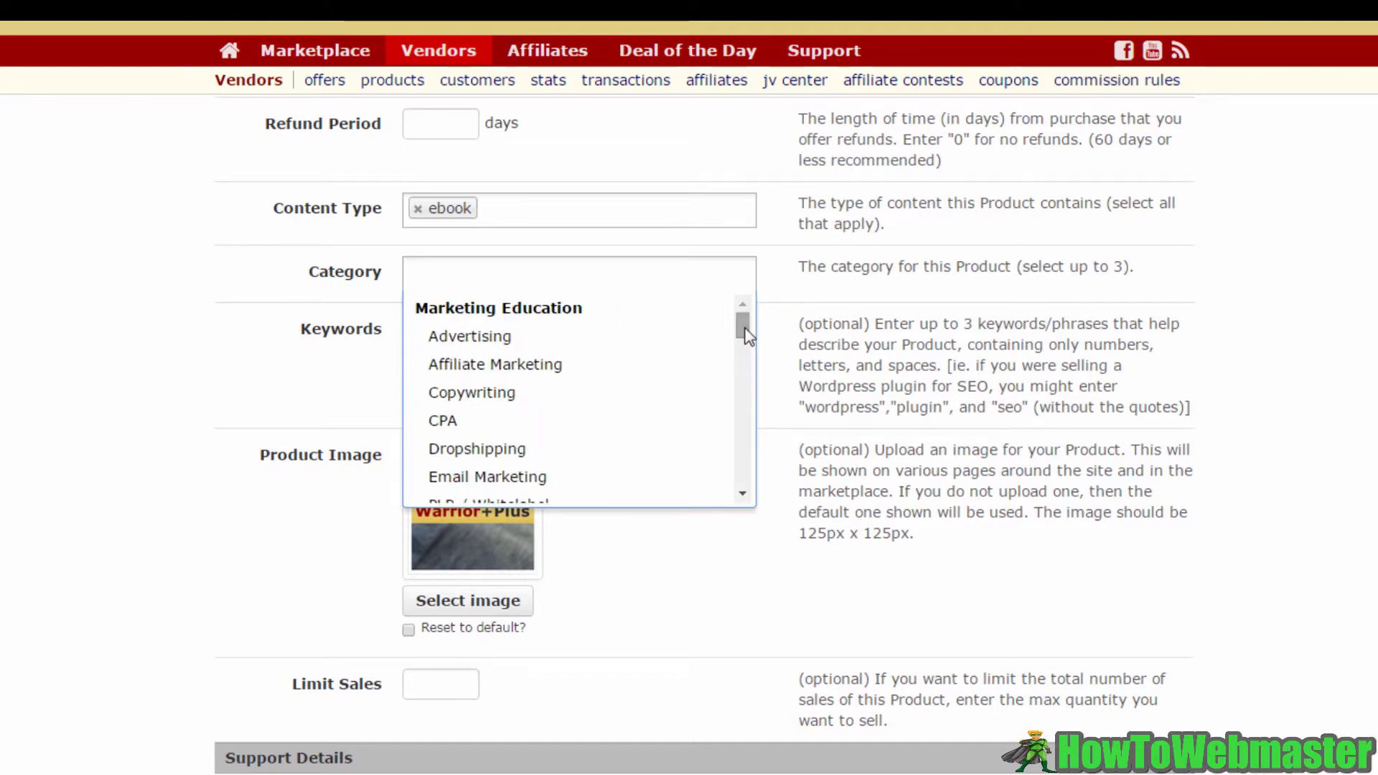
click(777, 281)
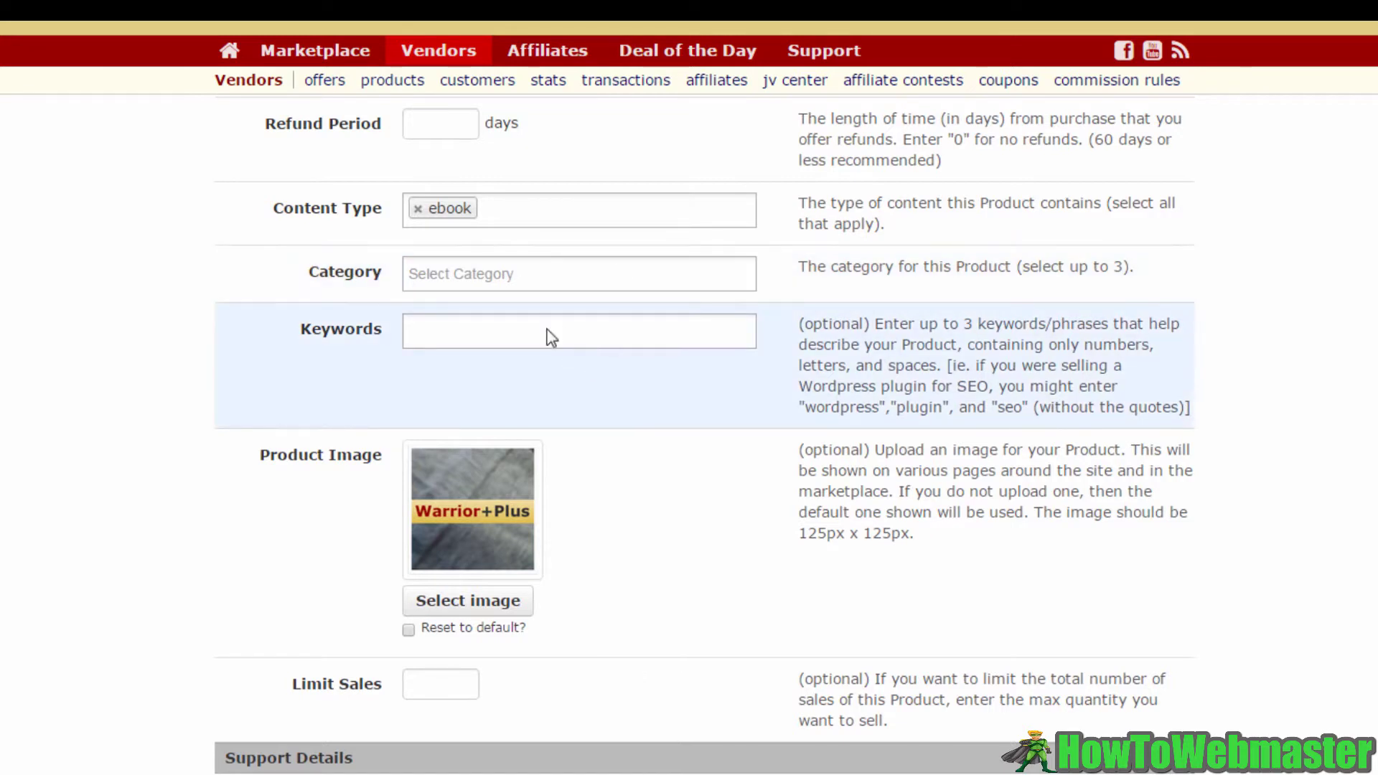
click(551, 337)
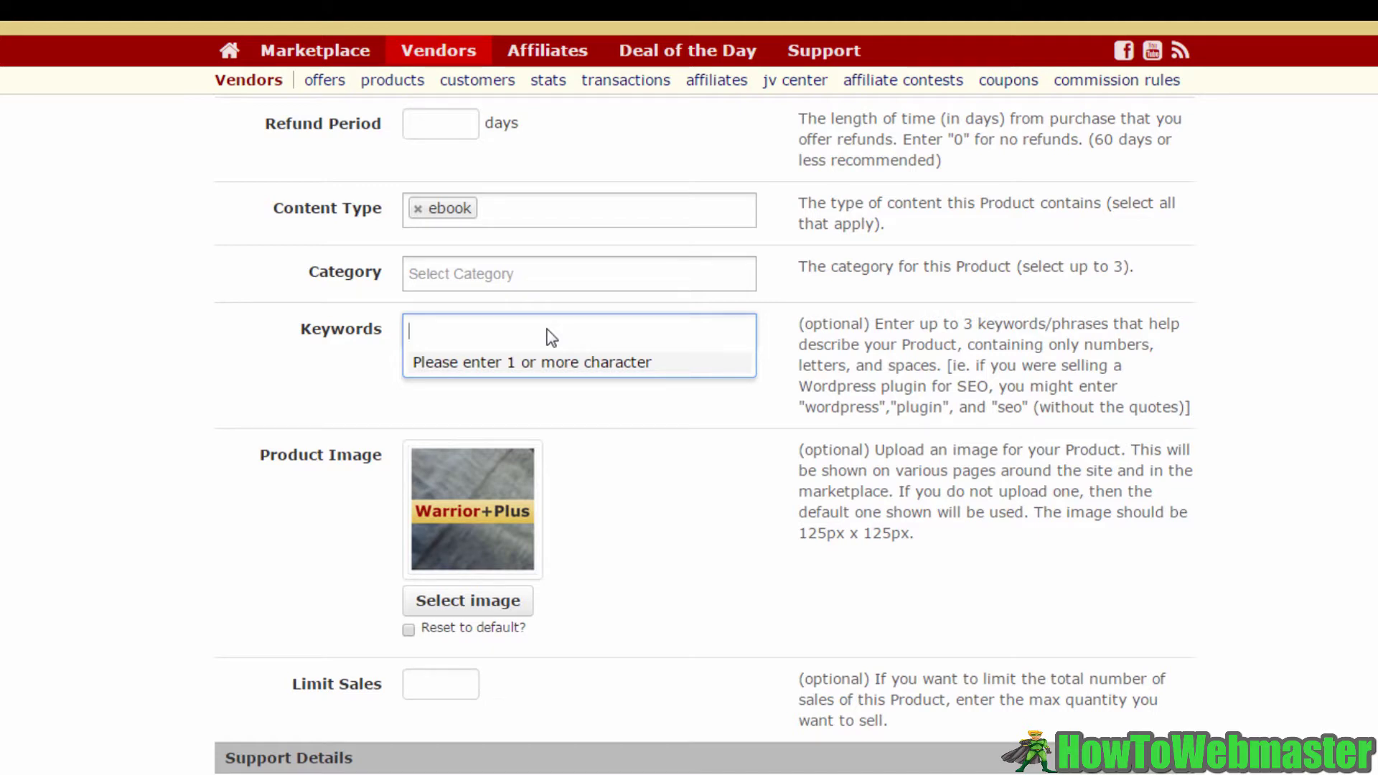
click(542, 332)
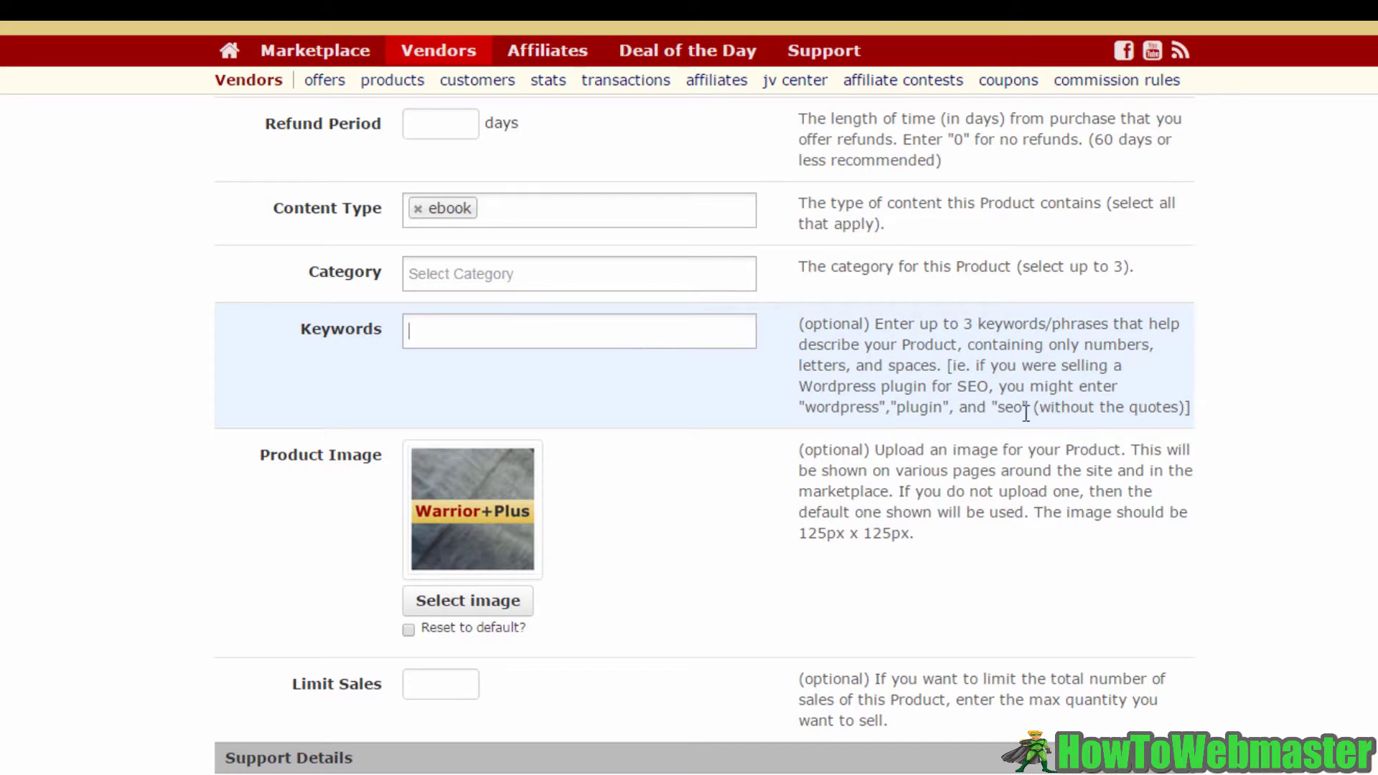
scroll(608, 328, down, 3)
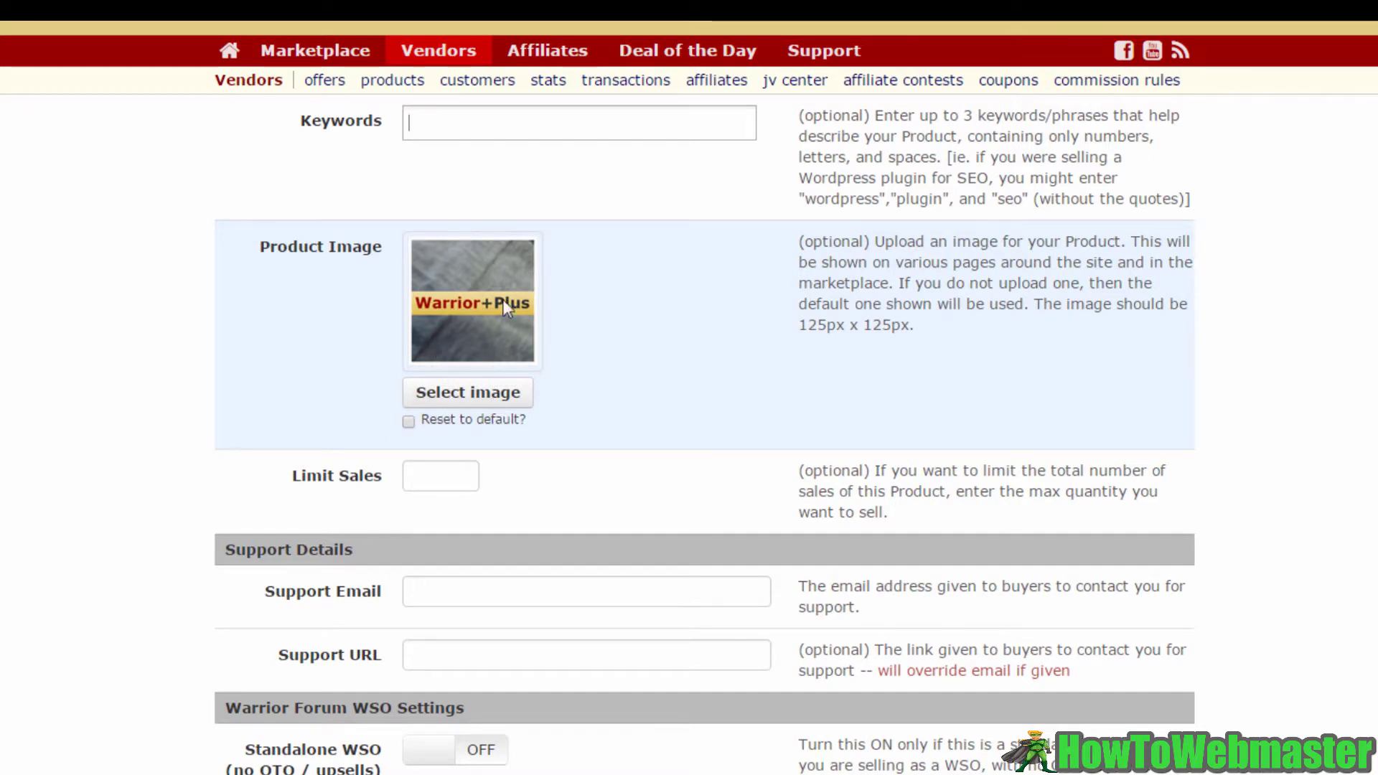
scroll(578, 320, down, 1)
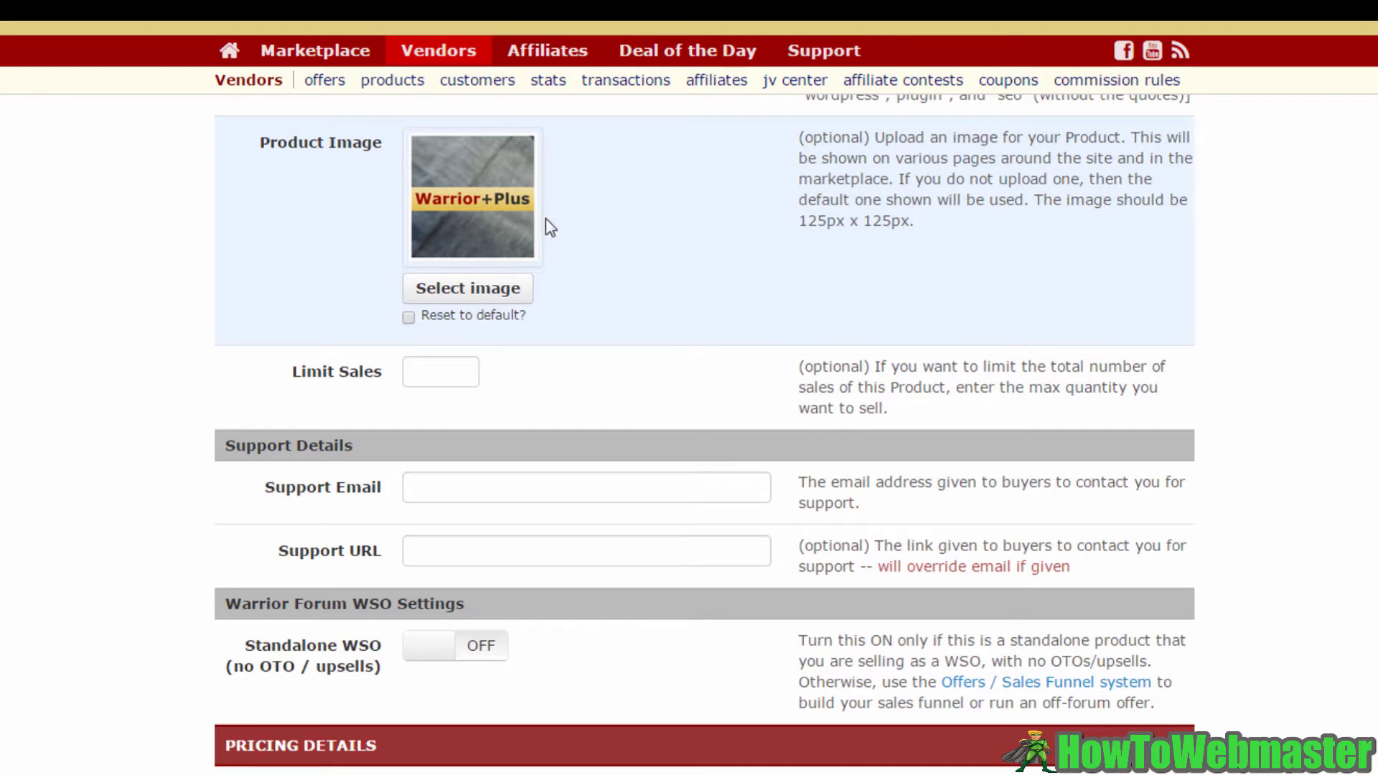
click(453, 374)
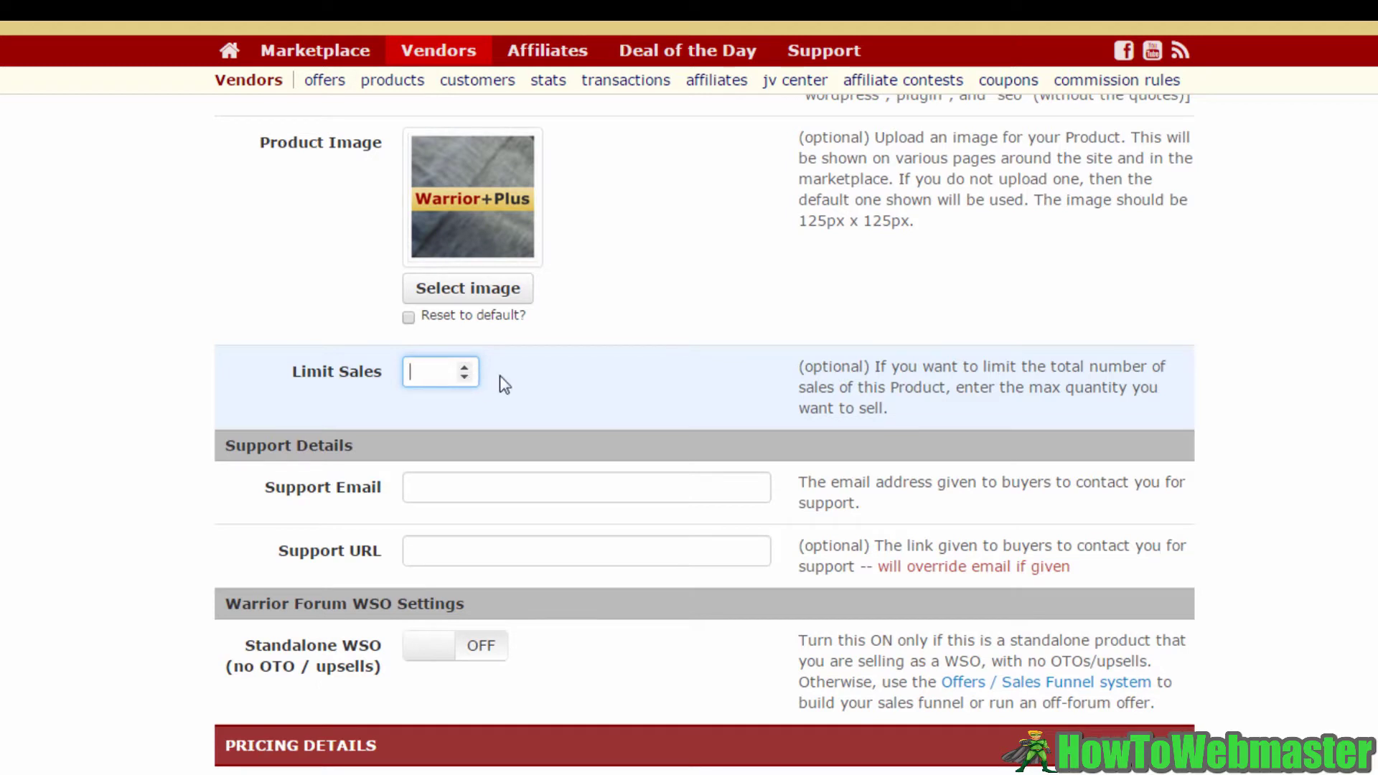
scroll(517, 344, down, 3)
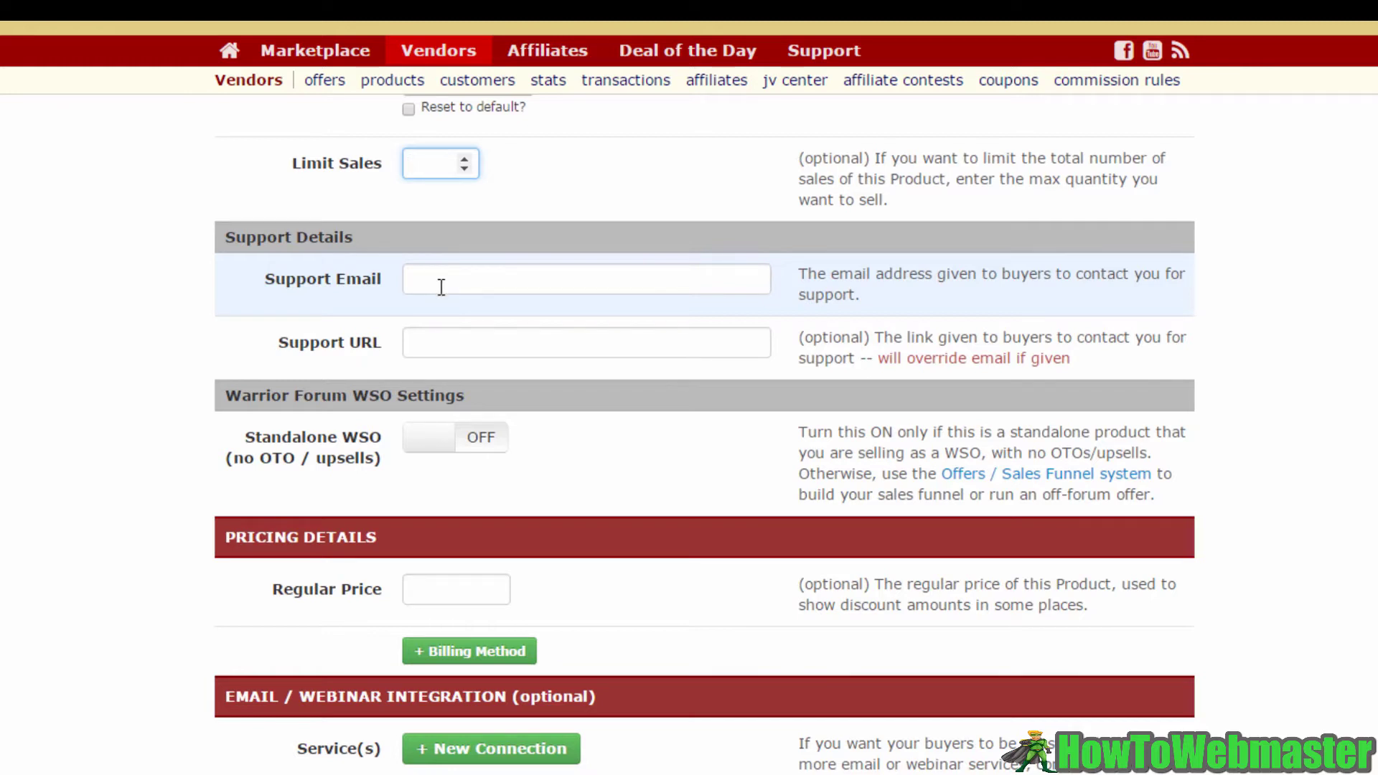
click(460, 280)
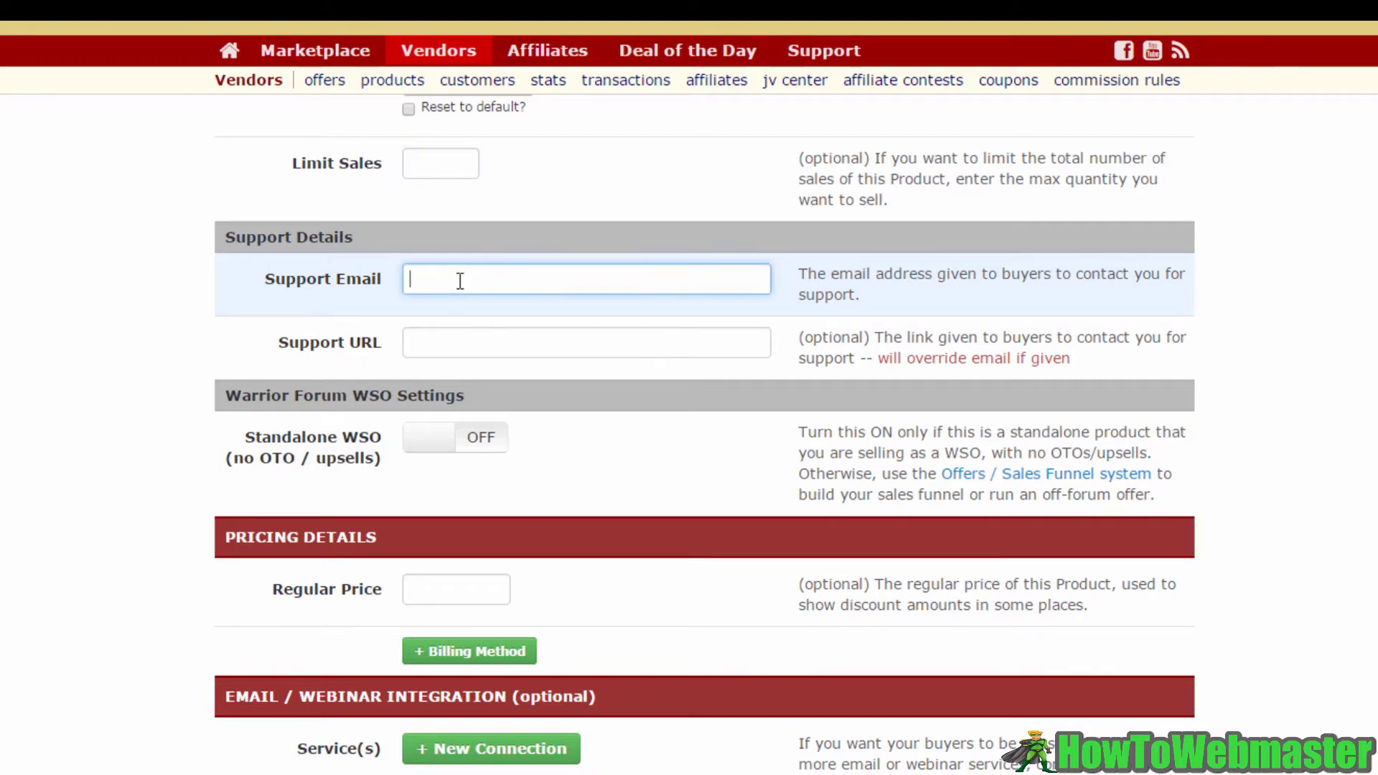
- Switch the Standalone WSO toggle under Warrior Forum WSO Settings to ON
click(434, 348)
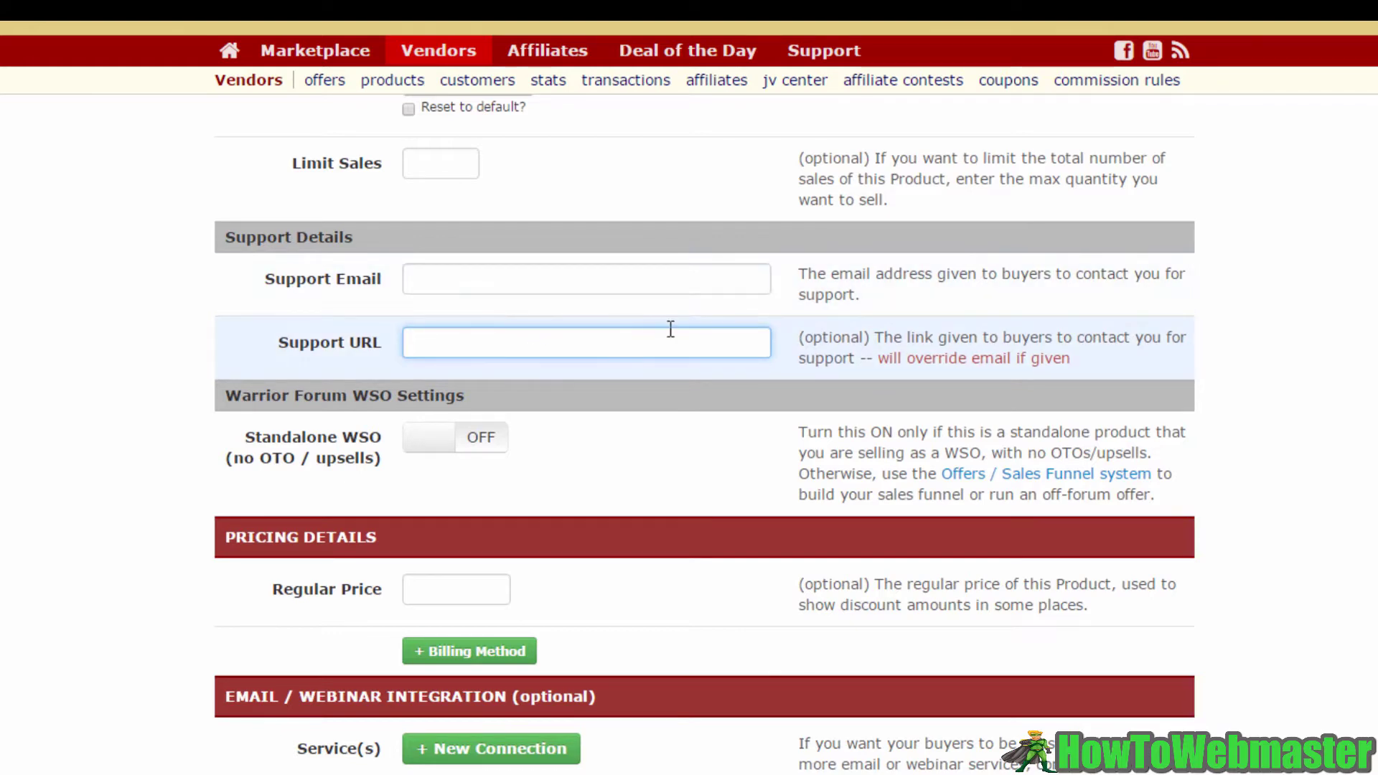
scroll(675, 334, down, 1)
scroll(673, 328, down, 1)
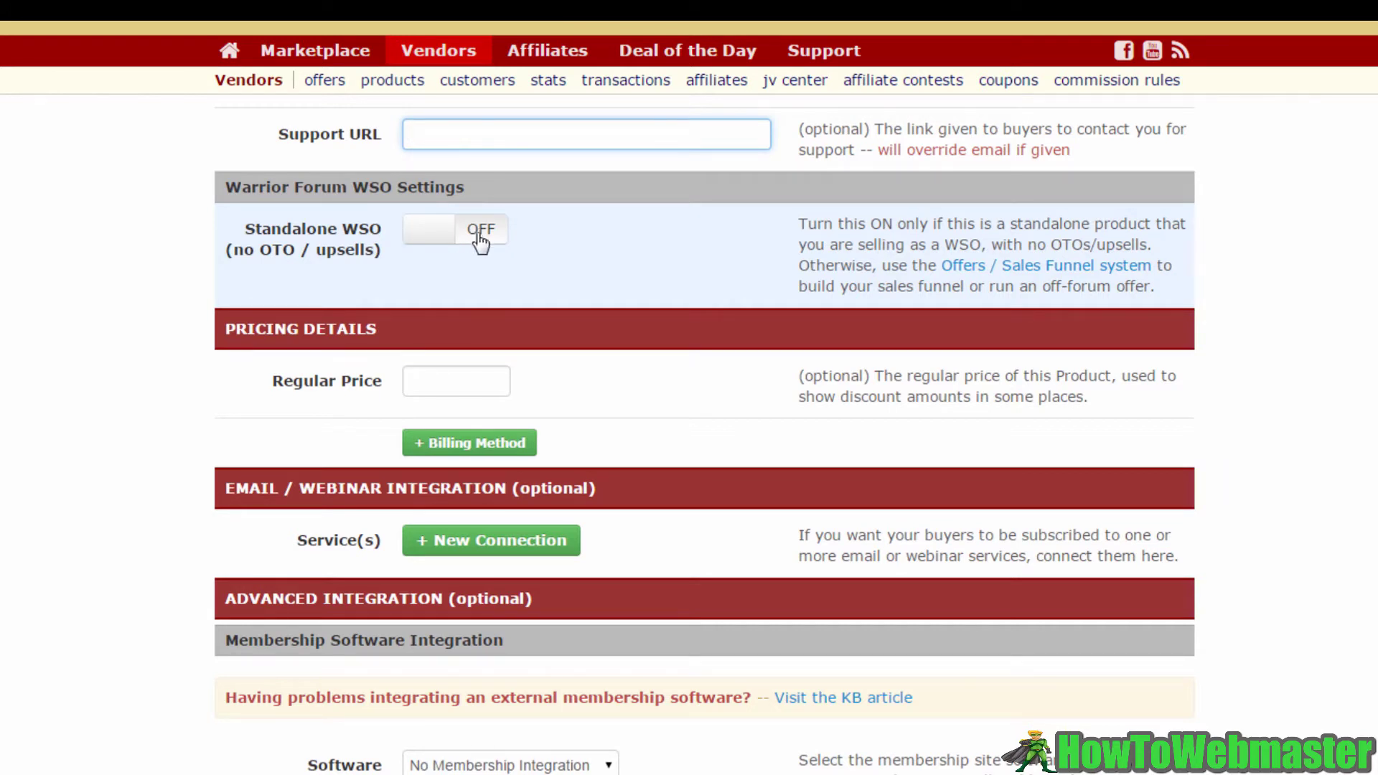
click(434, 244)
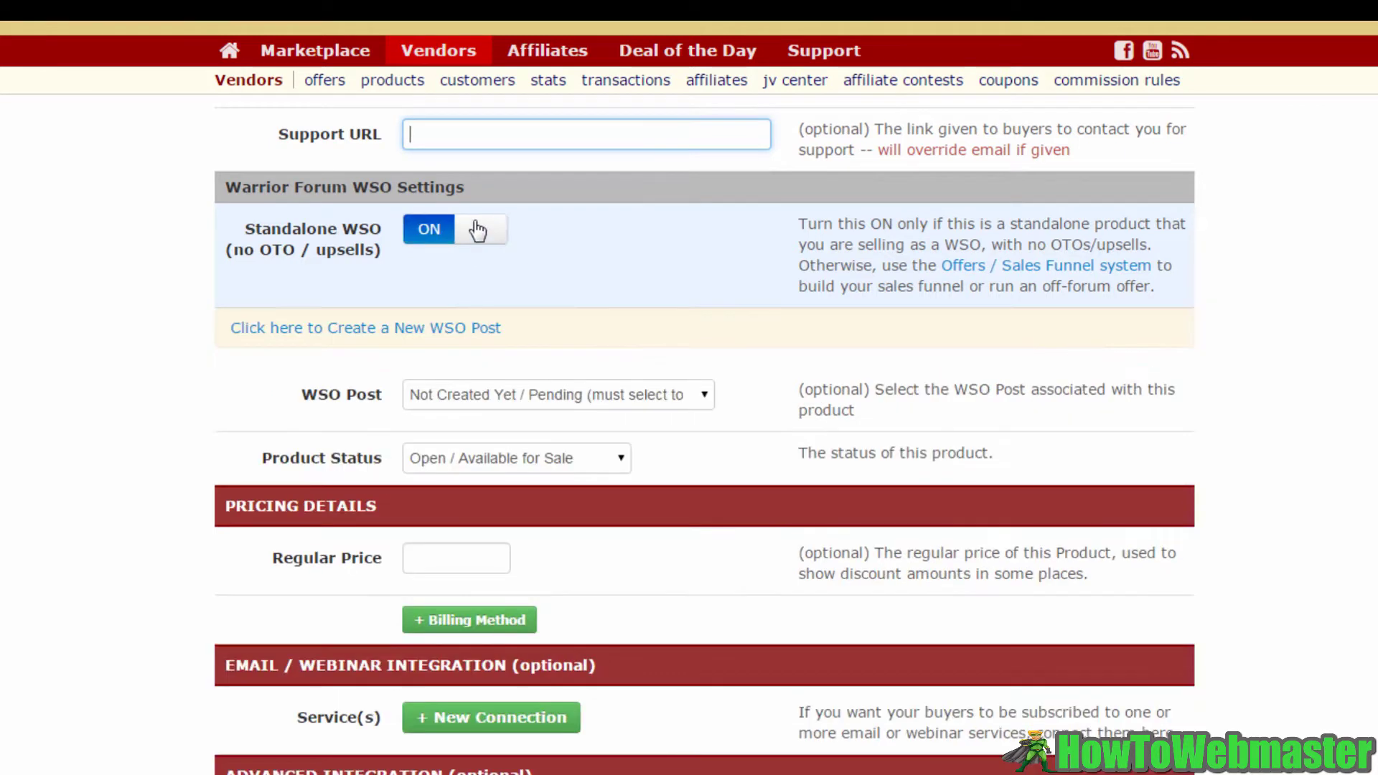
- Turn Standalone WSO back off and enter 9.99 as the Regular Price
click(442, 237)
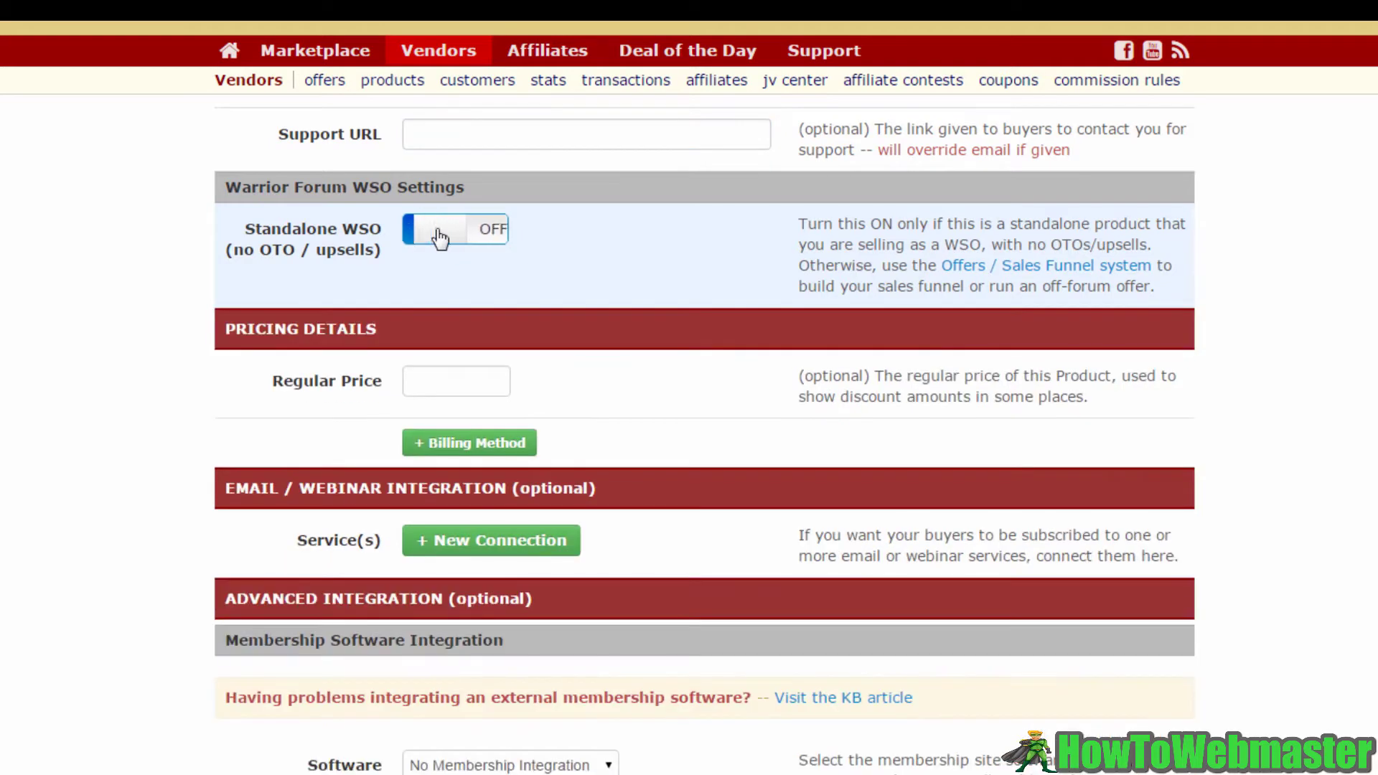
scroll(541, 261, down, 2)
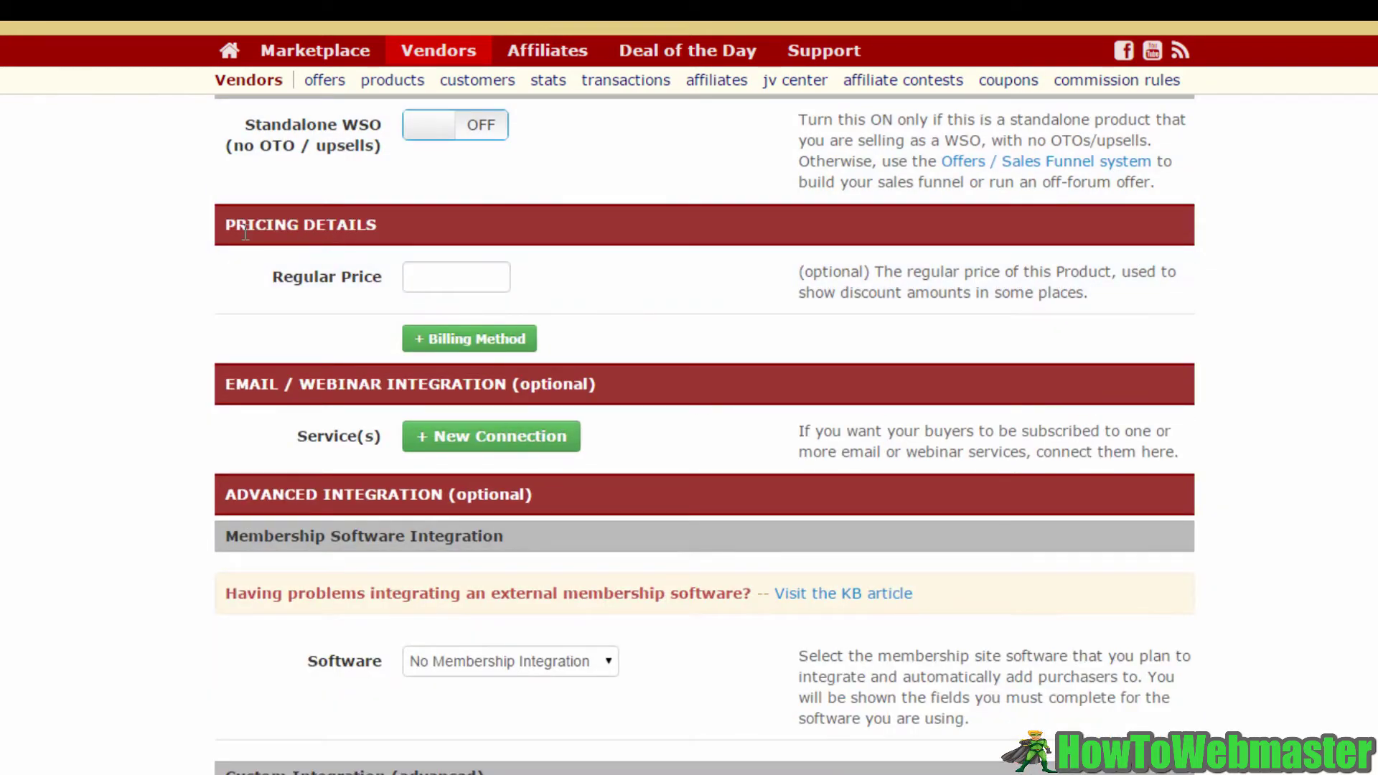
click(447, 279)
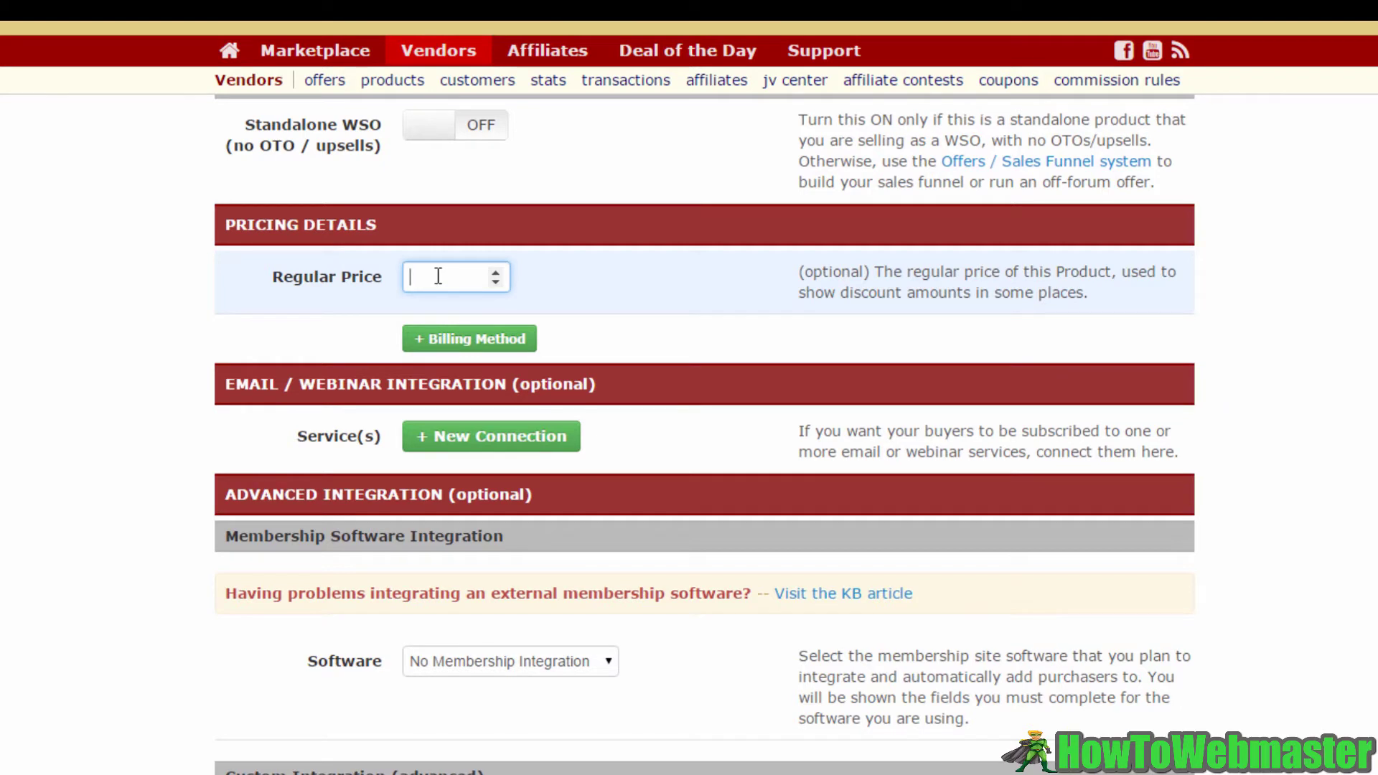
text(9.99)
scroll(520, 278, down, 1)
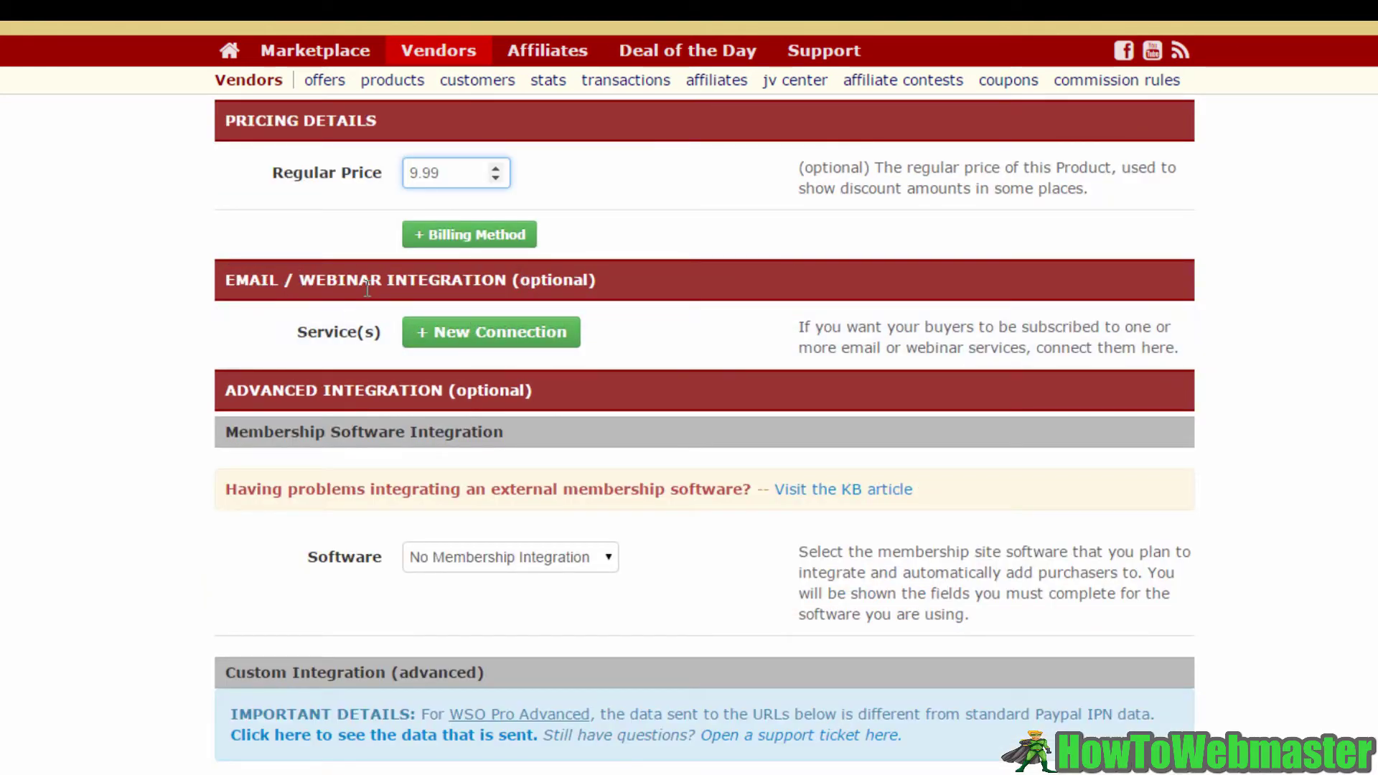
scroll(611, 292, down, 1)
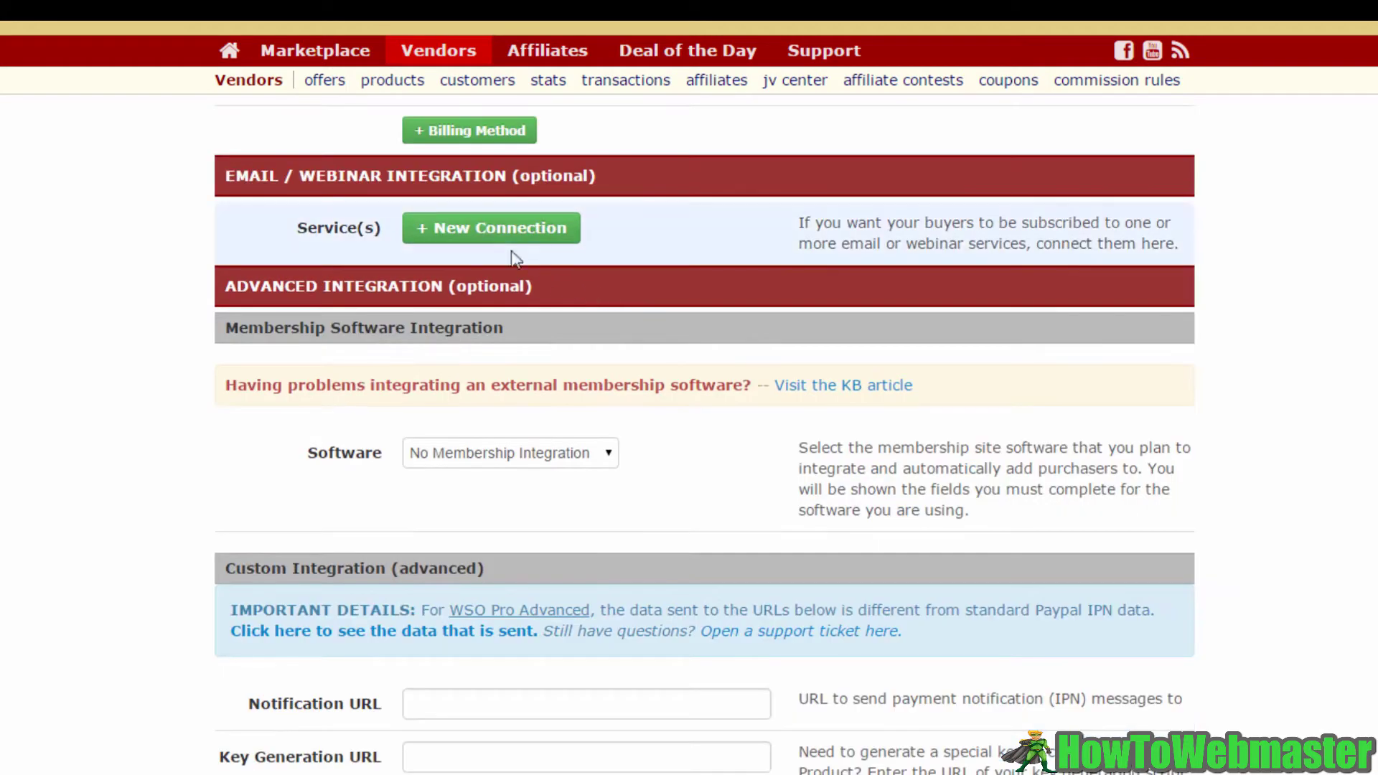
click(486, 233)
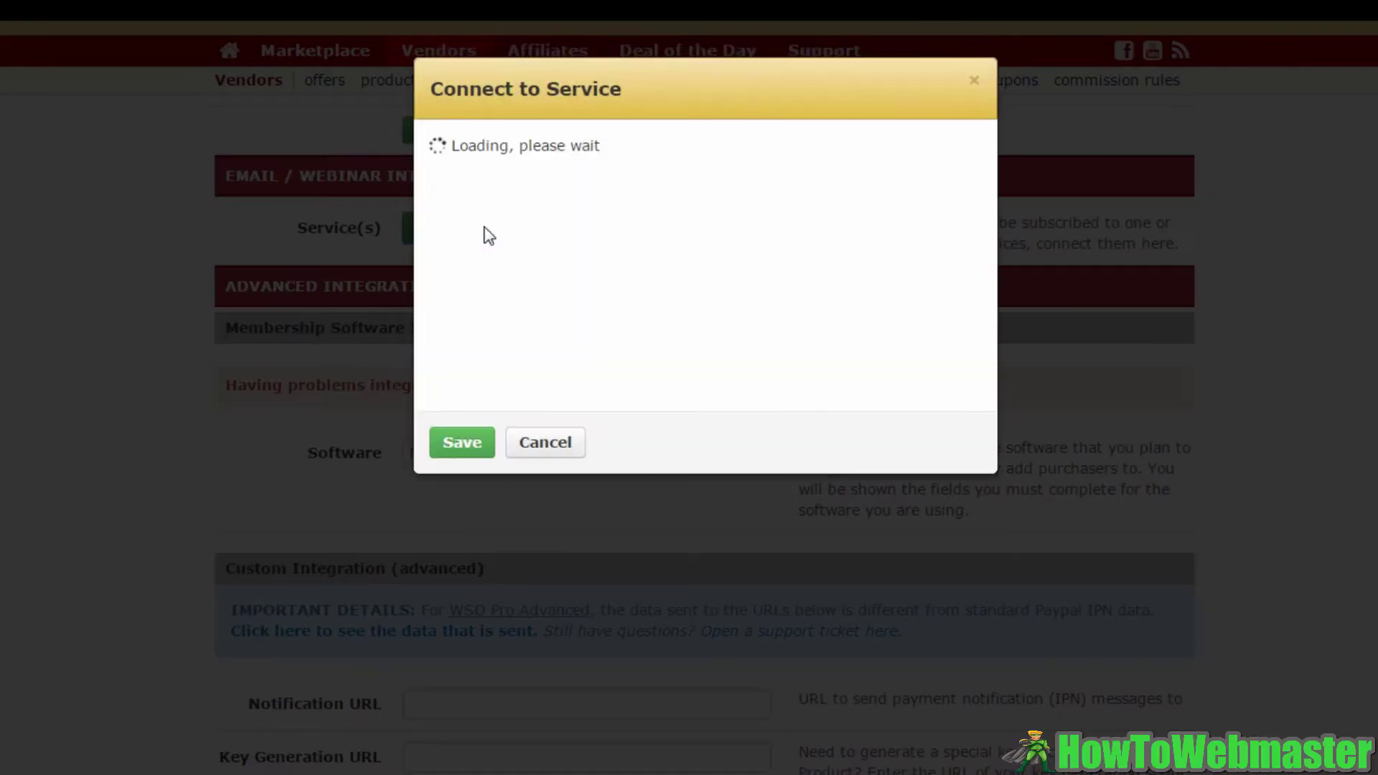
click(738, 176)
click(742, 177)
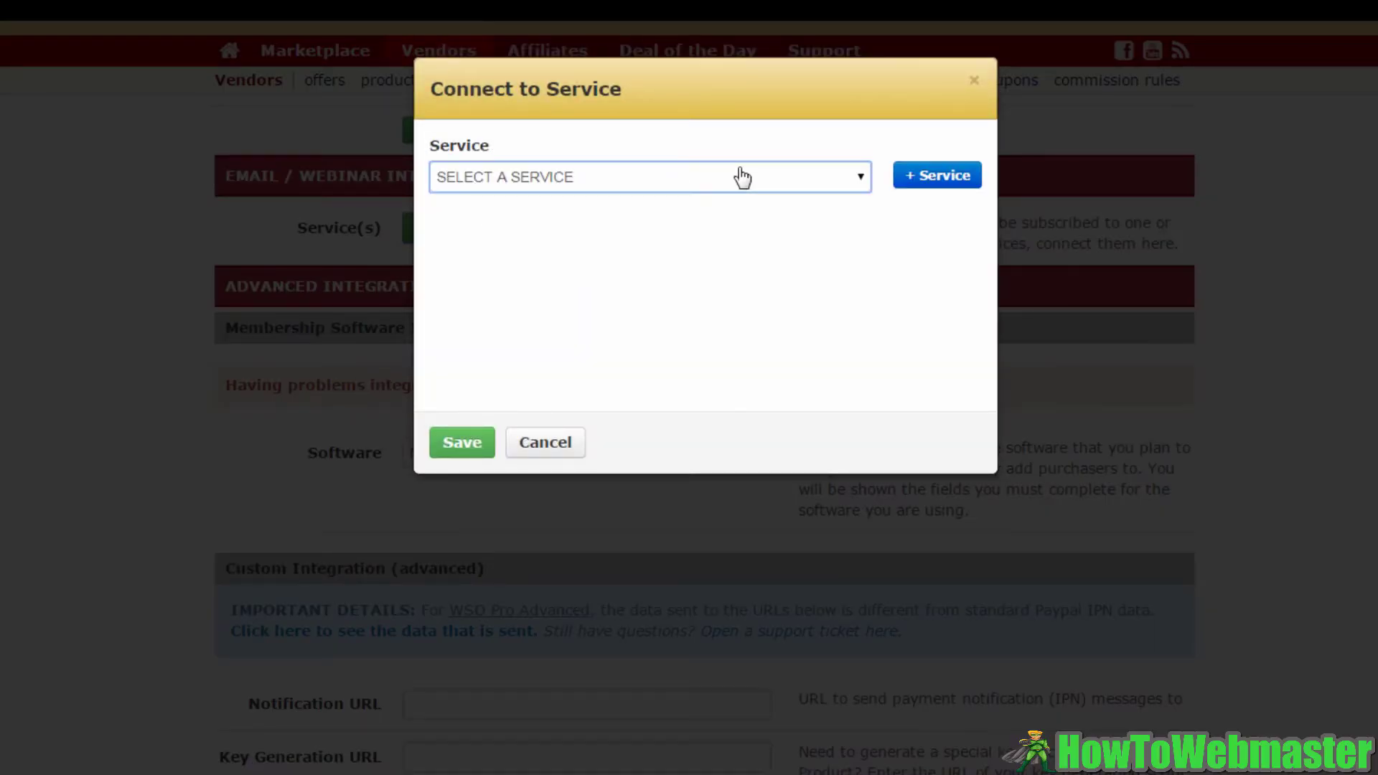
click(974, 82)
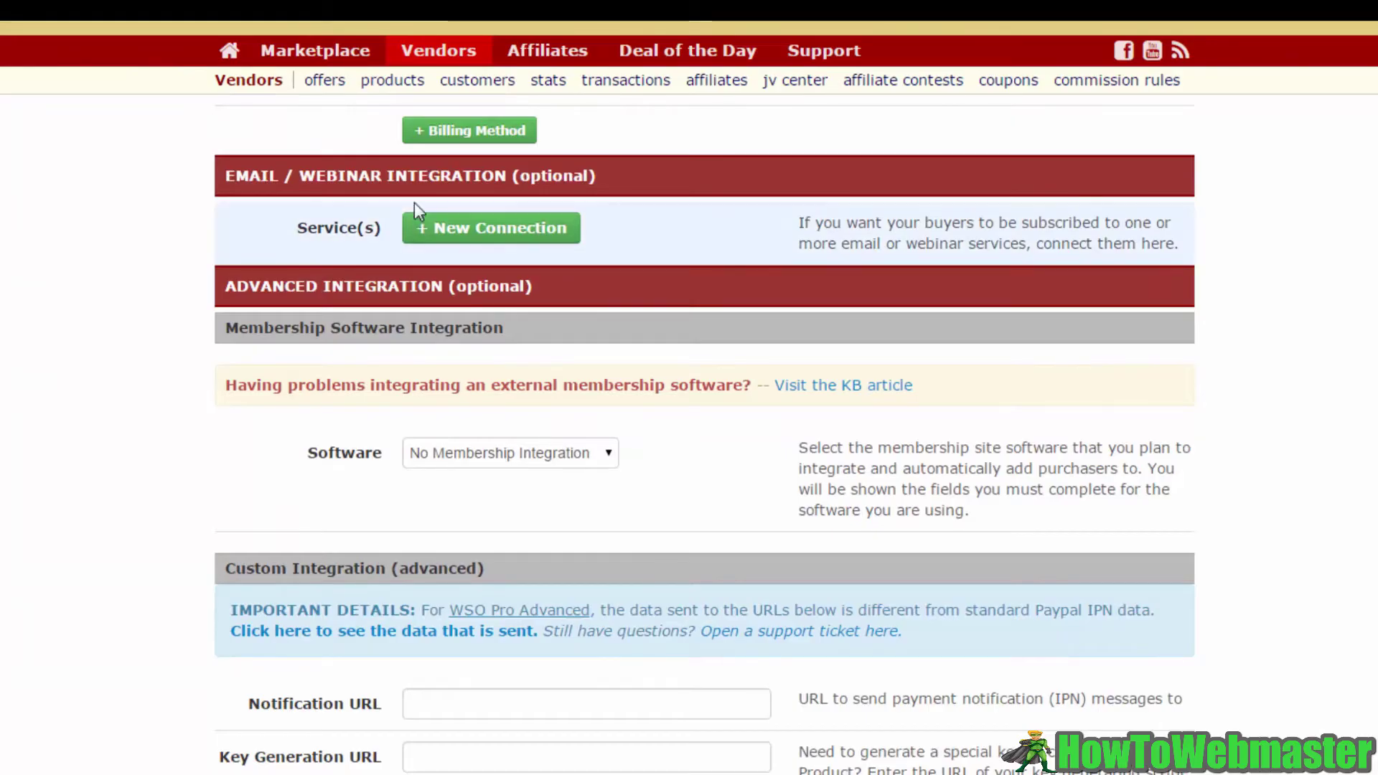
scroll(568, 281, down, 2)
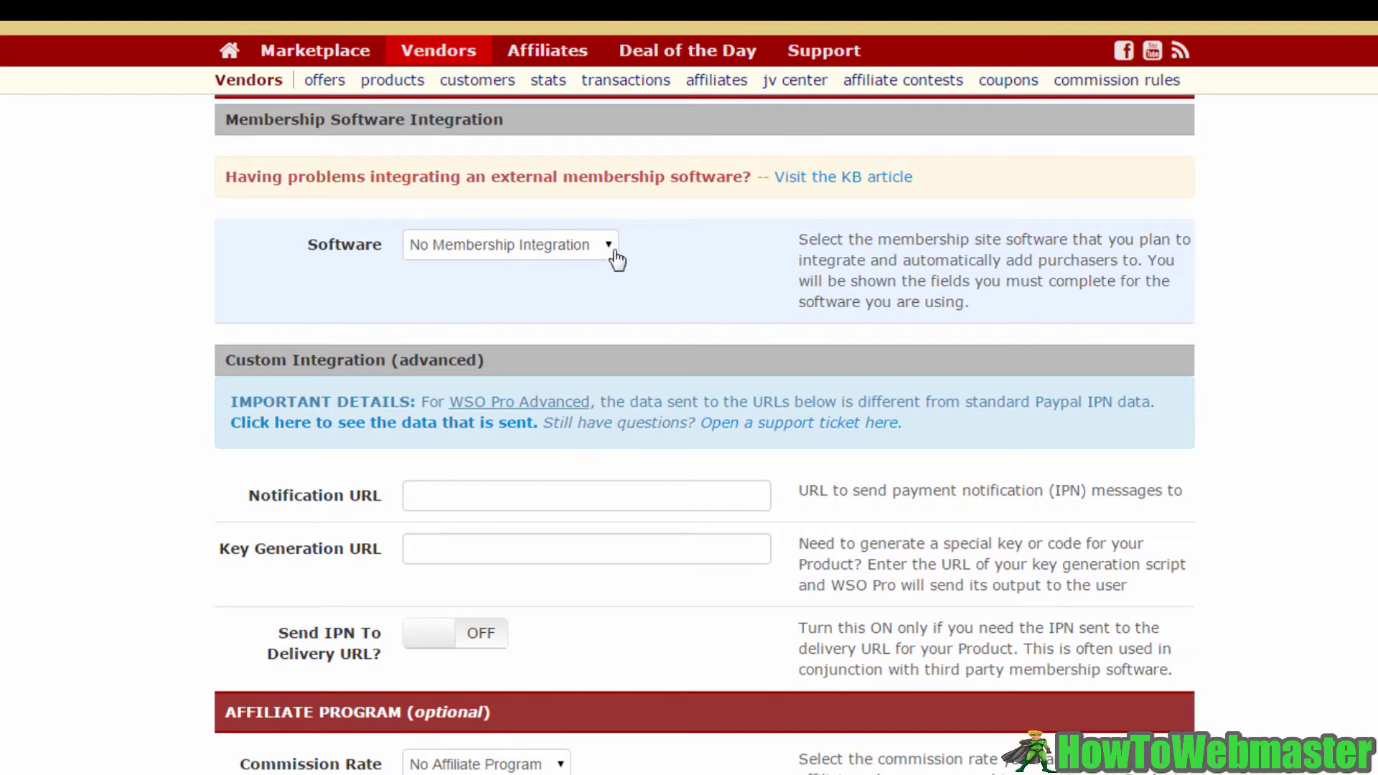
scroll(616, 259, down, 1)
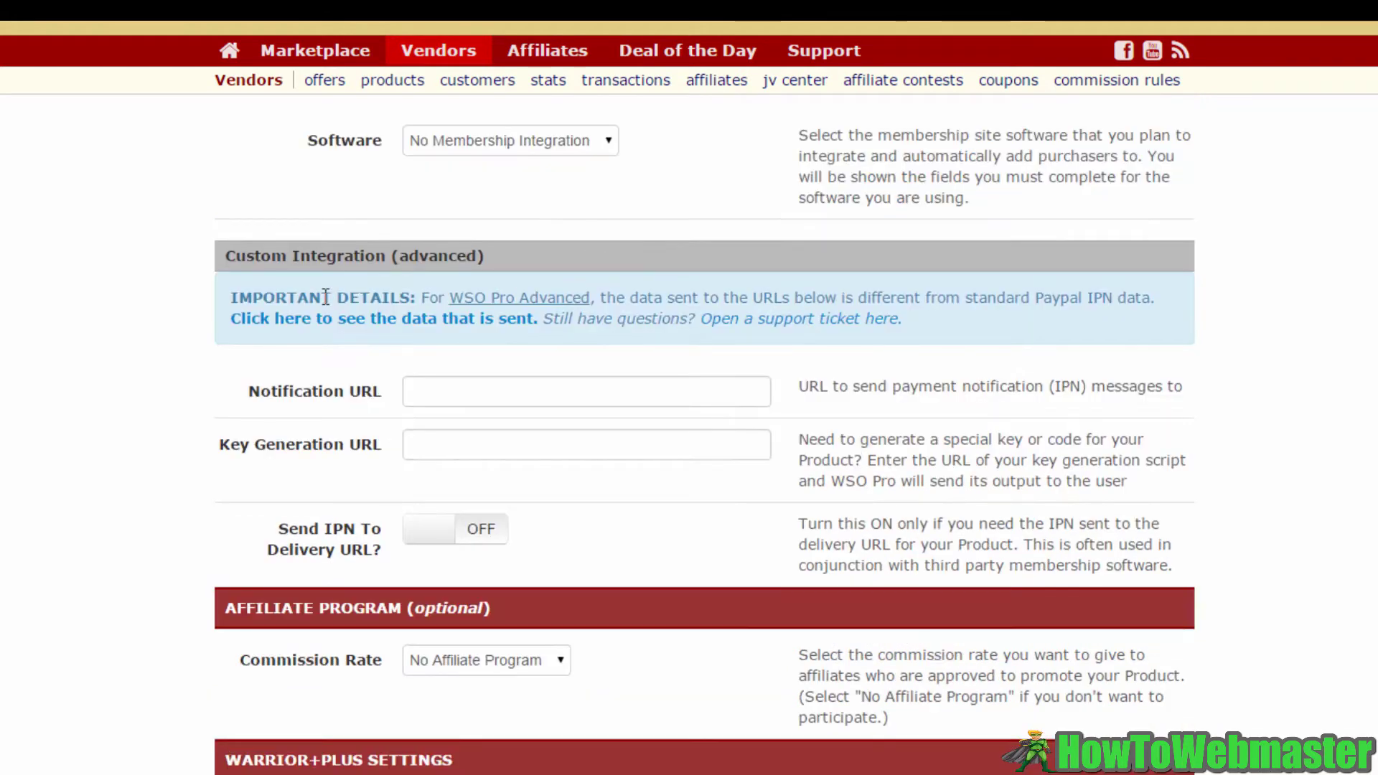
scroll(302, 302, down, 1)
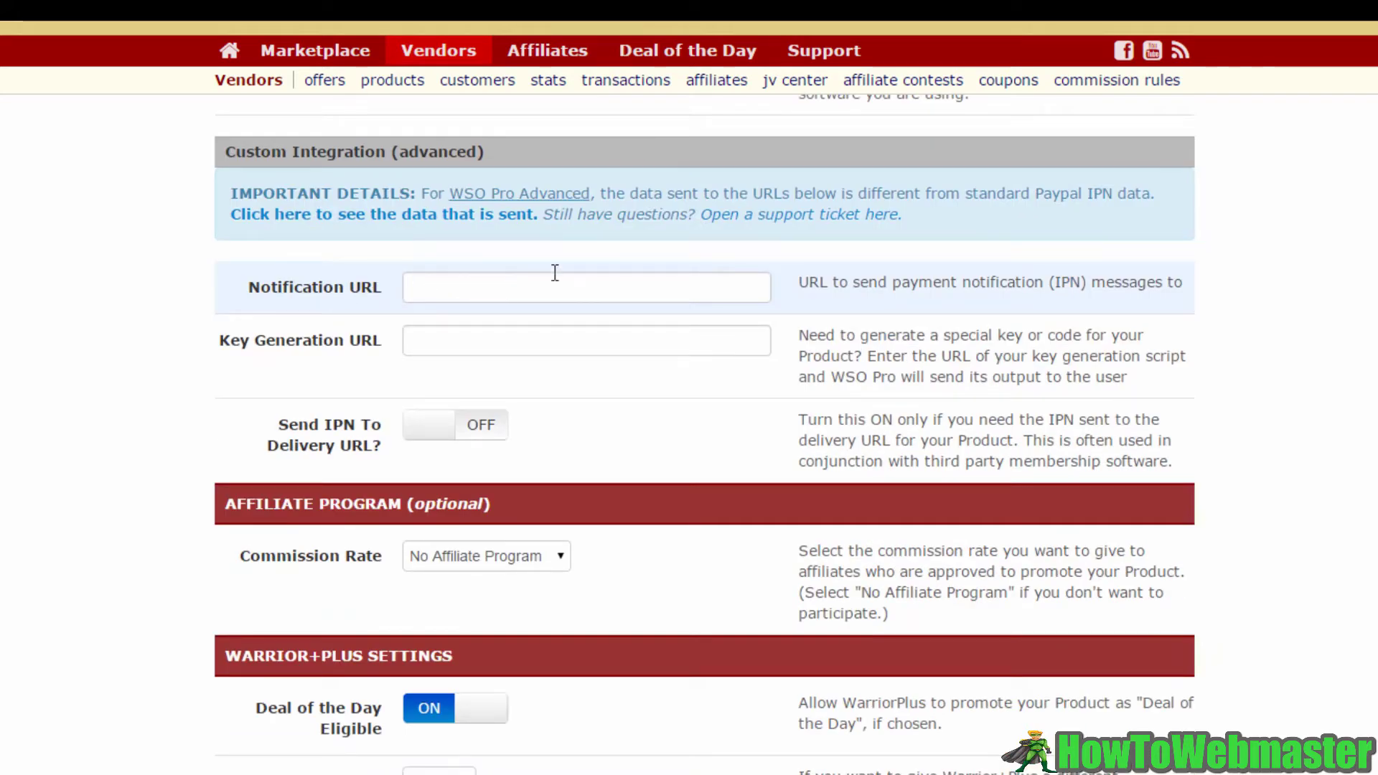
scroll(553, 276, down, 1)
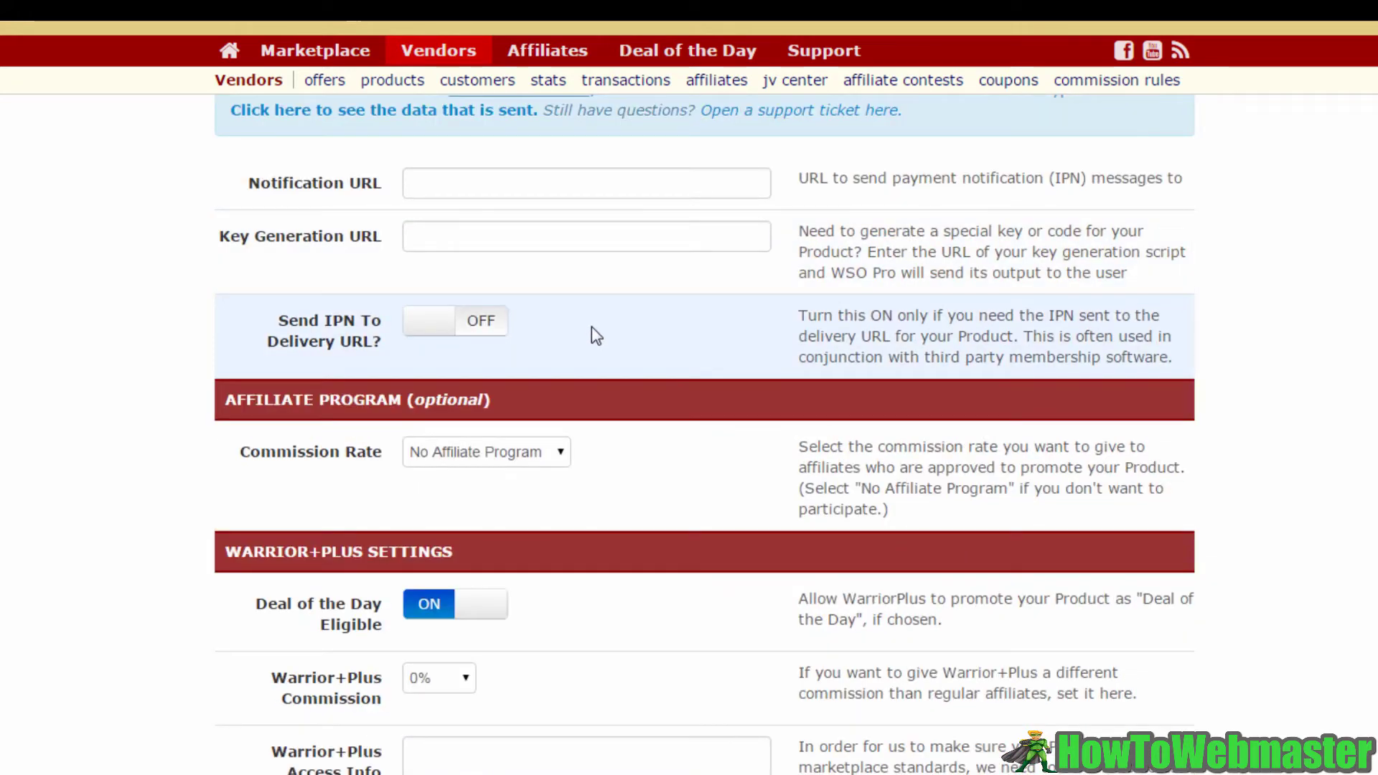
scroll(592, 325, down, 2)
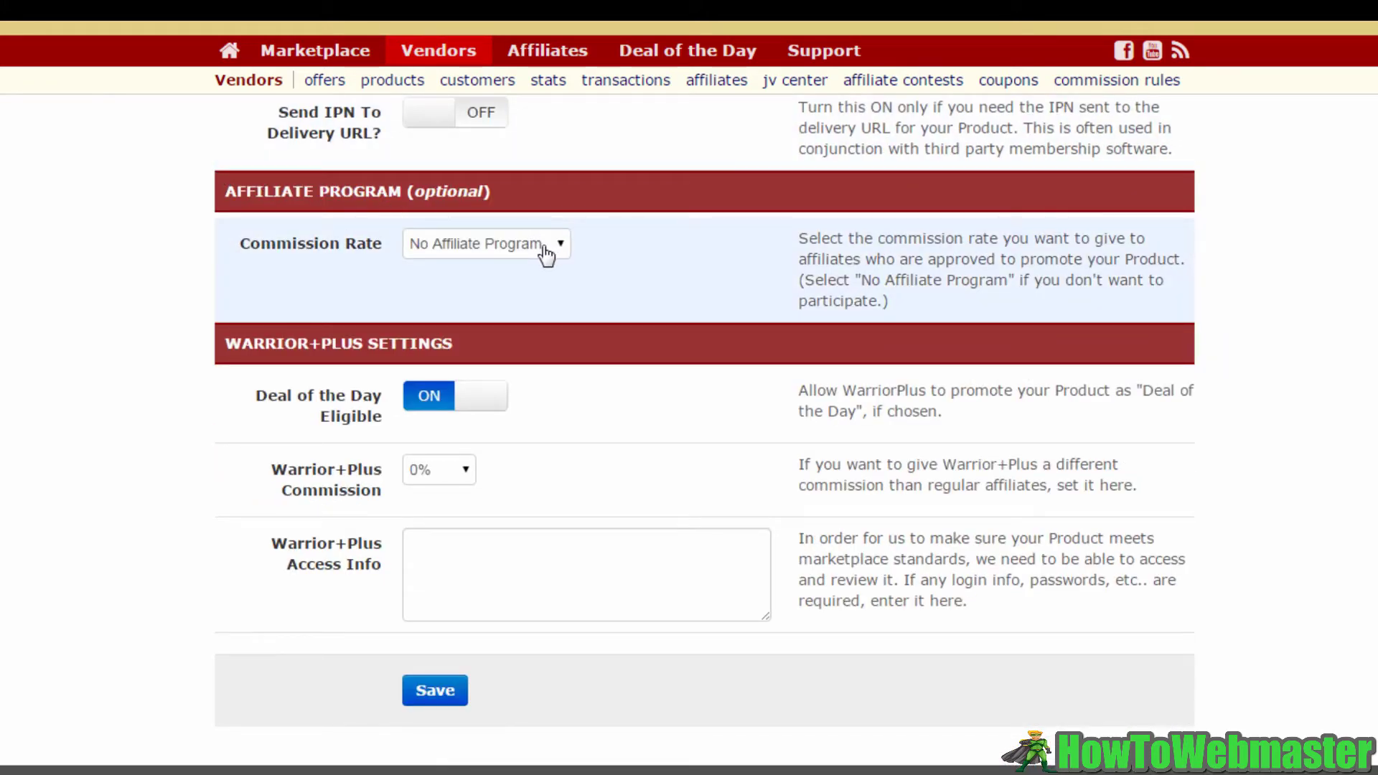
- Choose 50% in the affiliate Commission Rate dropdown
click(545, 254)
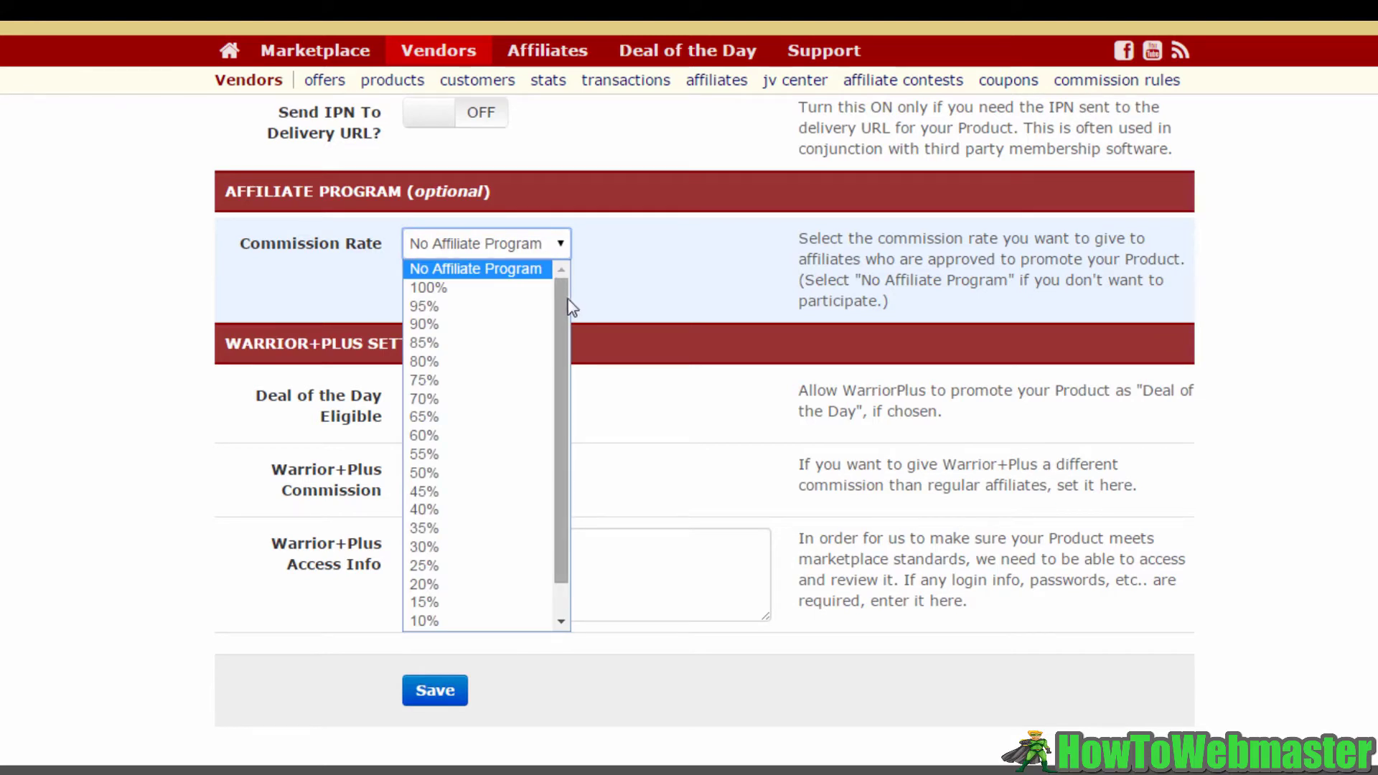
drag(561, 304, 567, 347)
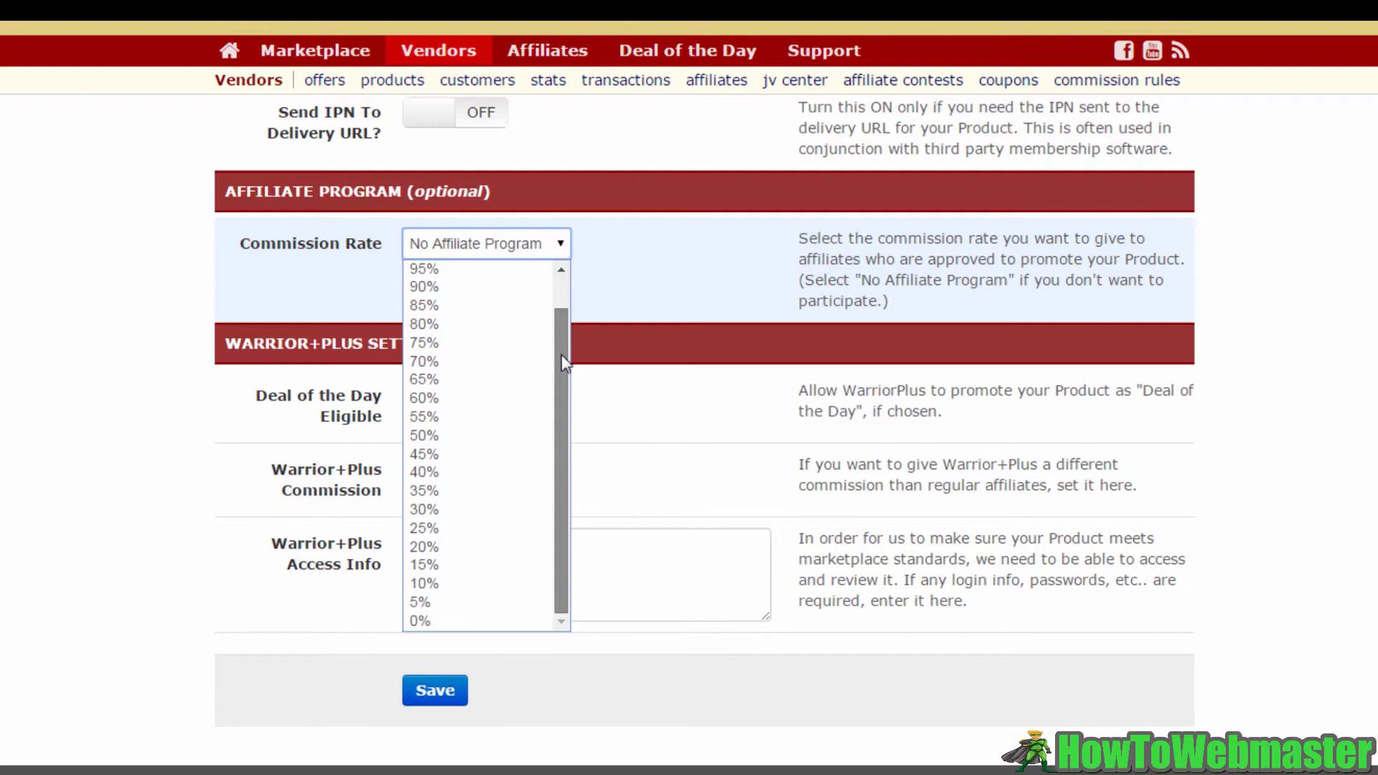
drag(561, 354, 561, 356)
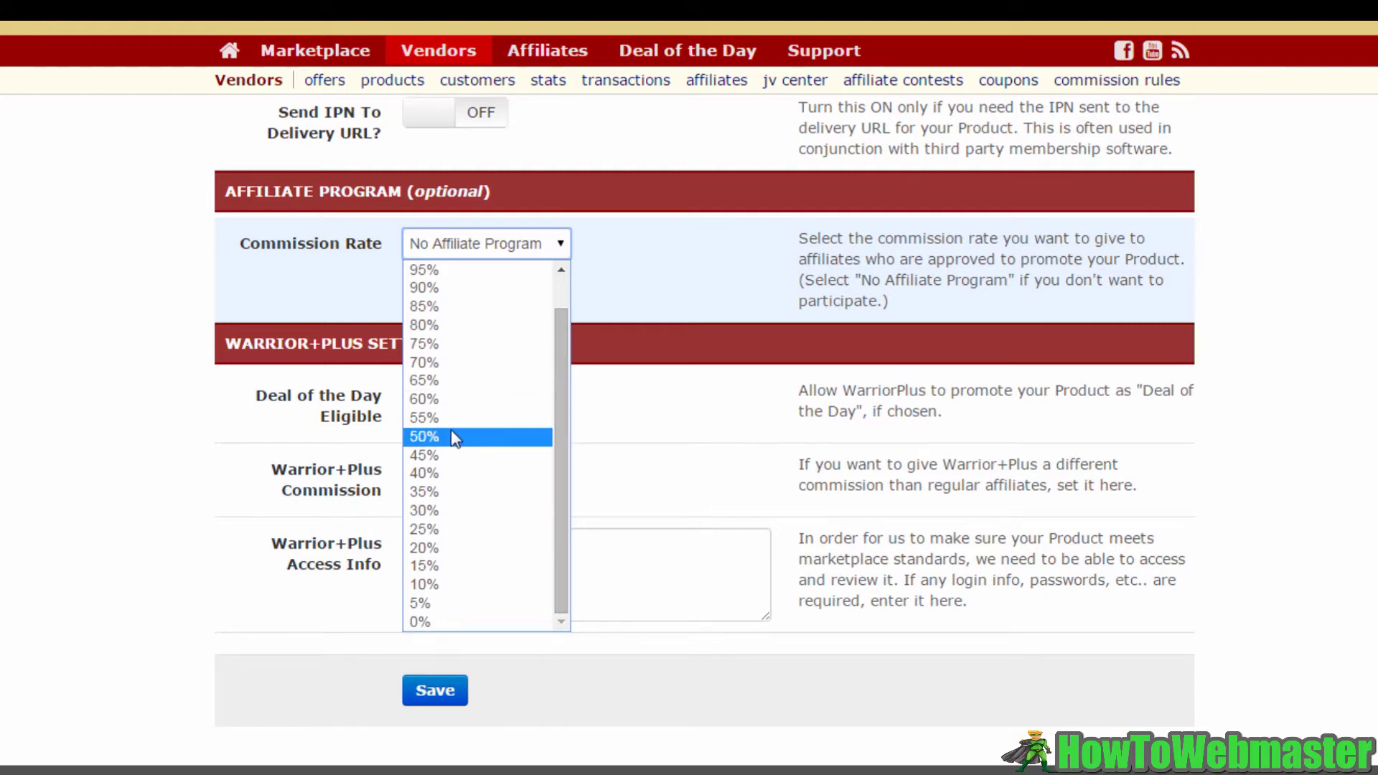
click(451, 433)
click(501, 346)
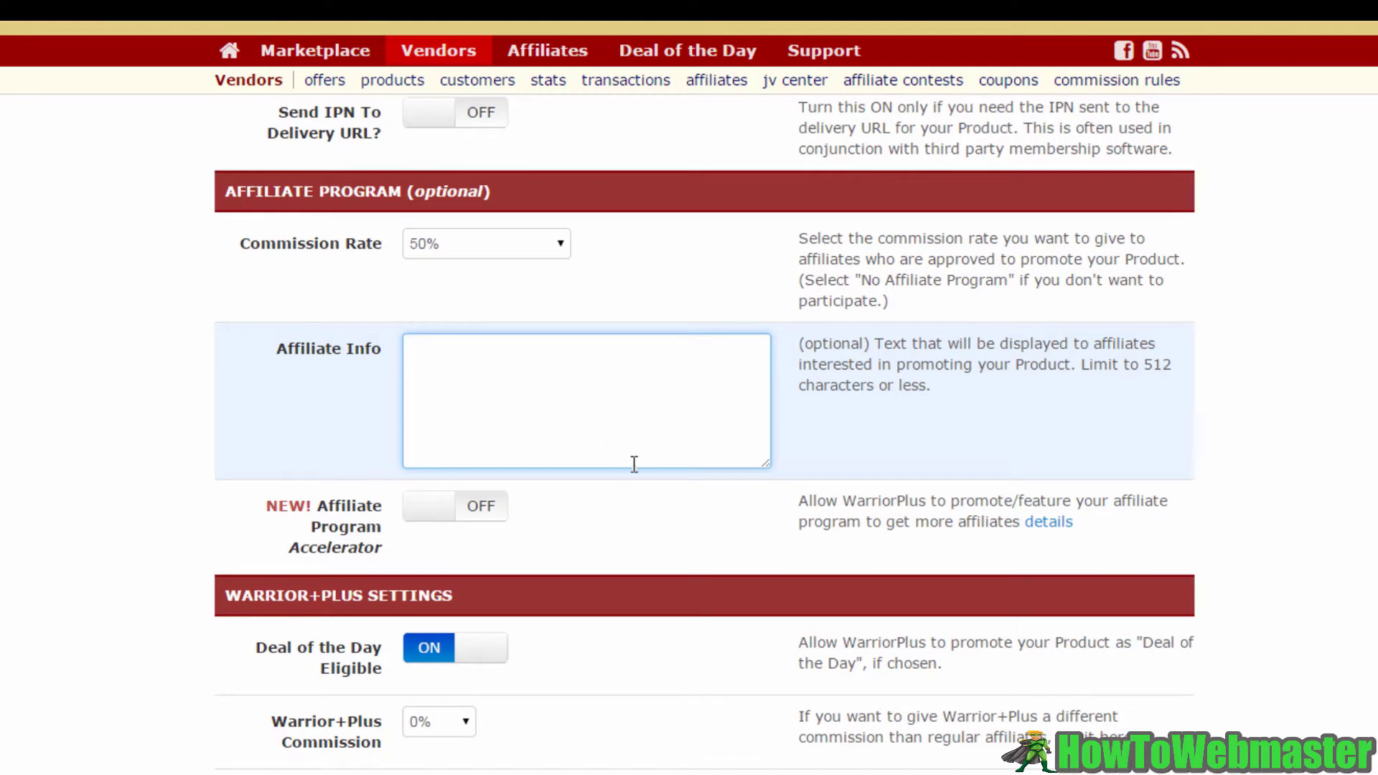
scroll(639, 477, down, 2)
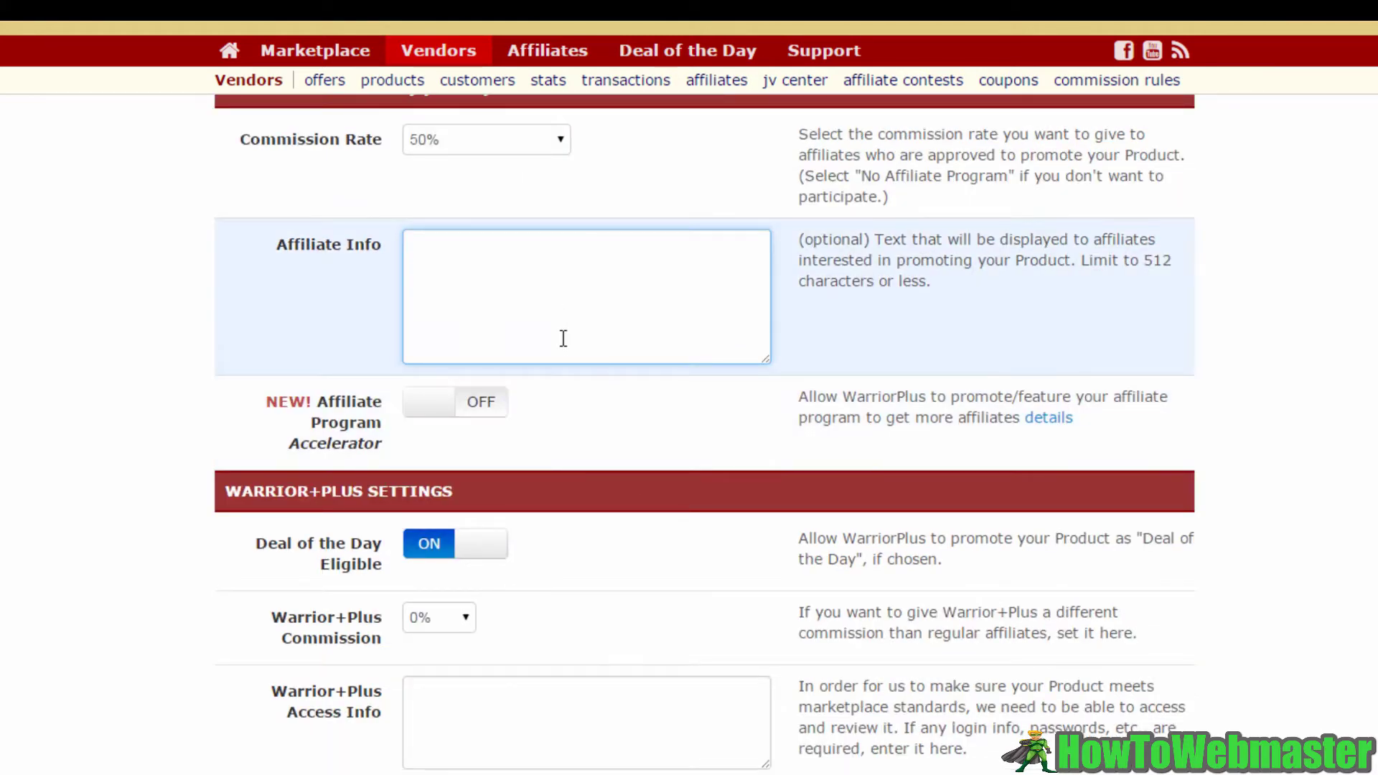
scroll(567, 350, down, 2)
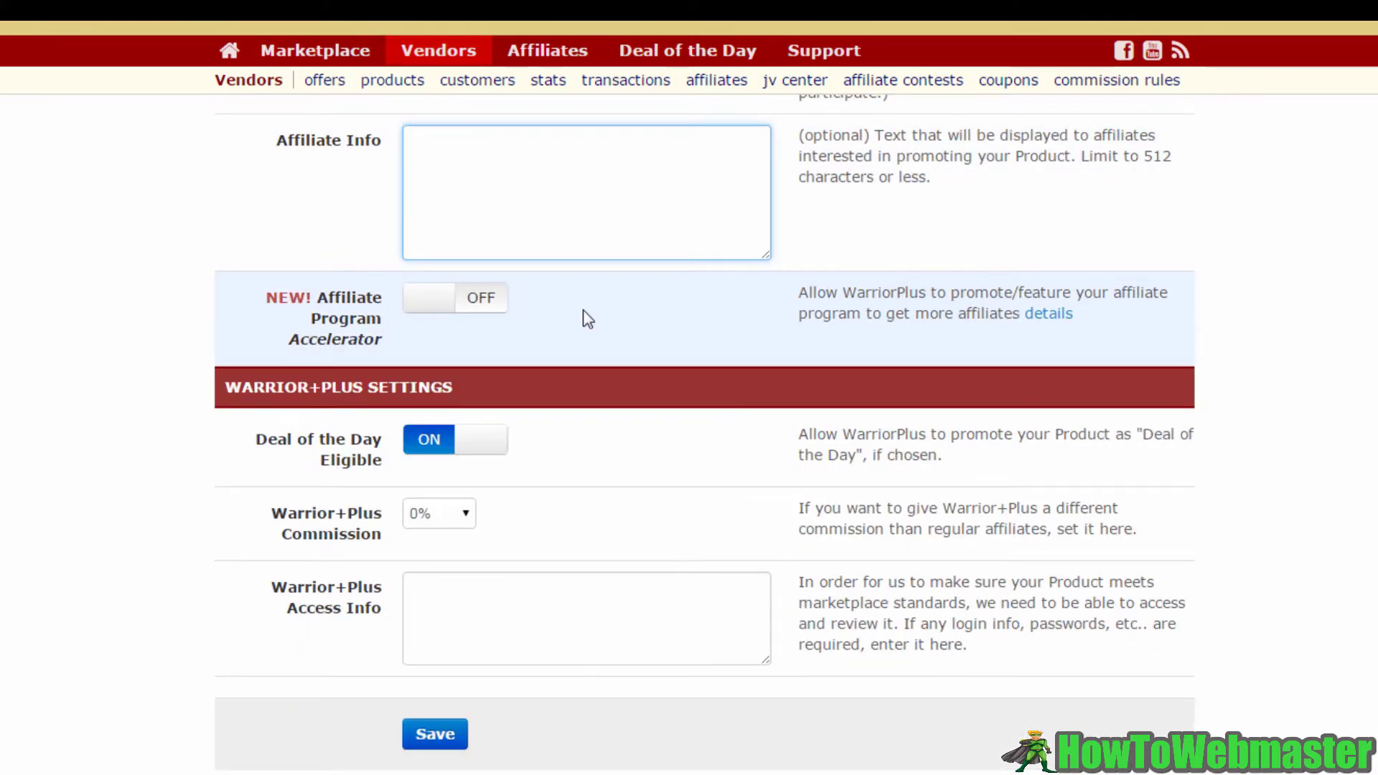
scroll(527, 330, down, 3)
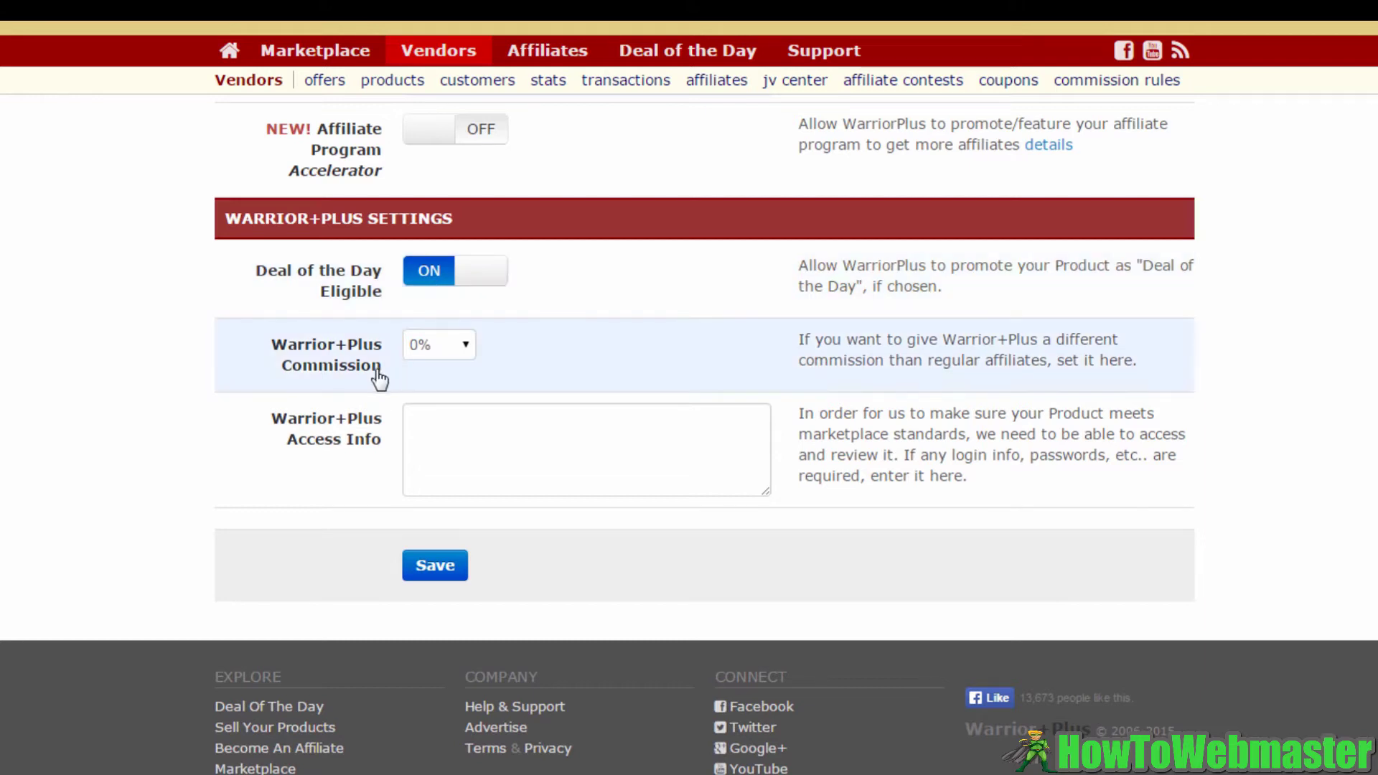
- Pick 50% in the Warrior+Plus Commission dropdown and click into Access Info
click(465, 353)
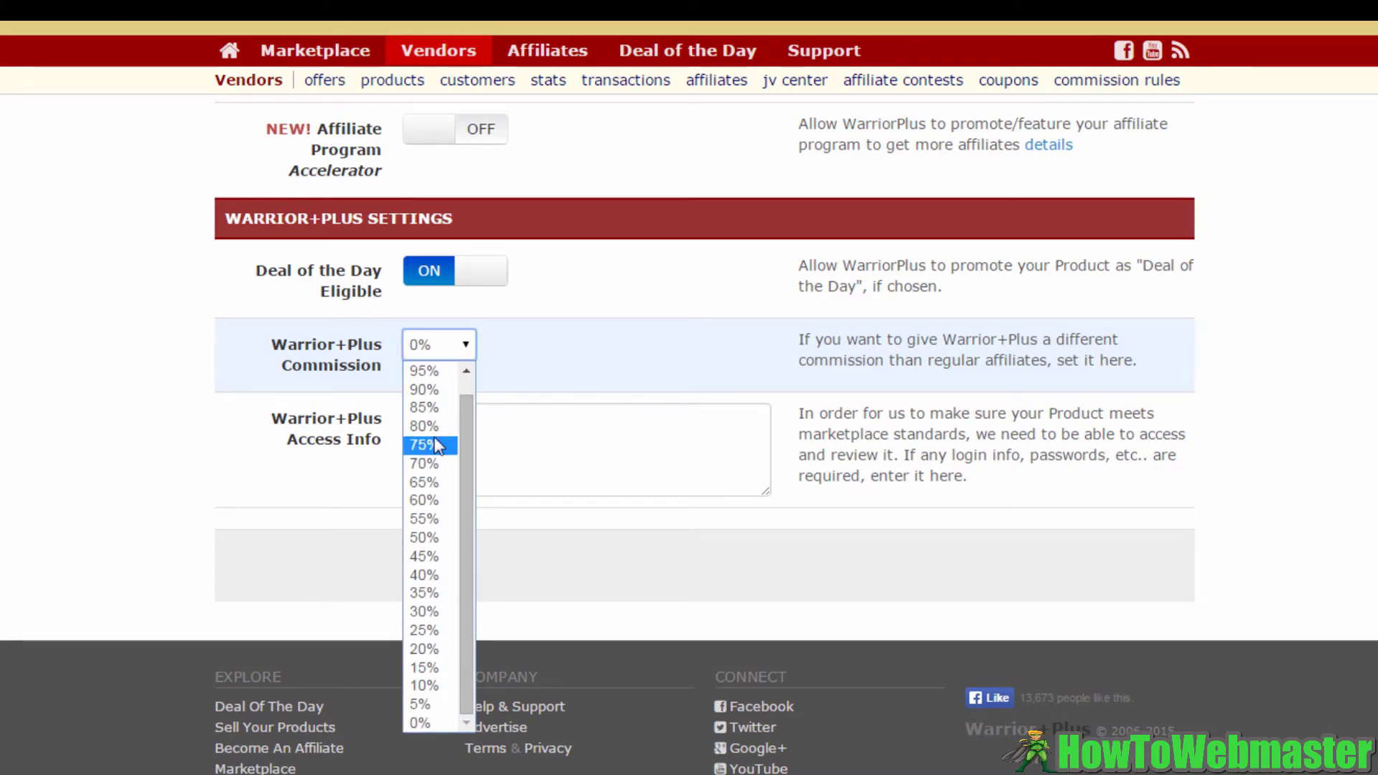
click(438, 540)
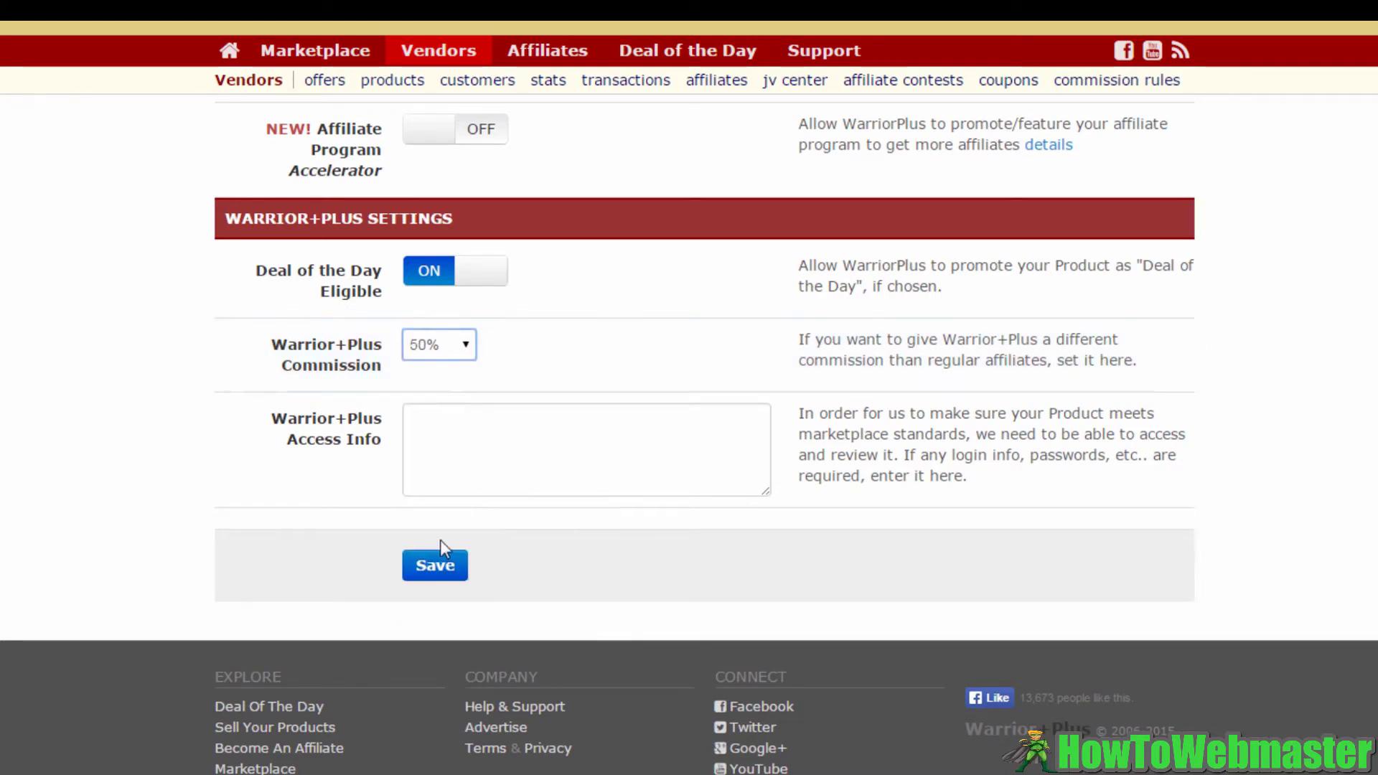
click(515, 434)
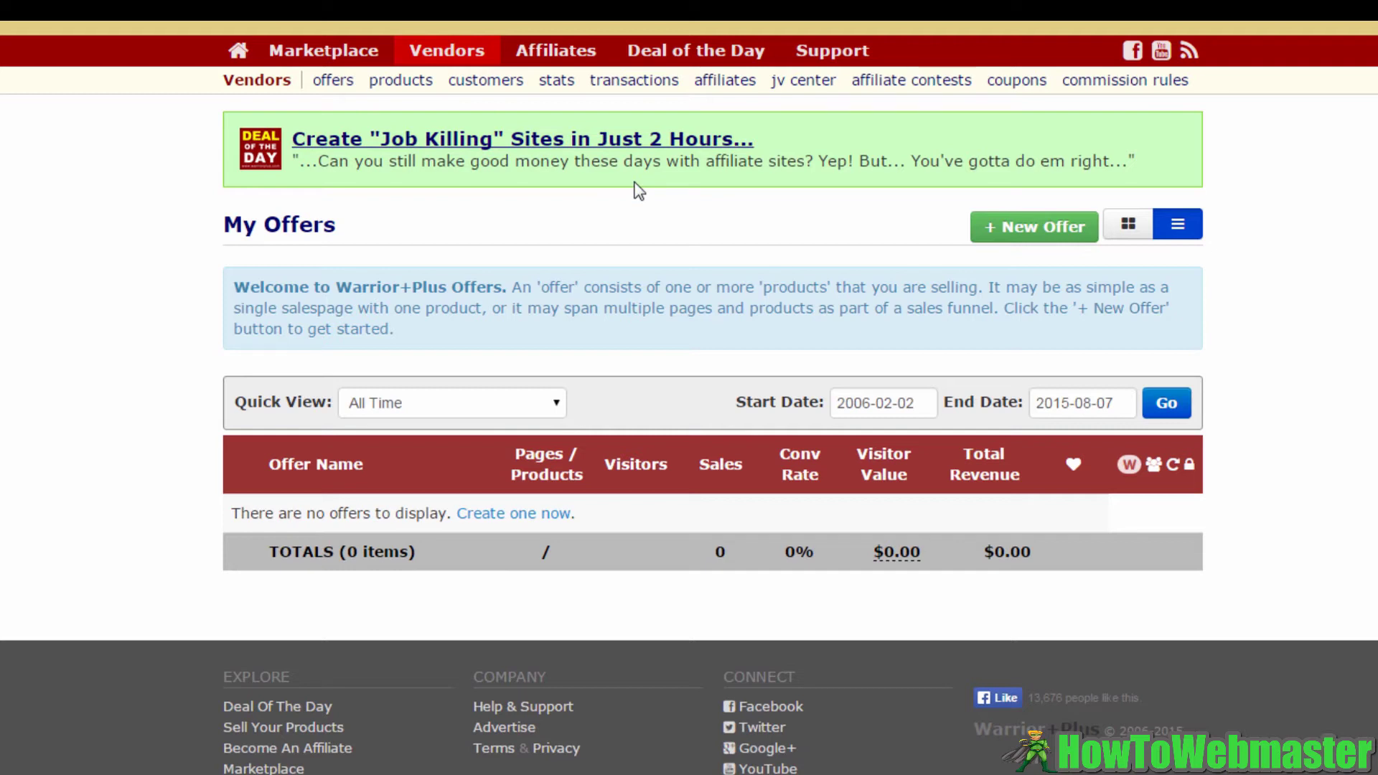
- Create a new offer with Title 'test' and Description 'test'
click(1004, 237)
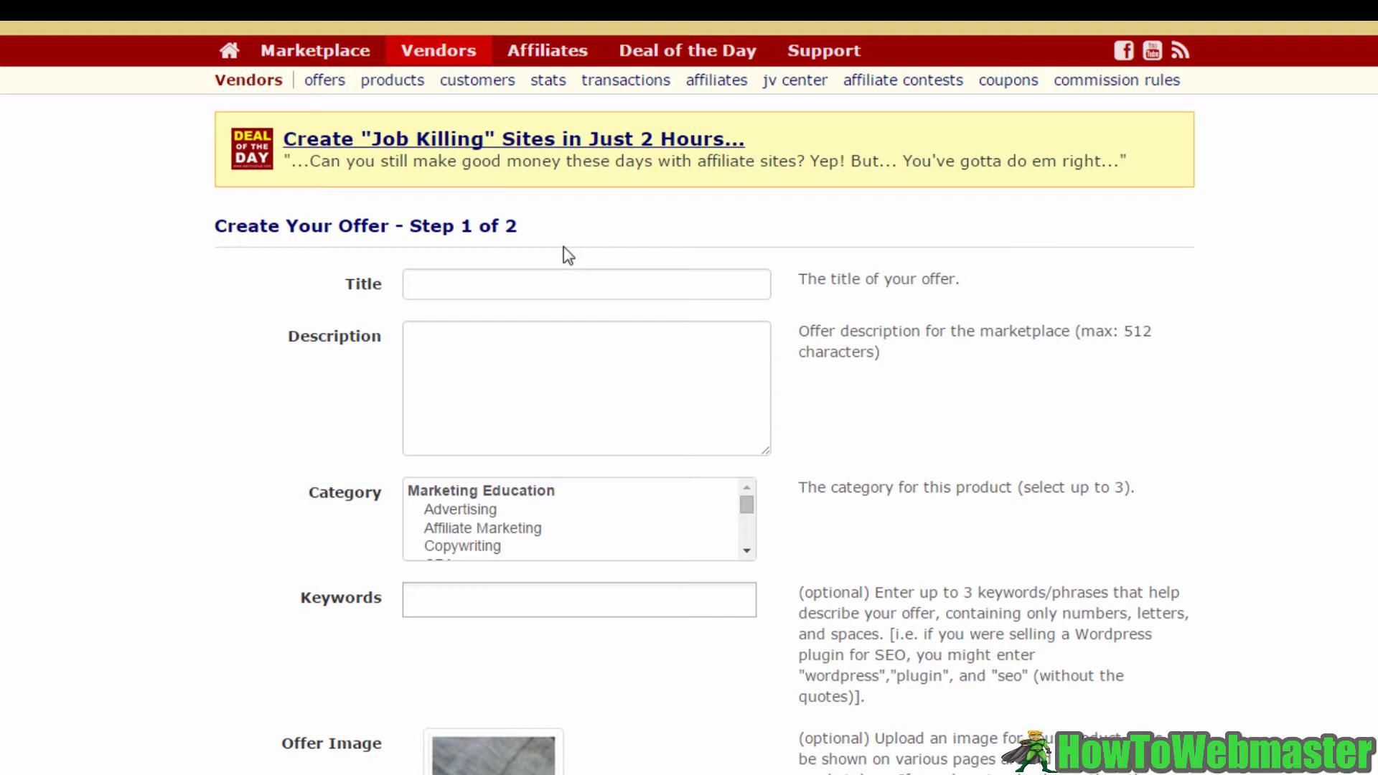
click(506, 286)
click(522, 284)
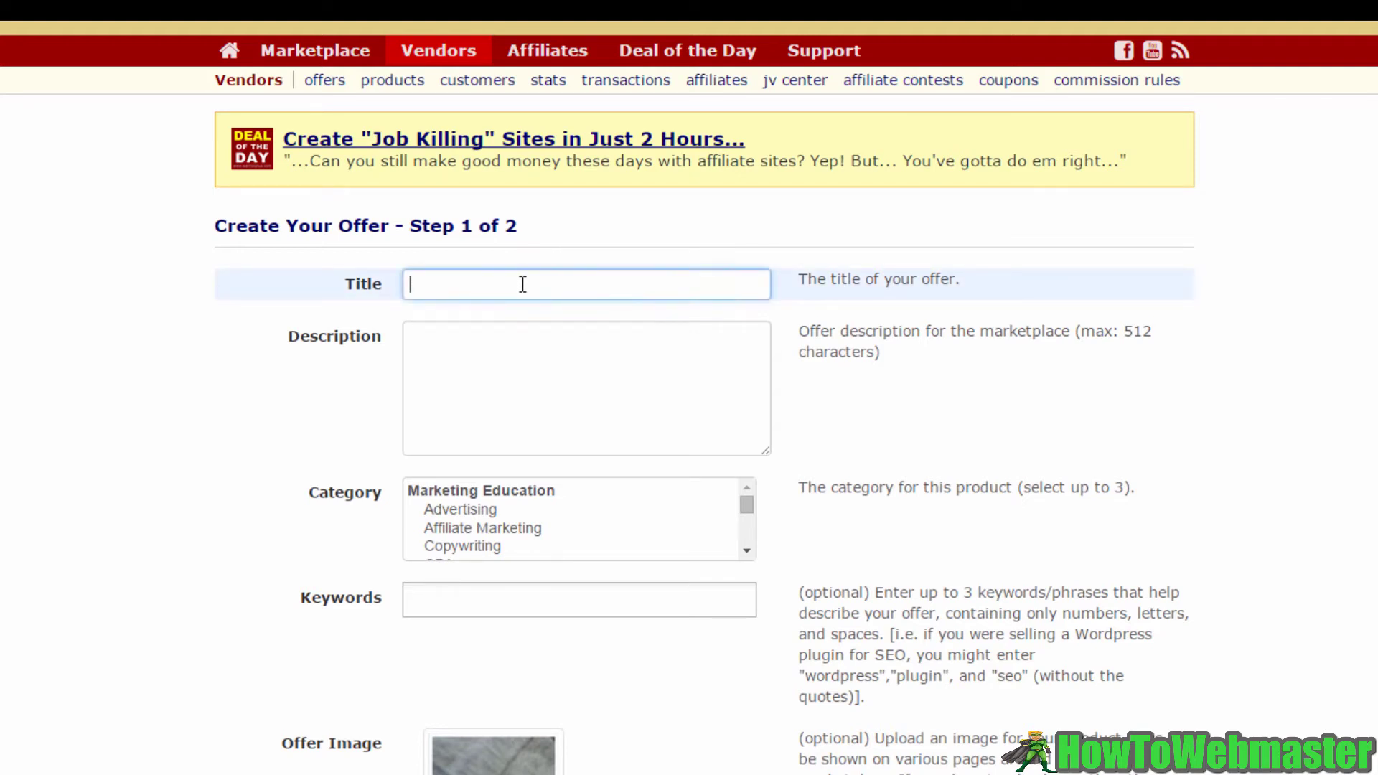
text(Test)
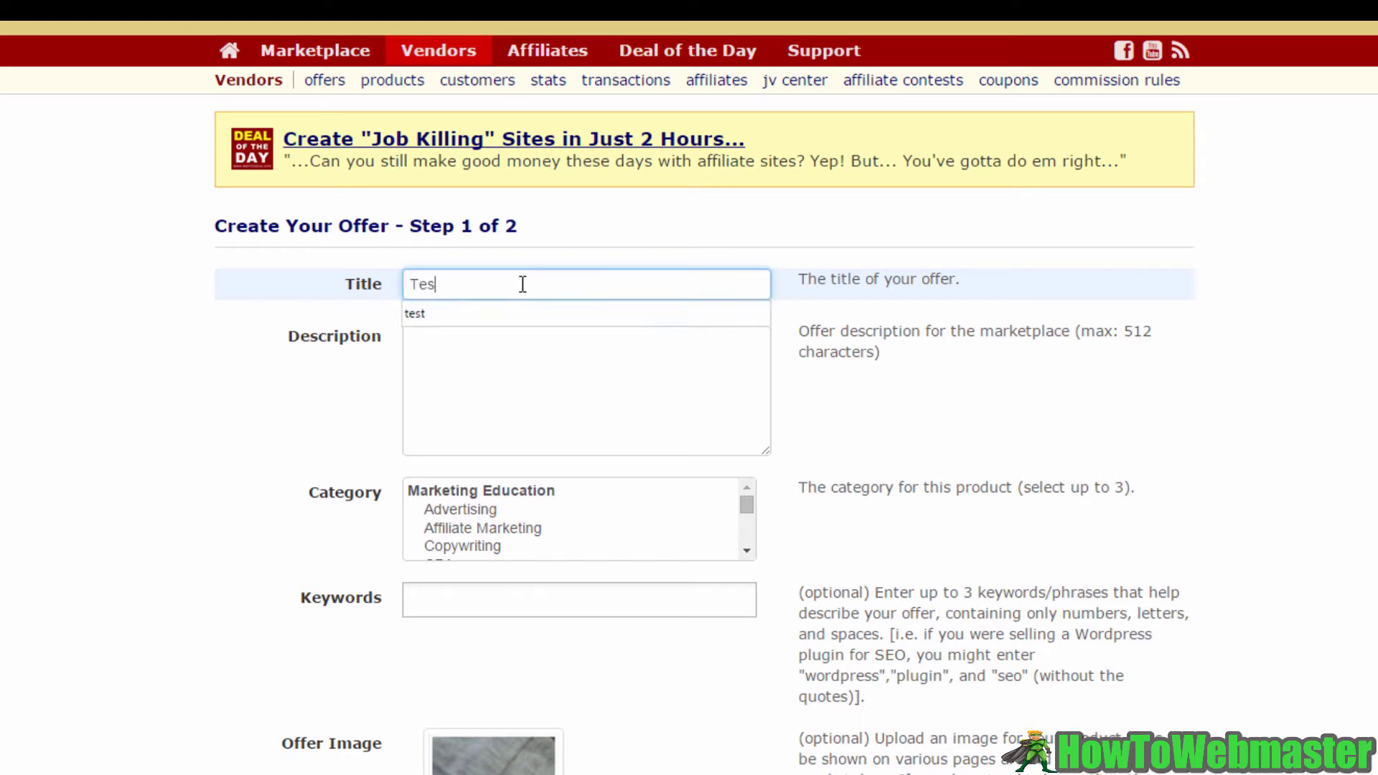
click(526, 318)
click(551, 378)
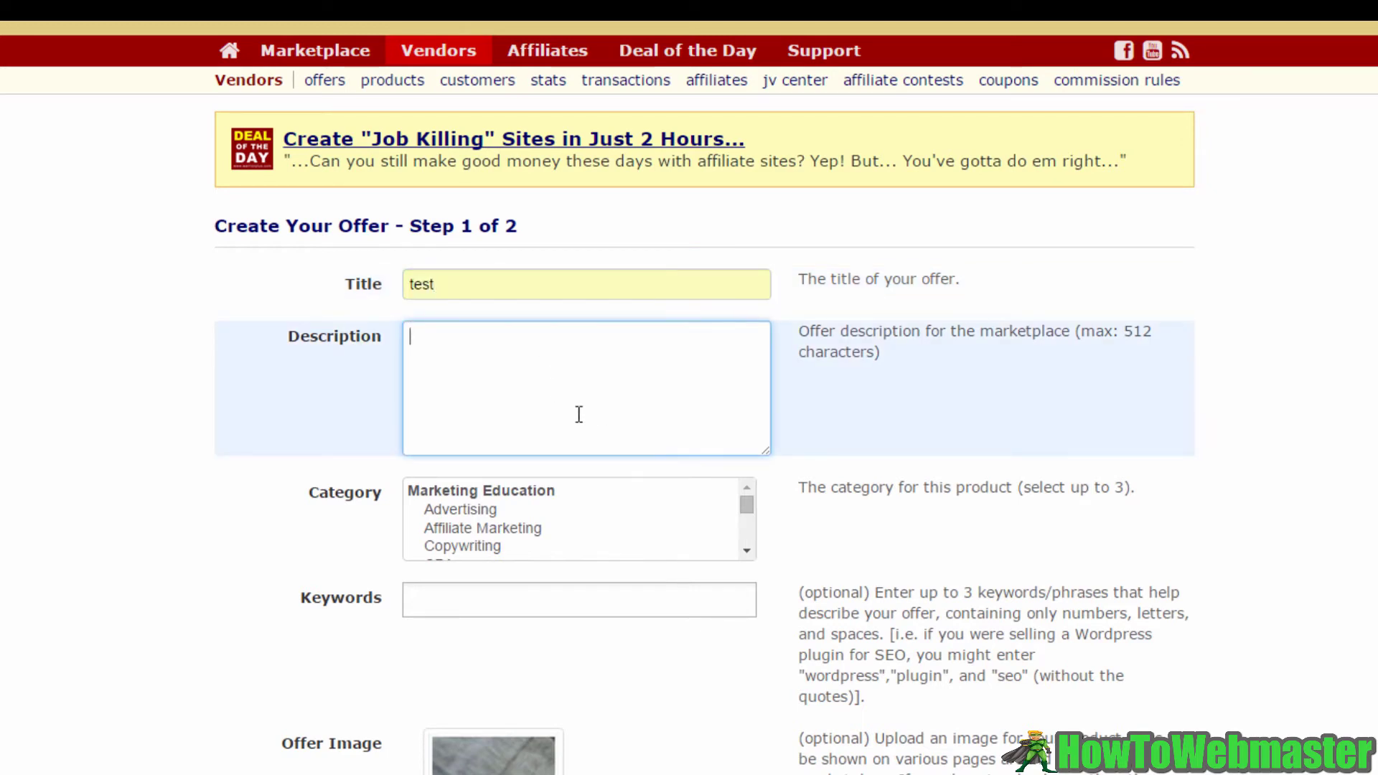
text(test)
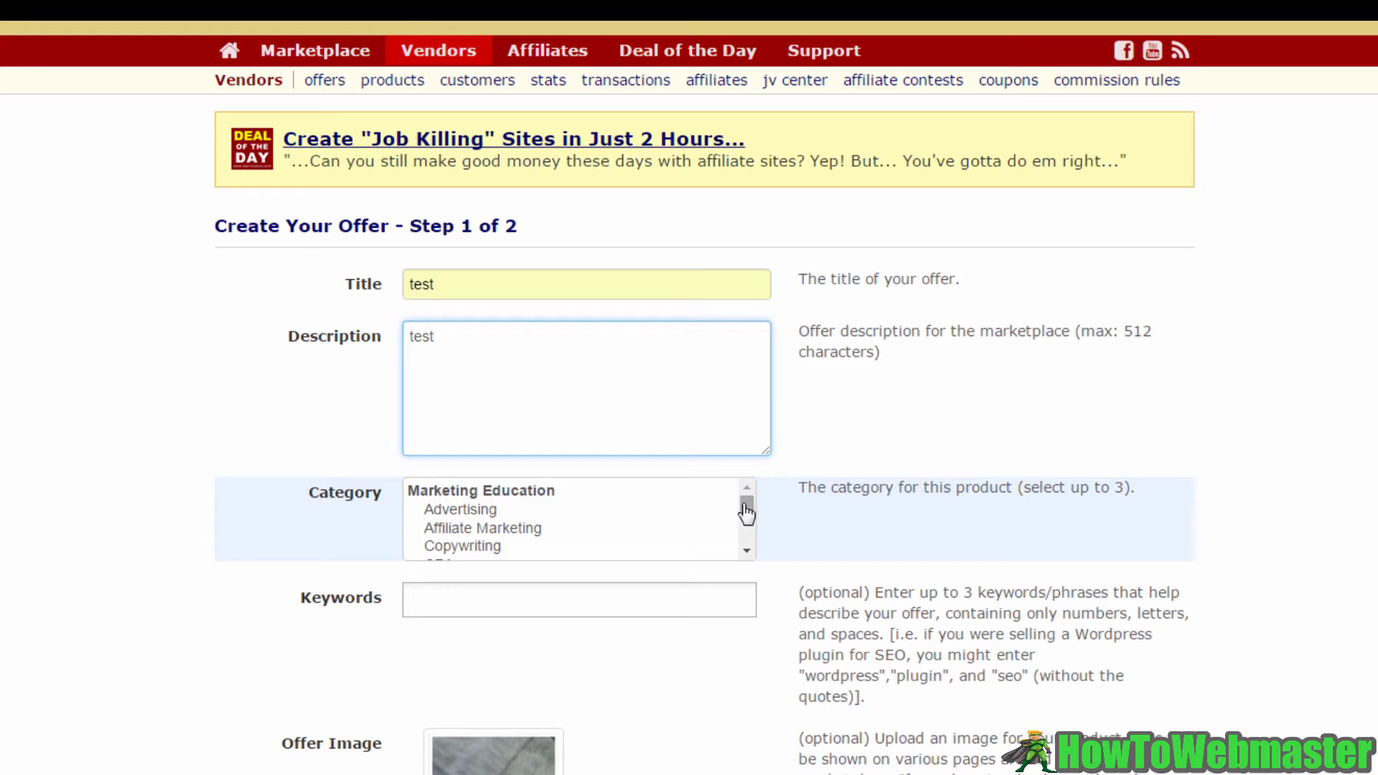
- Choose Advertising as the offer's category
drag(746, 512, 747, 517)
scroll(746, 516, down, 1)
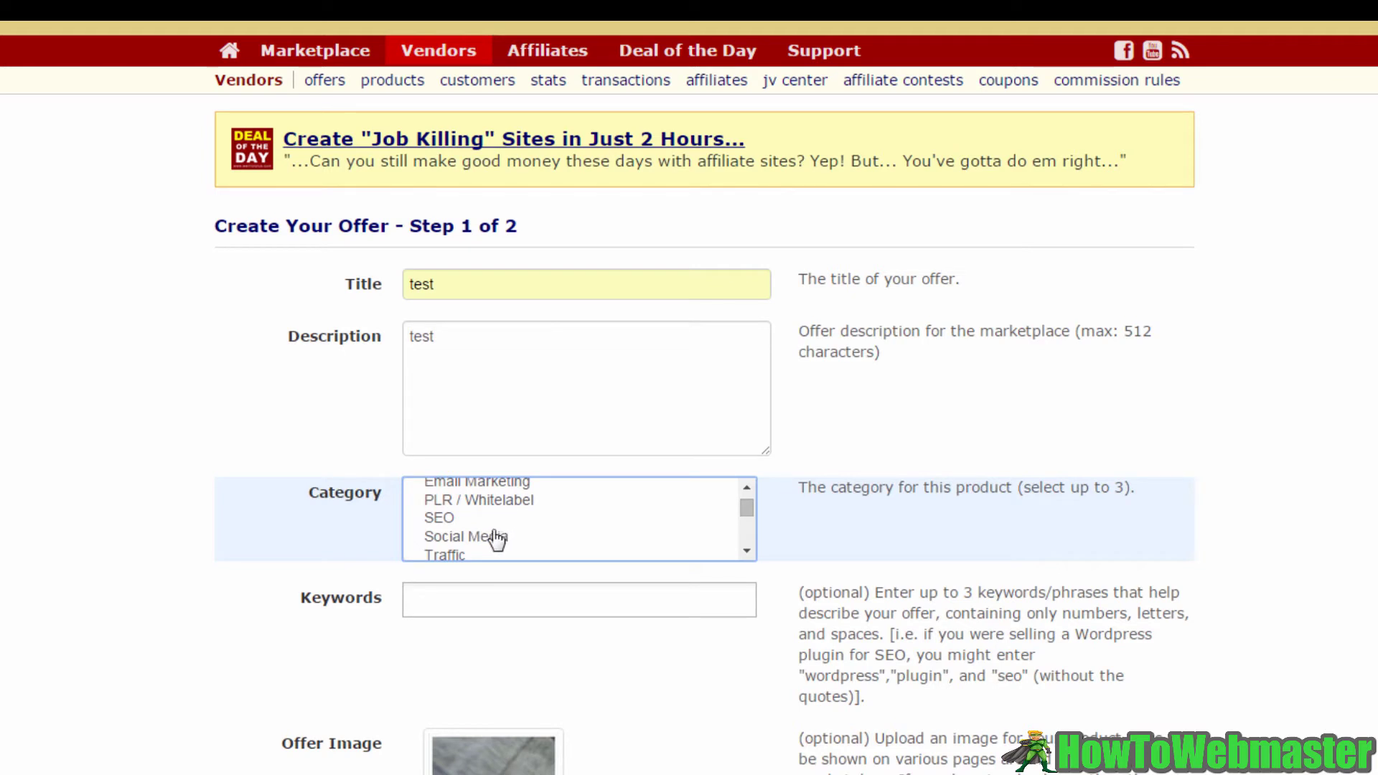
scroll(591, 526, down, 2)
scroll(746, 533, down, 2)
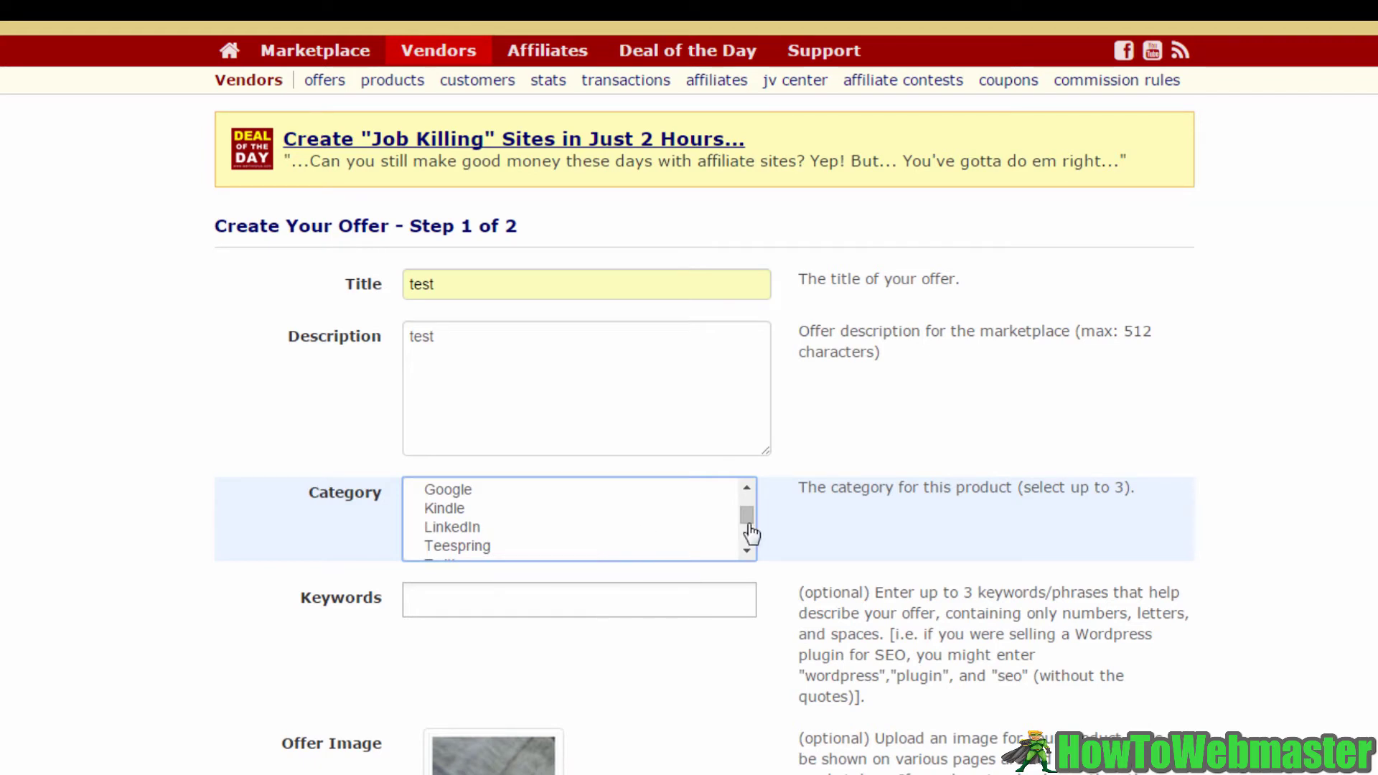
scroll(746, 529, up, 3)
click(478, 511)
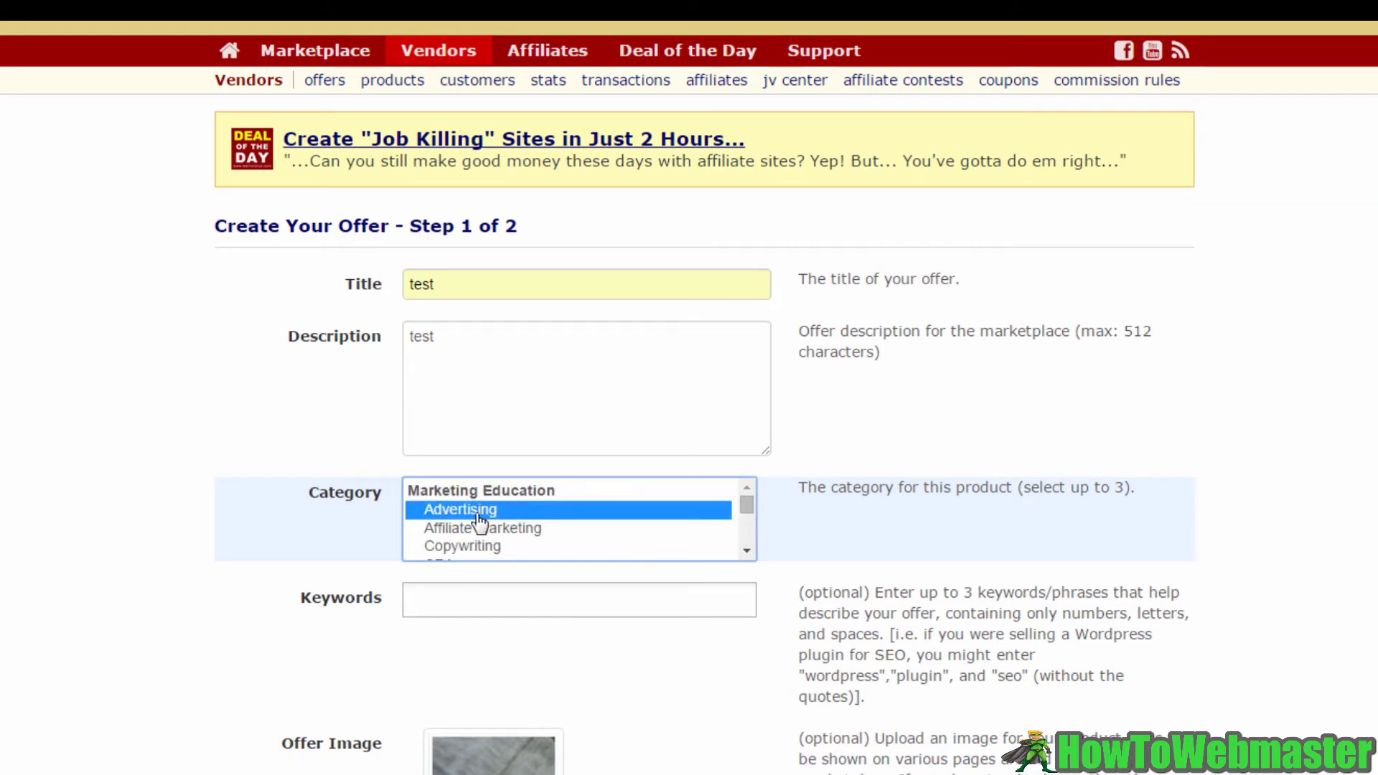
- Add 'Test' as an offer keyword from the suggestions
click(541, 601)
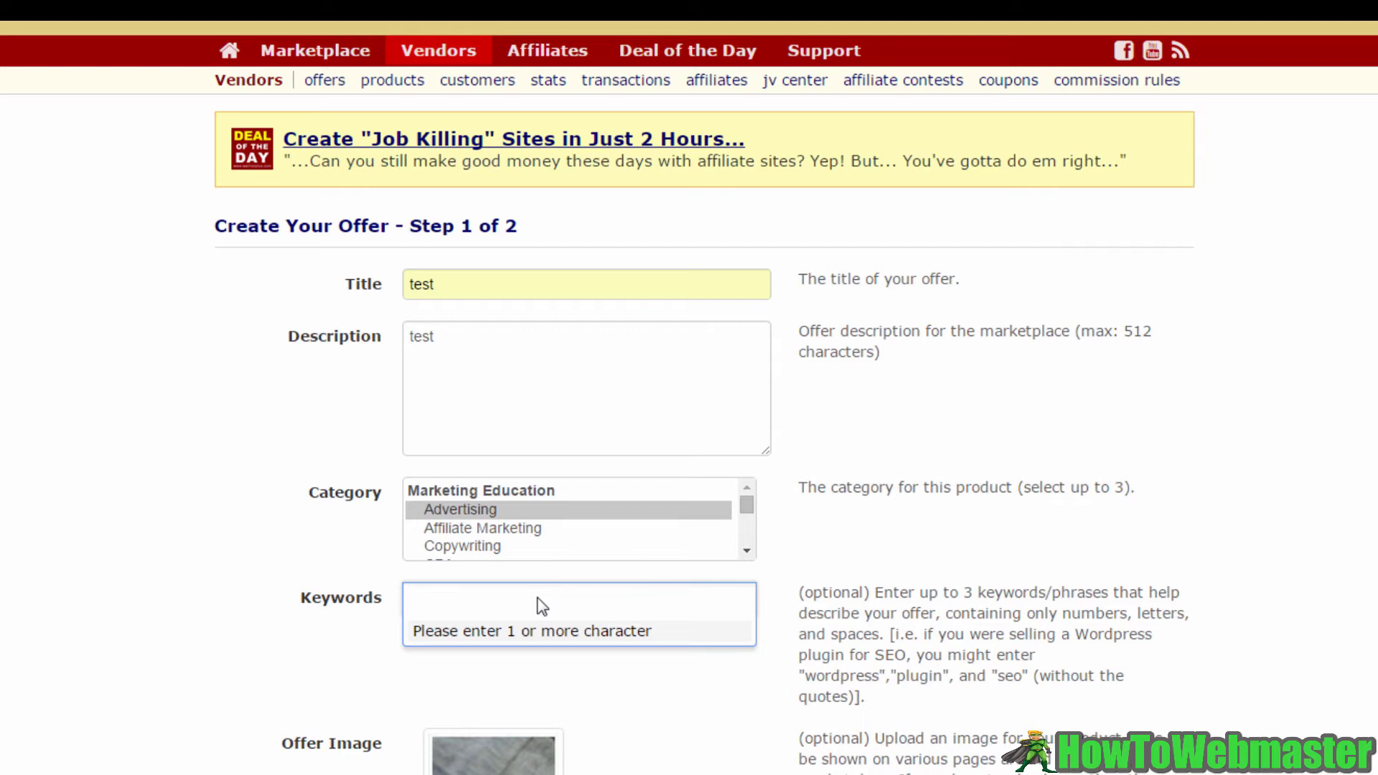
text(test)
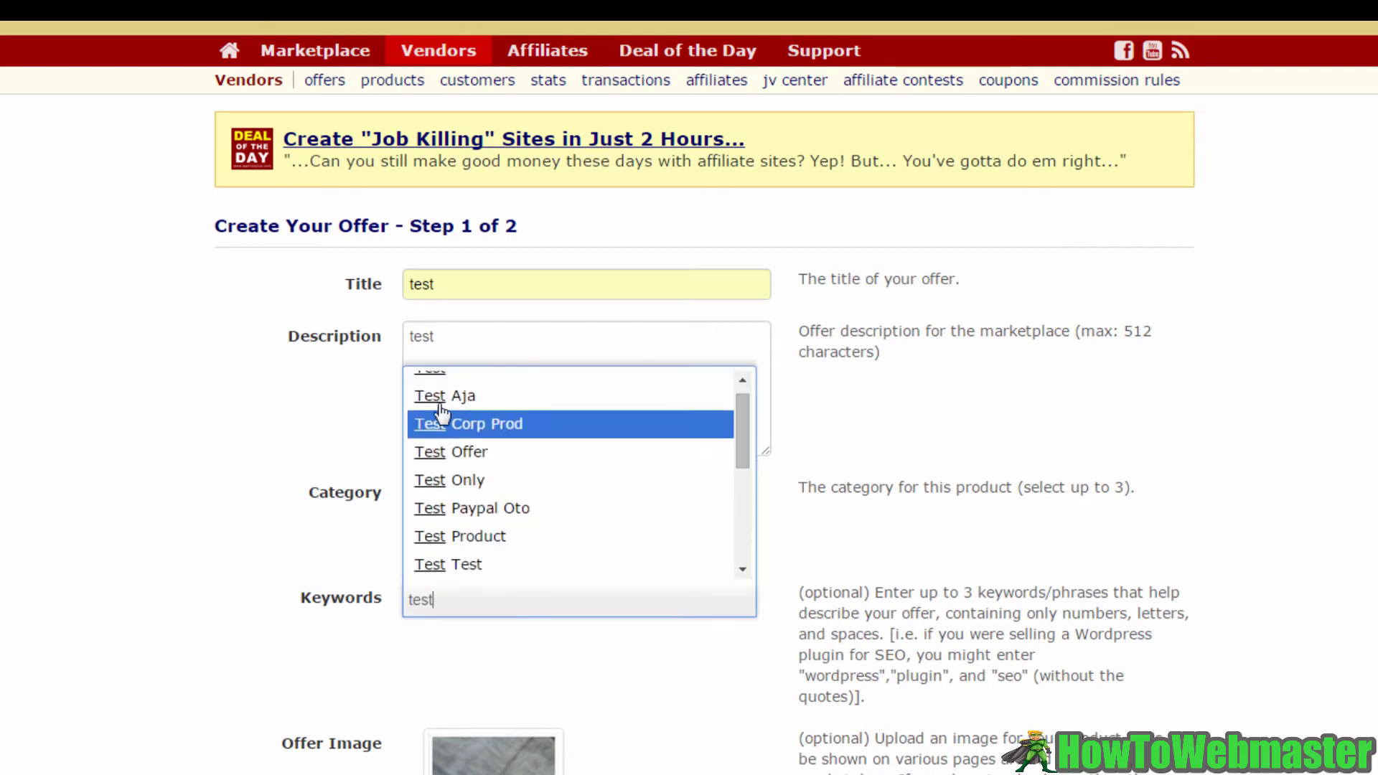
click(434, 385)
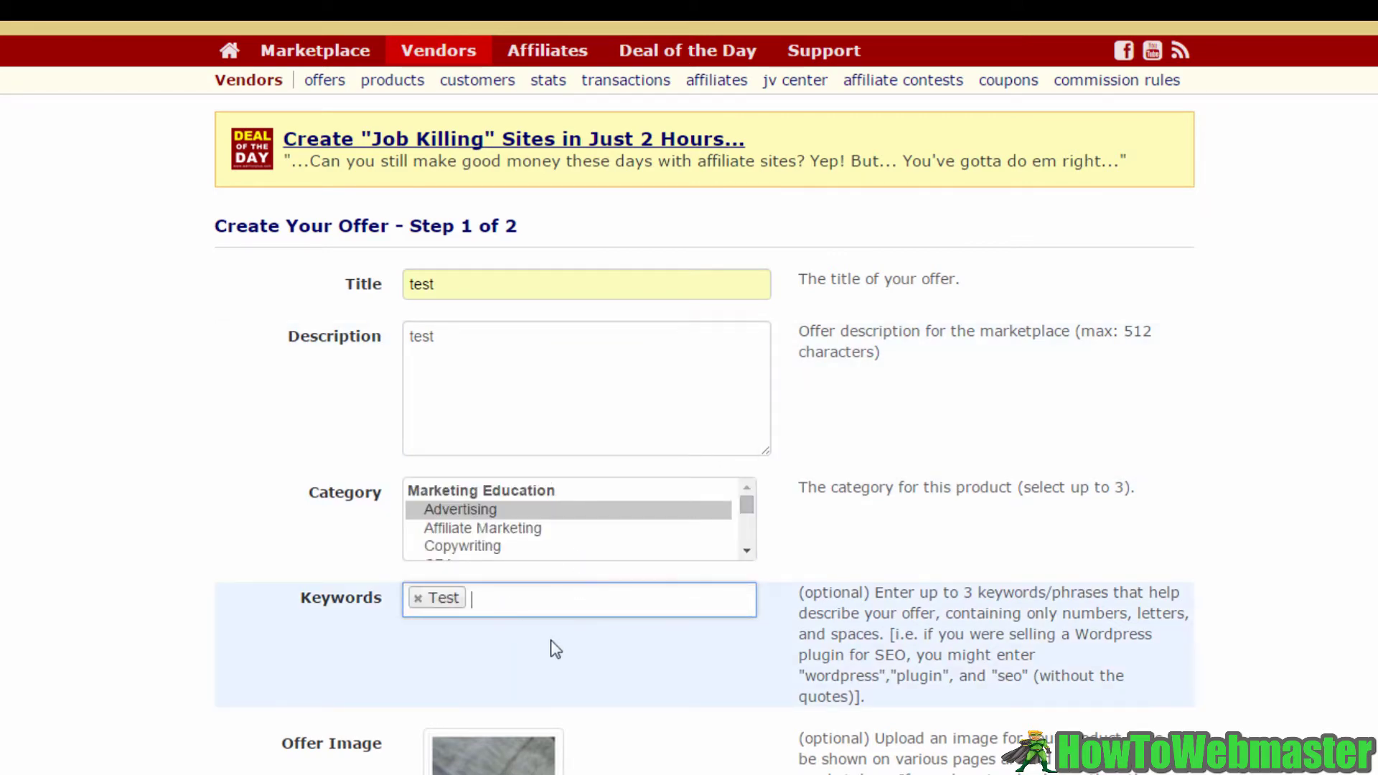
scroll(552, 648, down, 4)
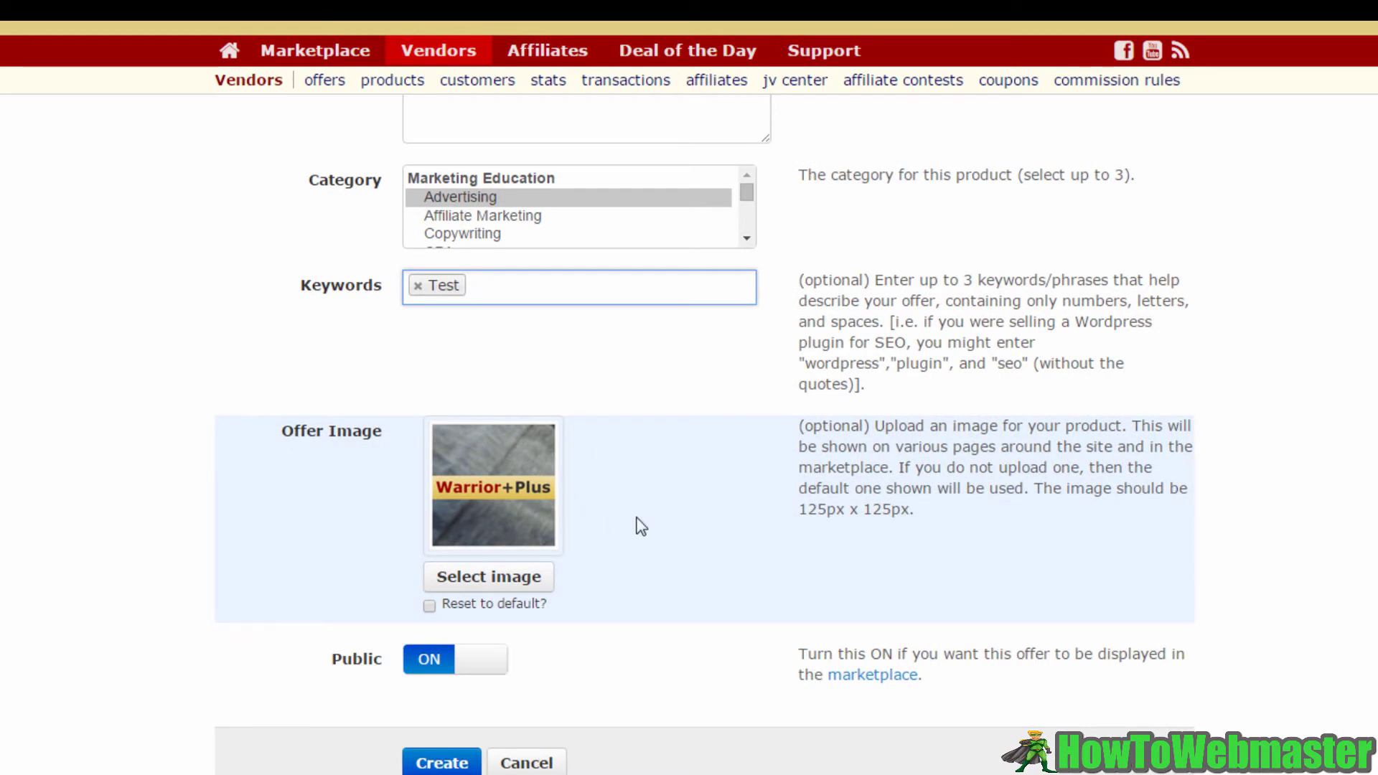
- Switch the Public toggle off and create the non-public test offer to reach step 2
scroll(640, 526, down, 2)
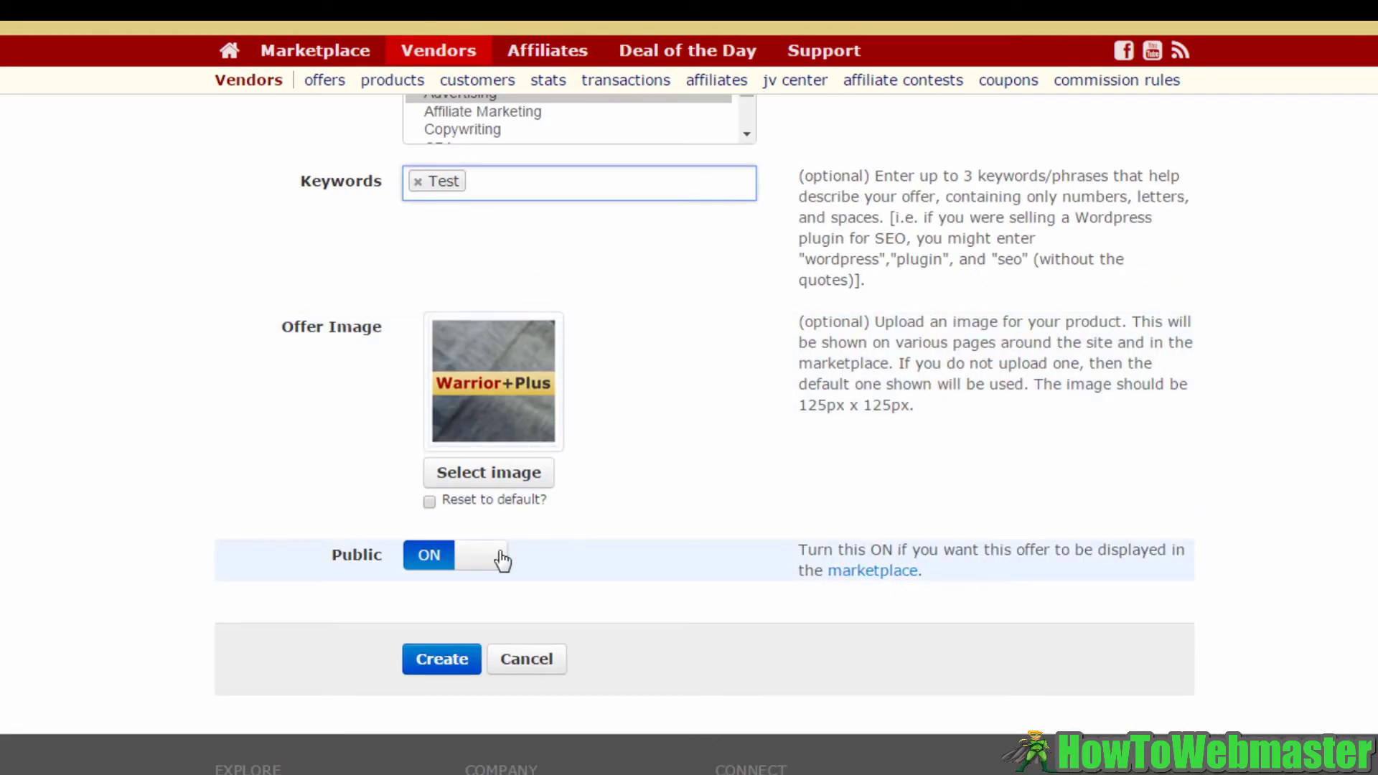
click(434, 566)
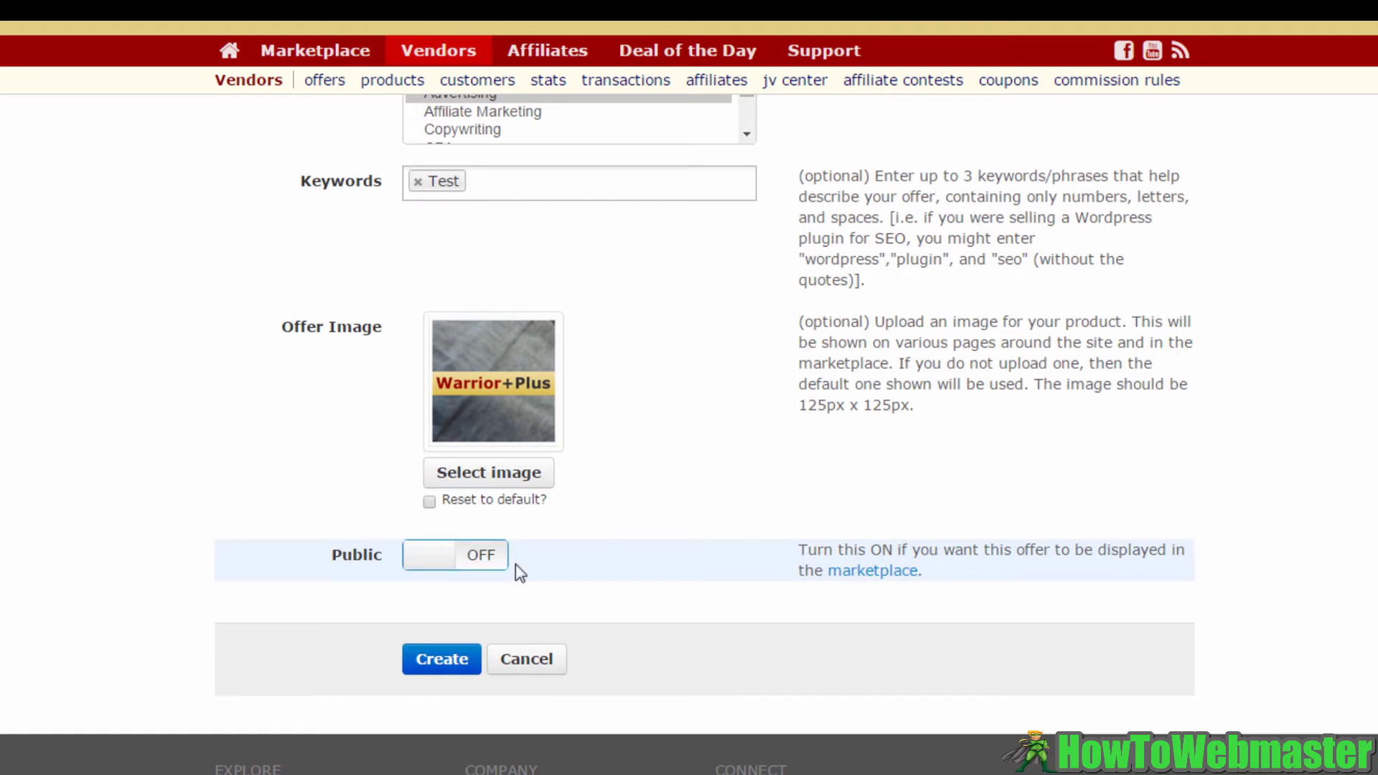
scroll(513, 569, down, 2)
click(460, 572)
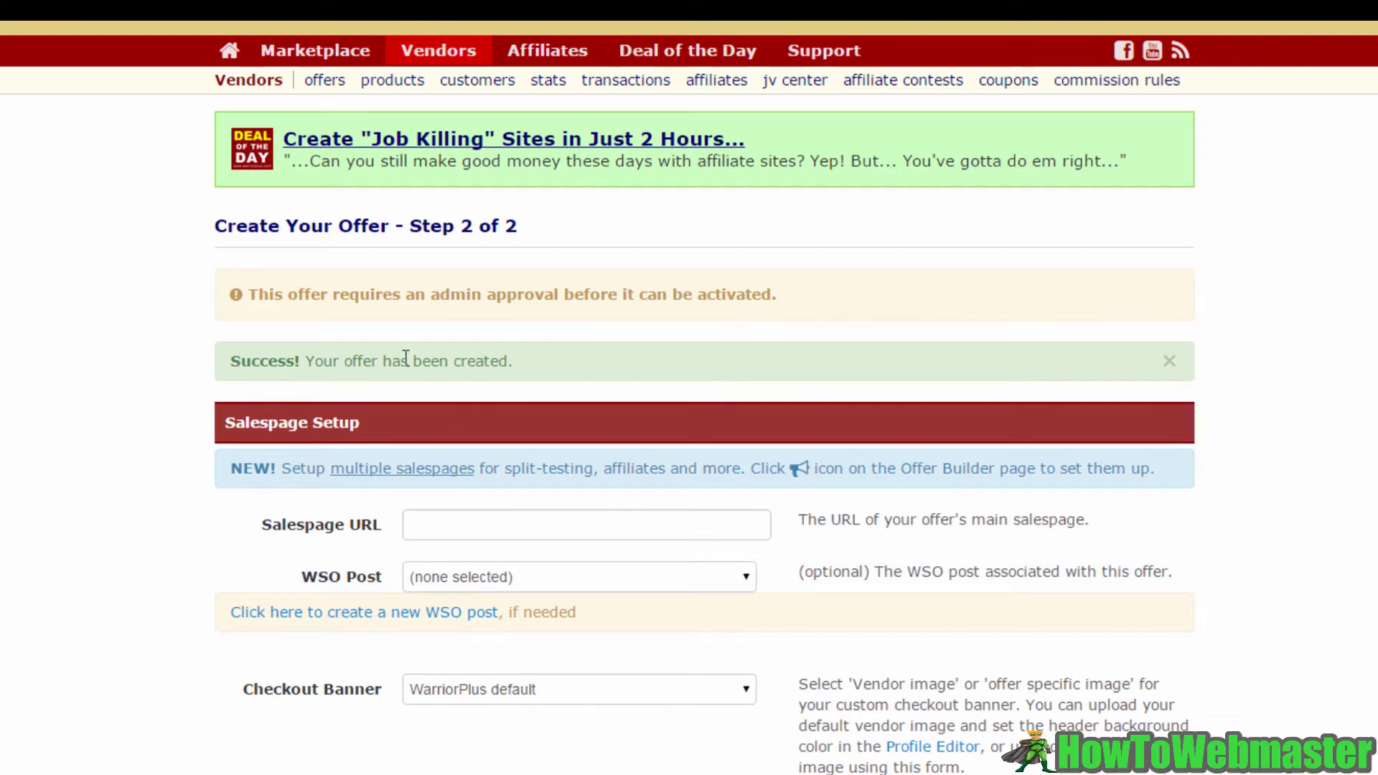
click(517, 524)
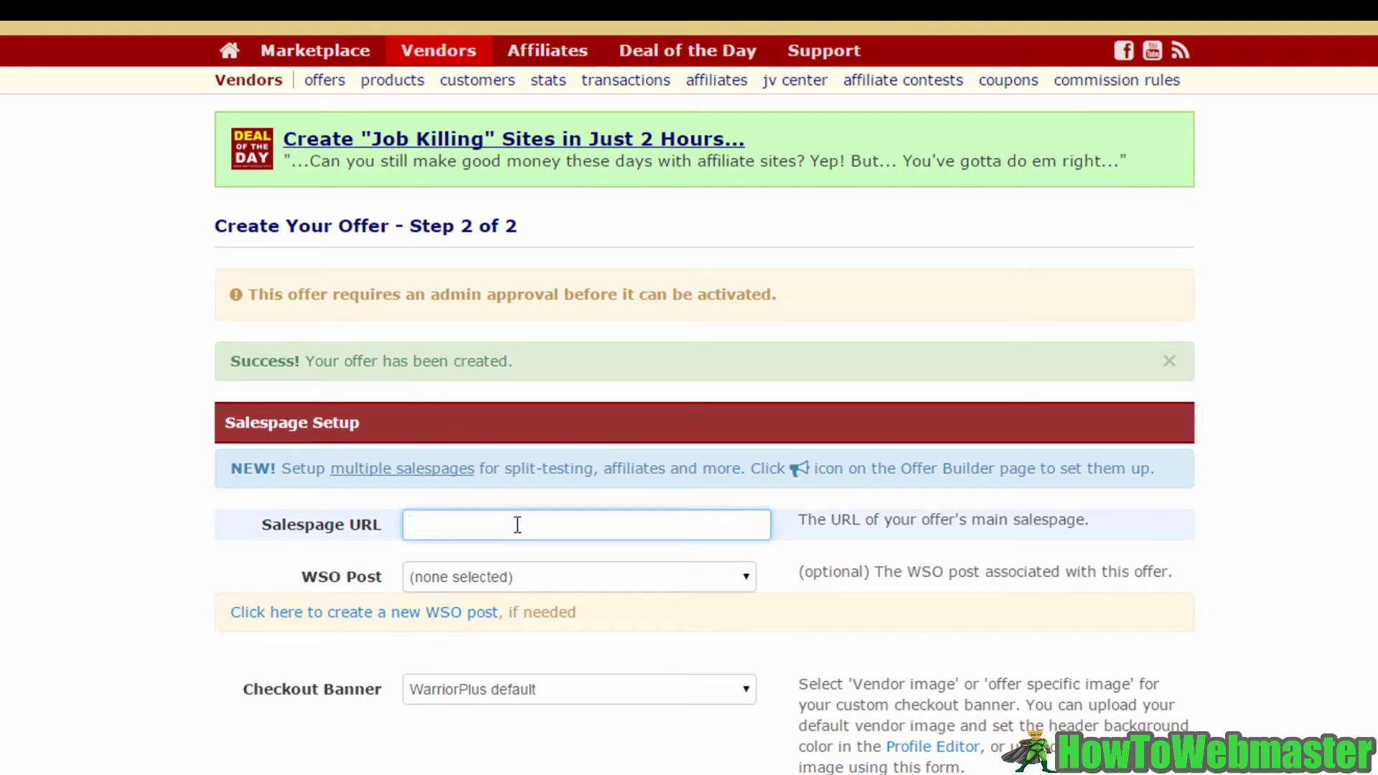
text(www)
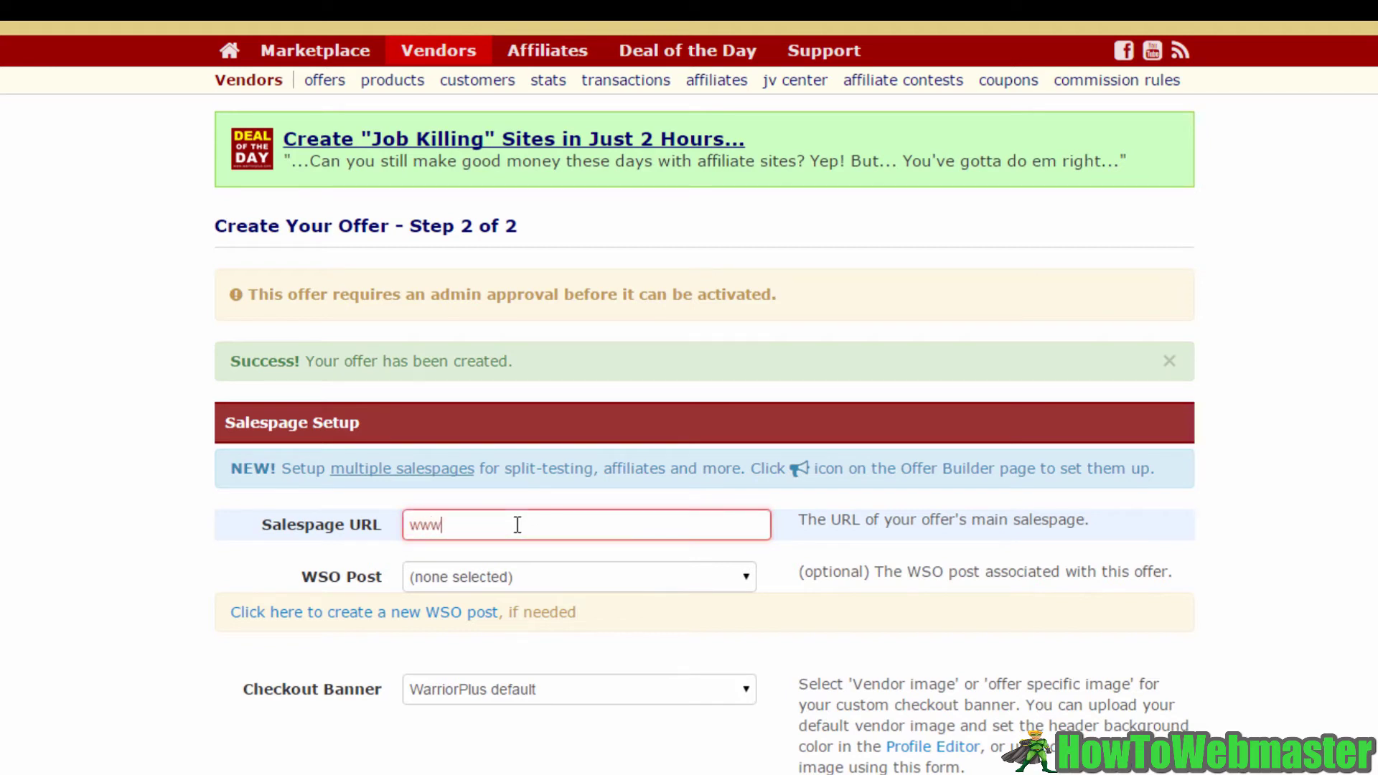
key(BackSpace)
key(BackSpace)
key(BackSpace)
text(http)
key(Down)
key(Return)
key(ctrl+a)
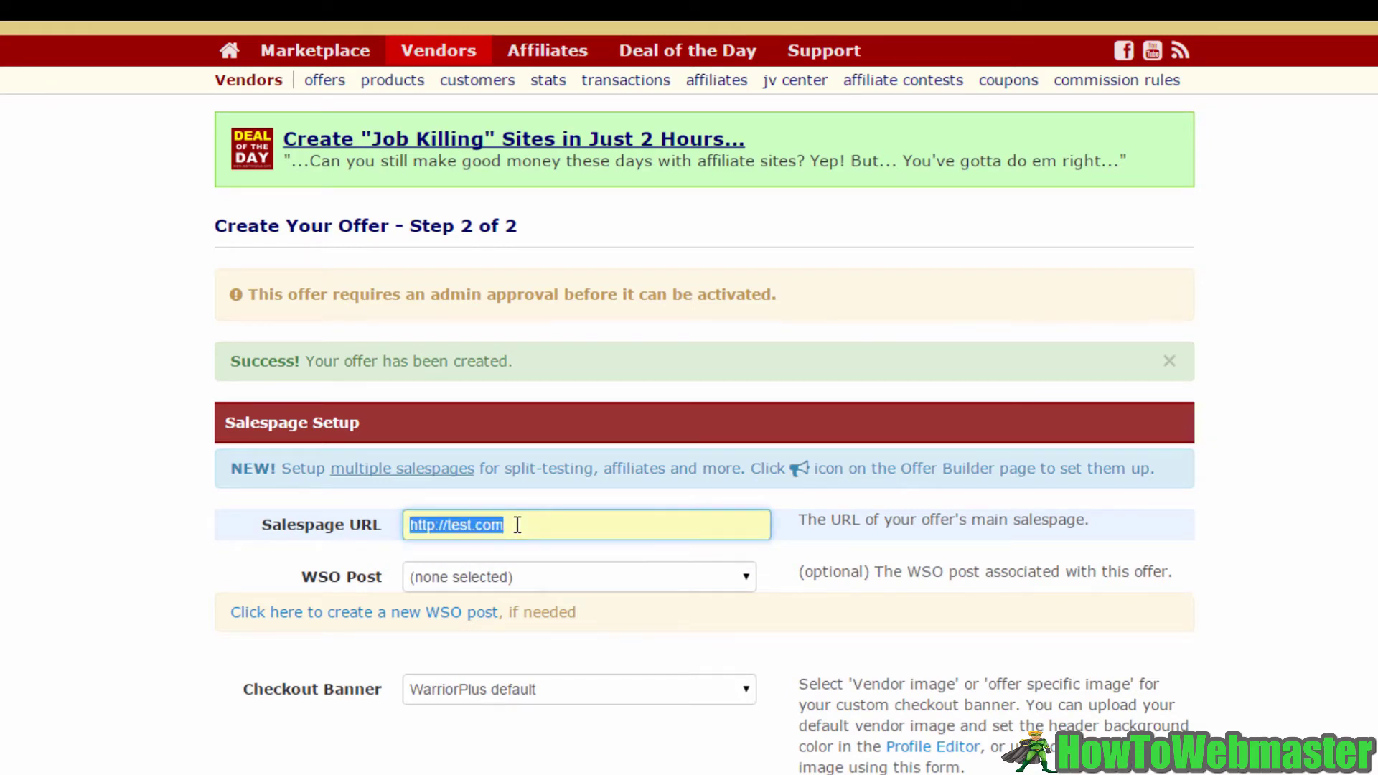
- Leave no WSO post and the default checkout banner, then create the offer
click(529, 584)
click(530, 585)
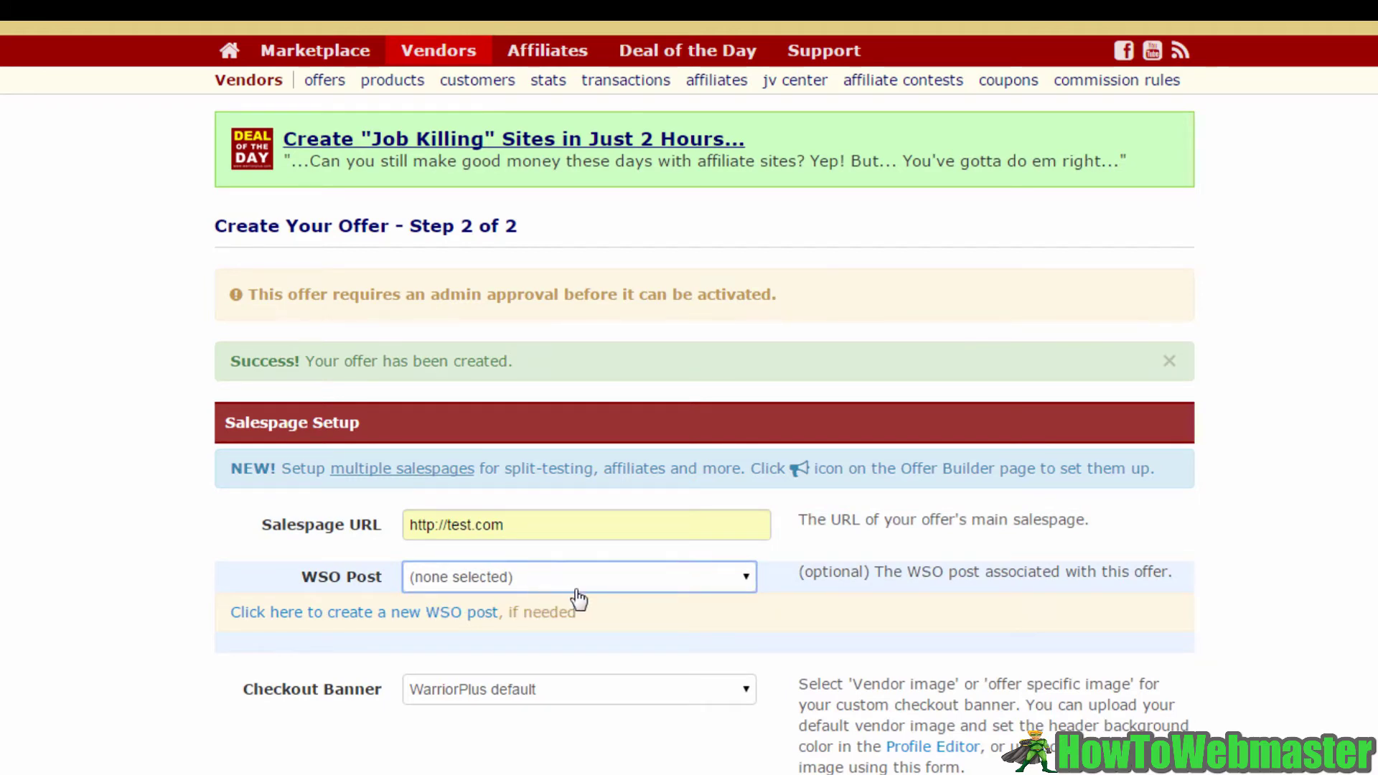
scroll(578, 599, down, 1)
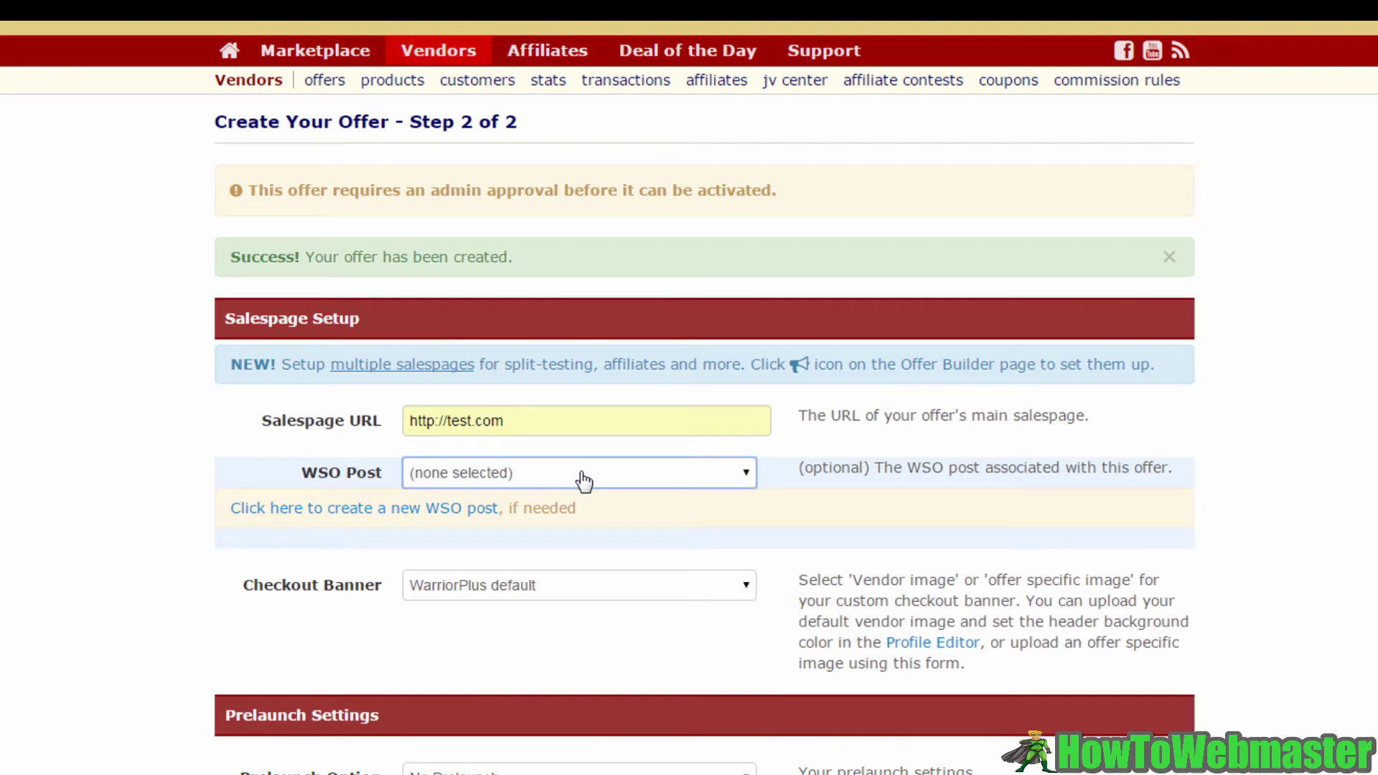
click(578, 591)
click(574, 592)
scroll(564, 594, down, 1)
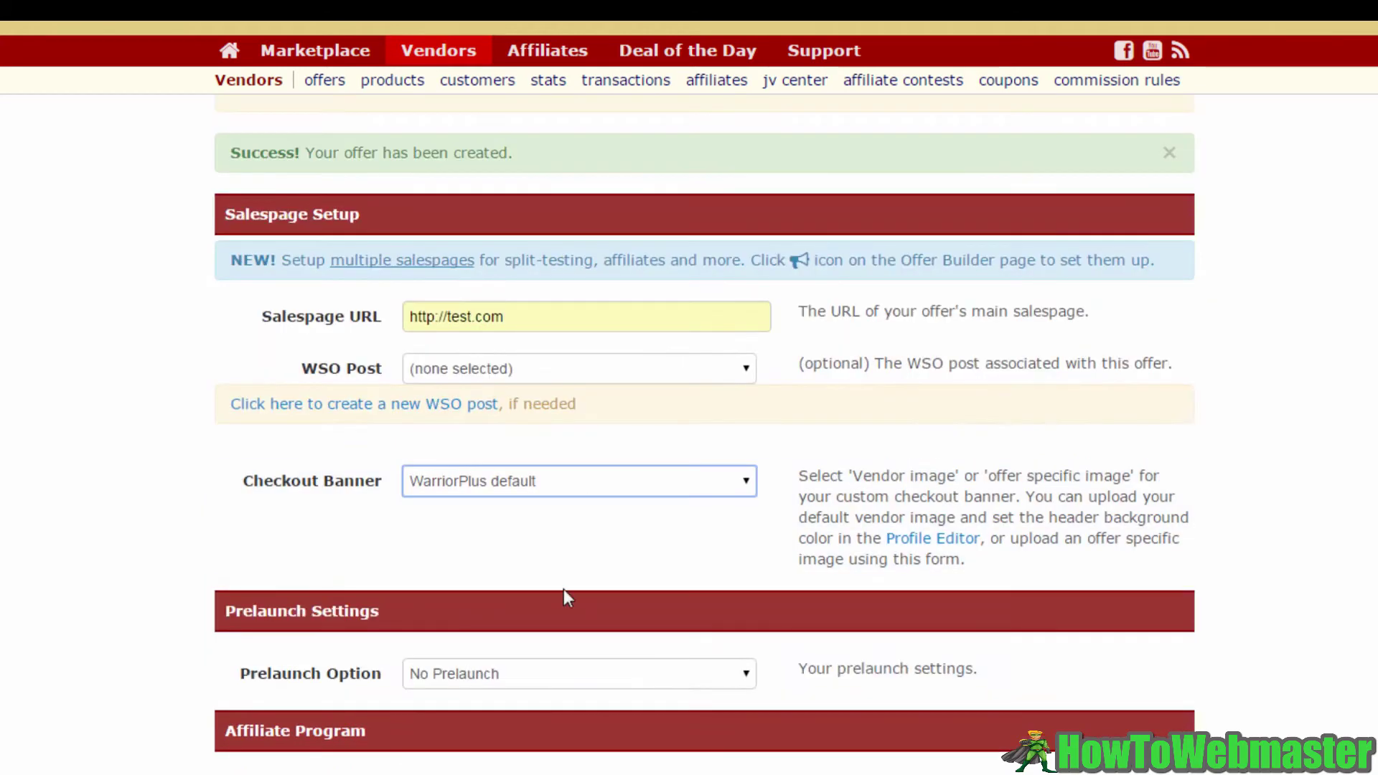
scroll(565, 594, down, 3)
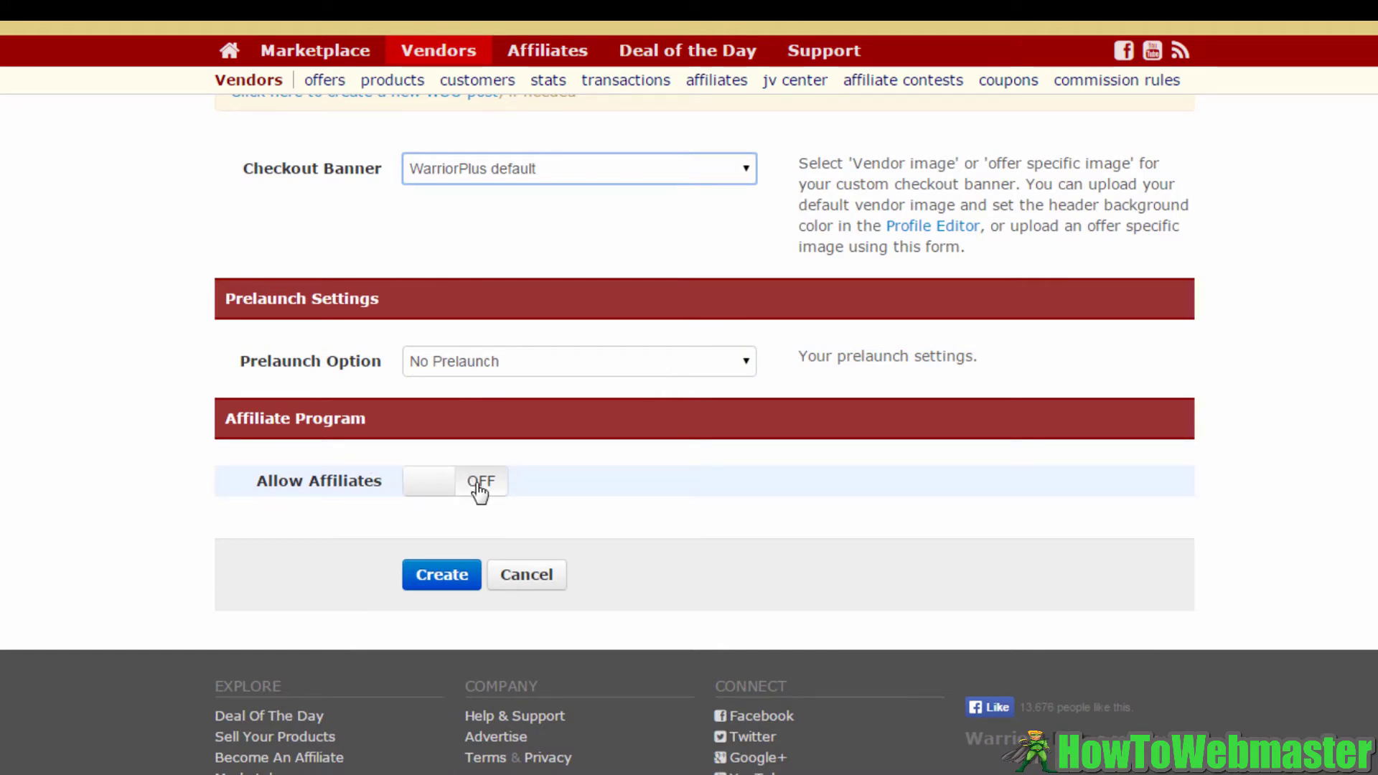
click(442, 580)
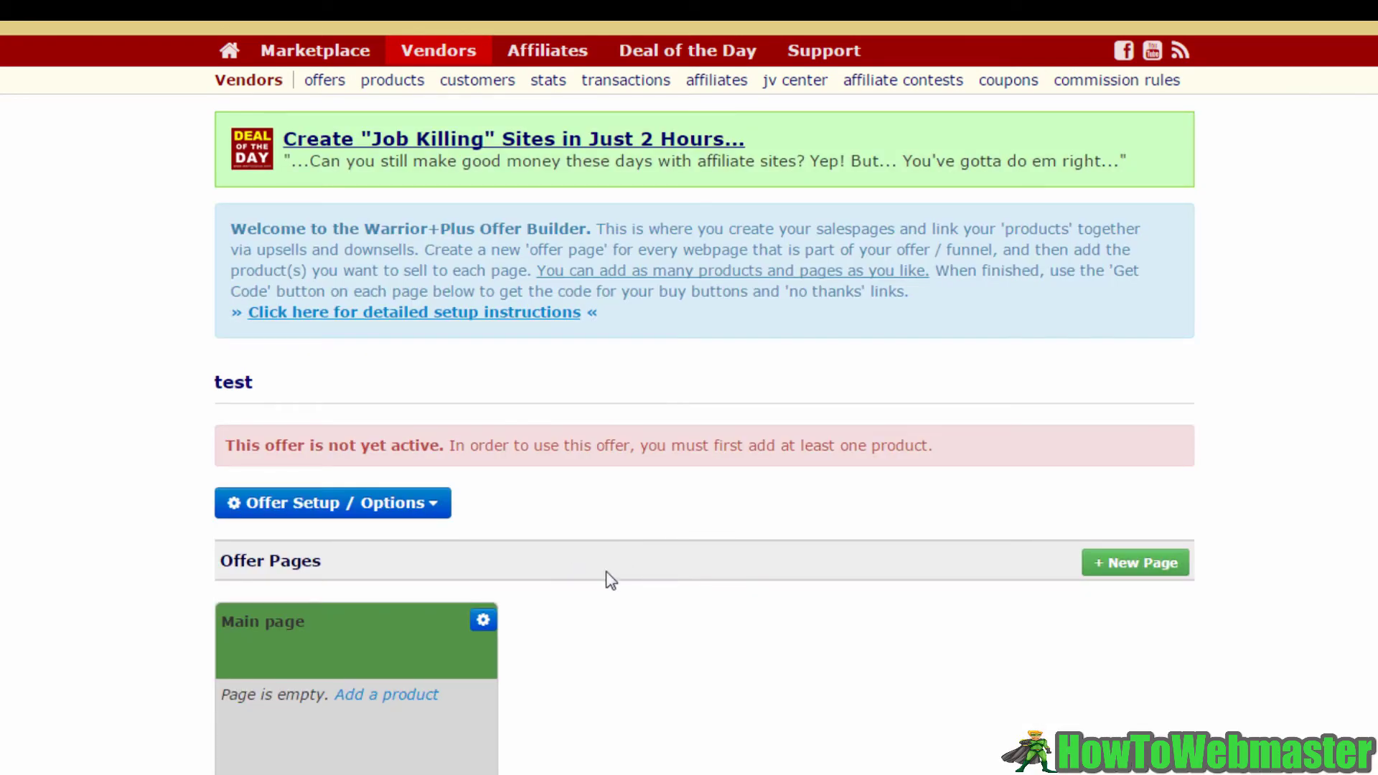
- Add the Test 1 product to the offer's Main page and save it
scroll(474, 492, down, 3)
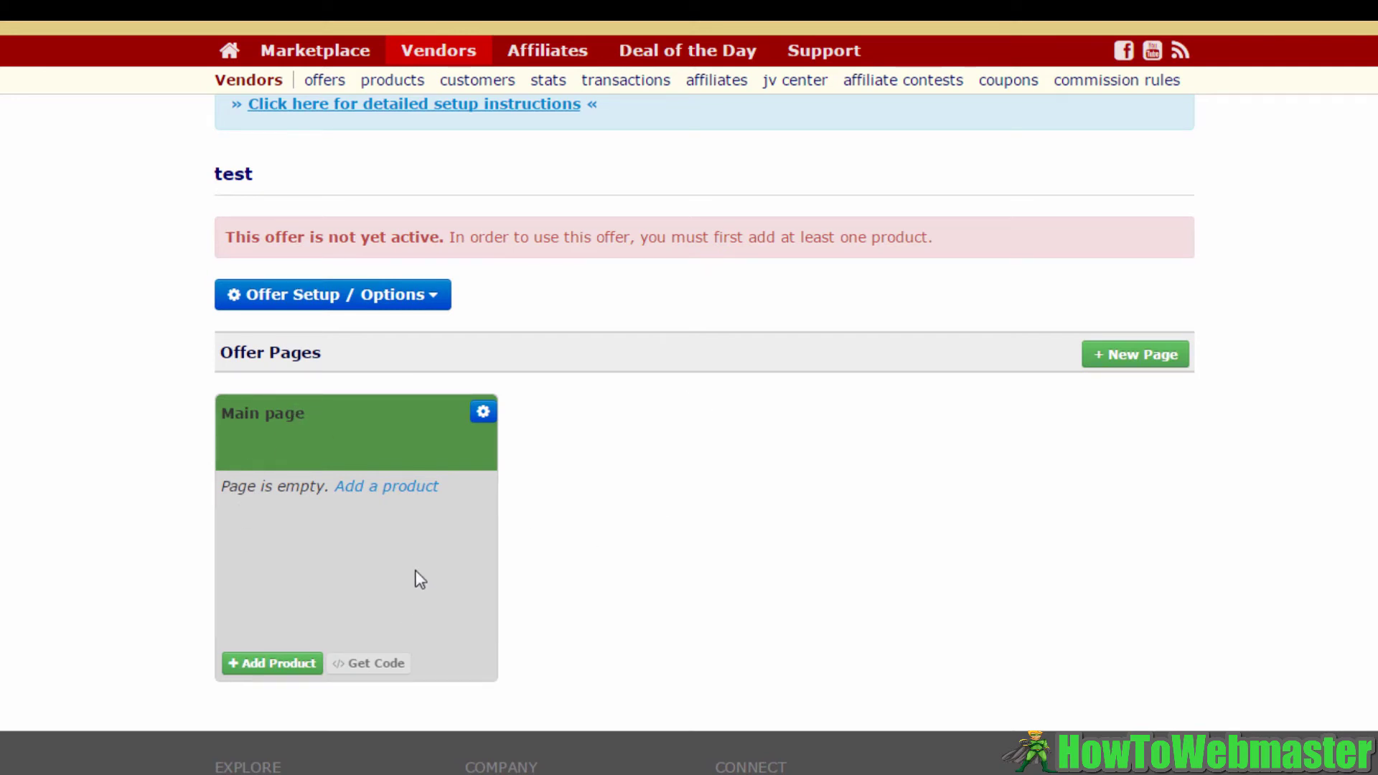
click(386, 492)
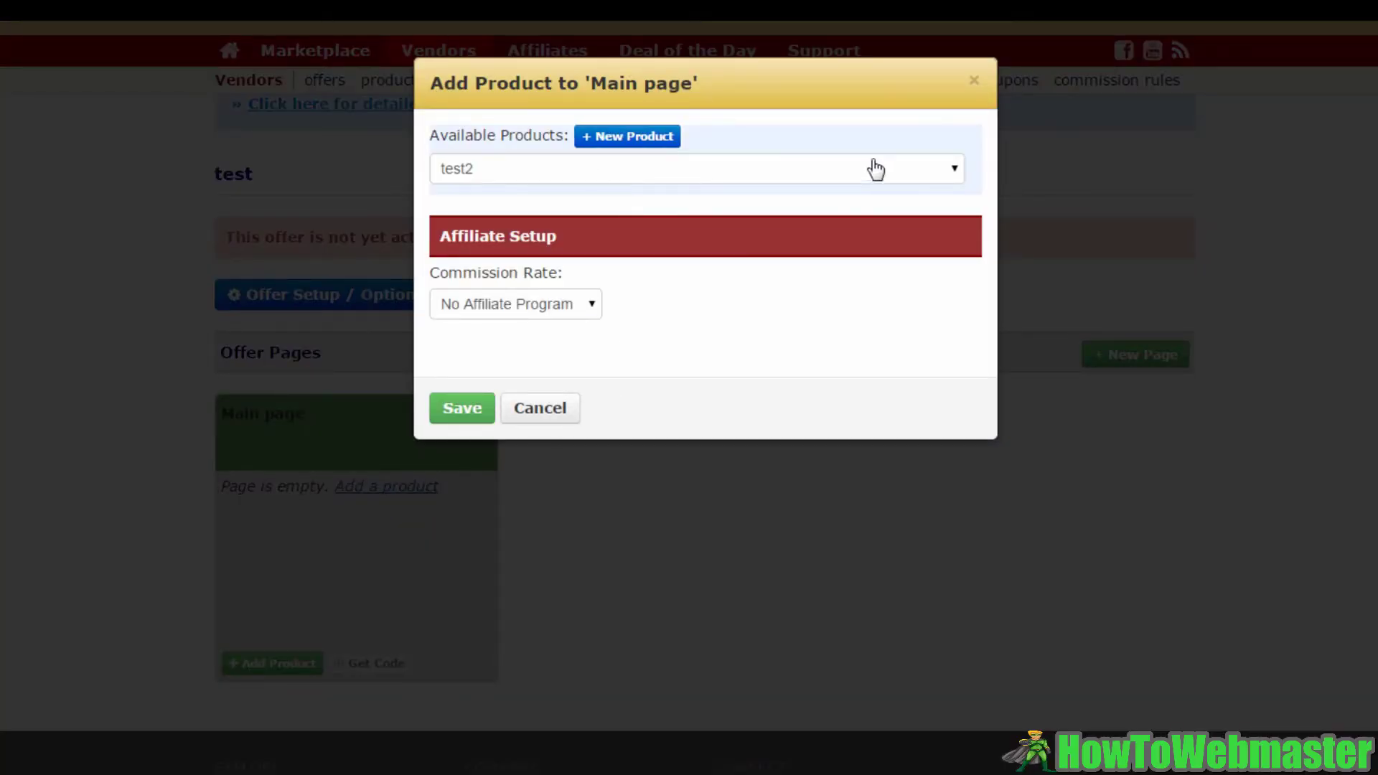
click(936, 176)
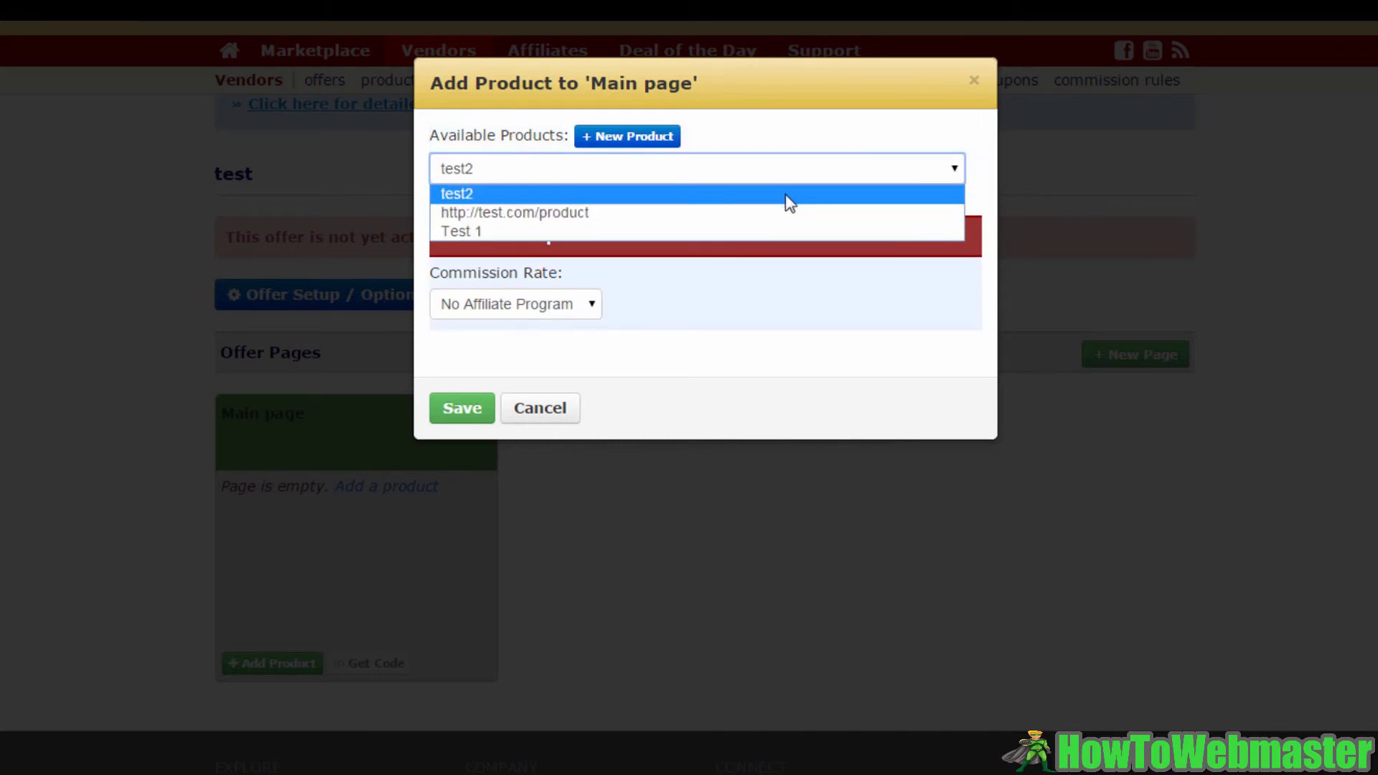
click(732, 231)
click(483, 416)
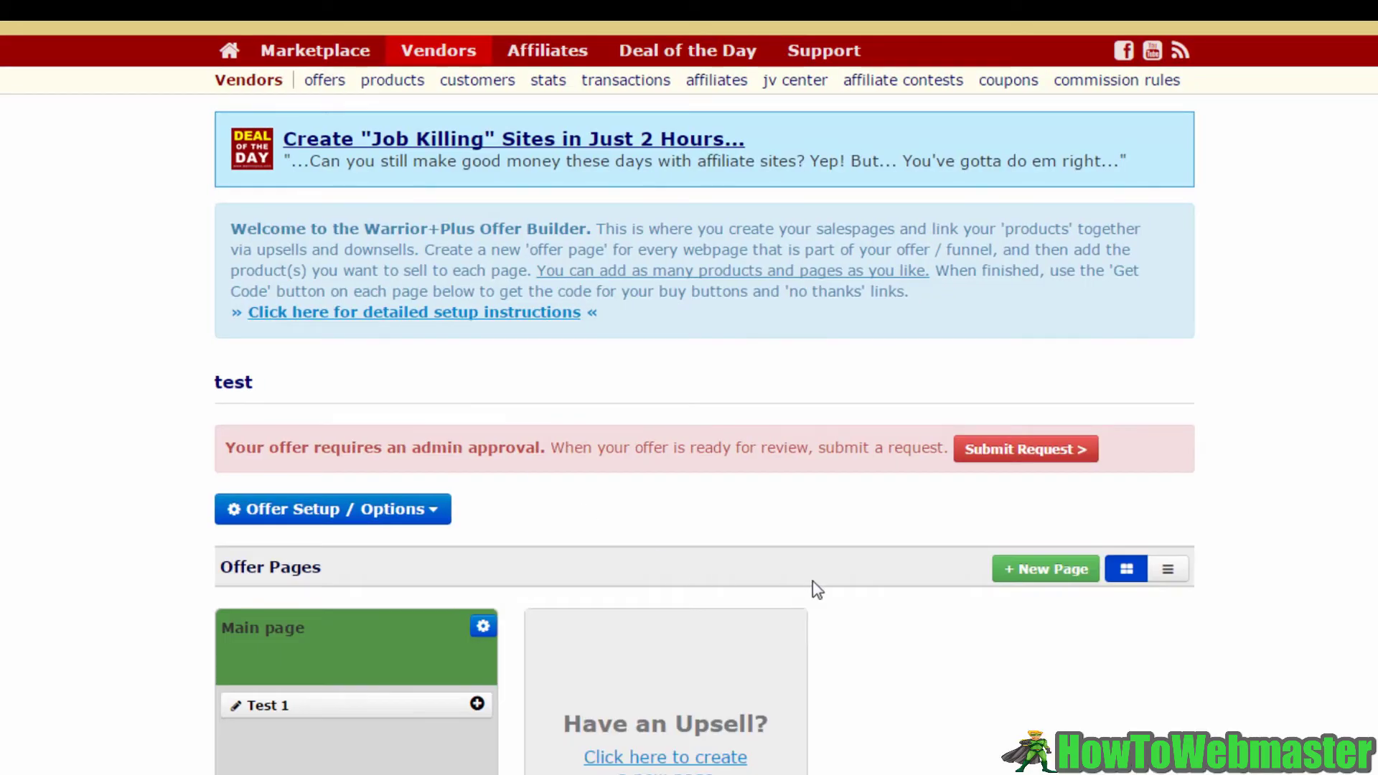
scroll(605, 432, down, 1)
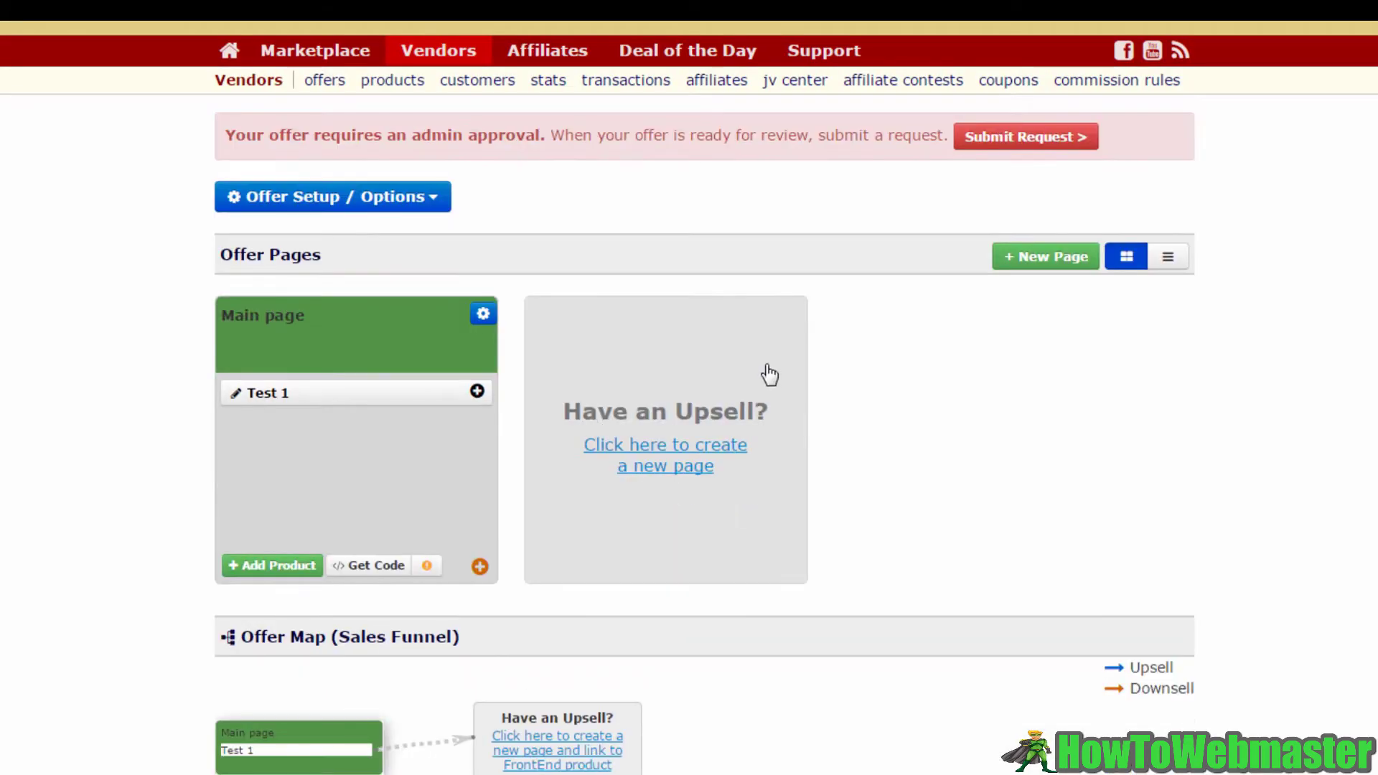
scroll(767, 569, down, 1)
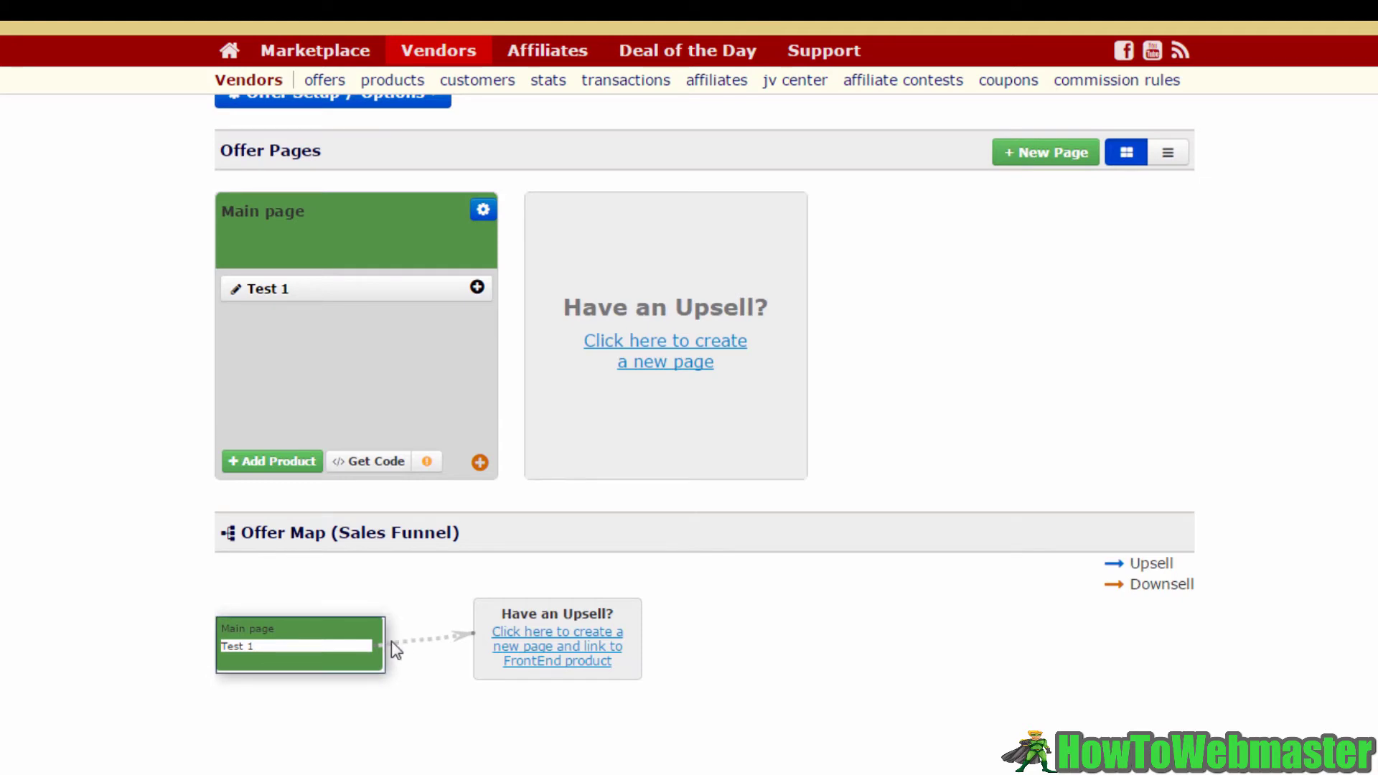
scroll(743, 506, up, 2)
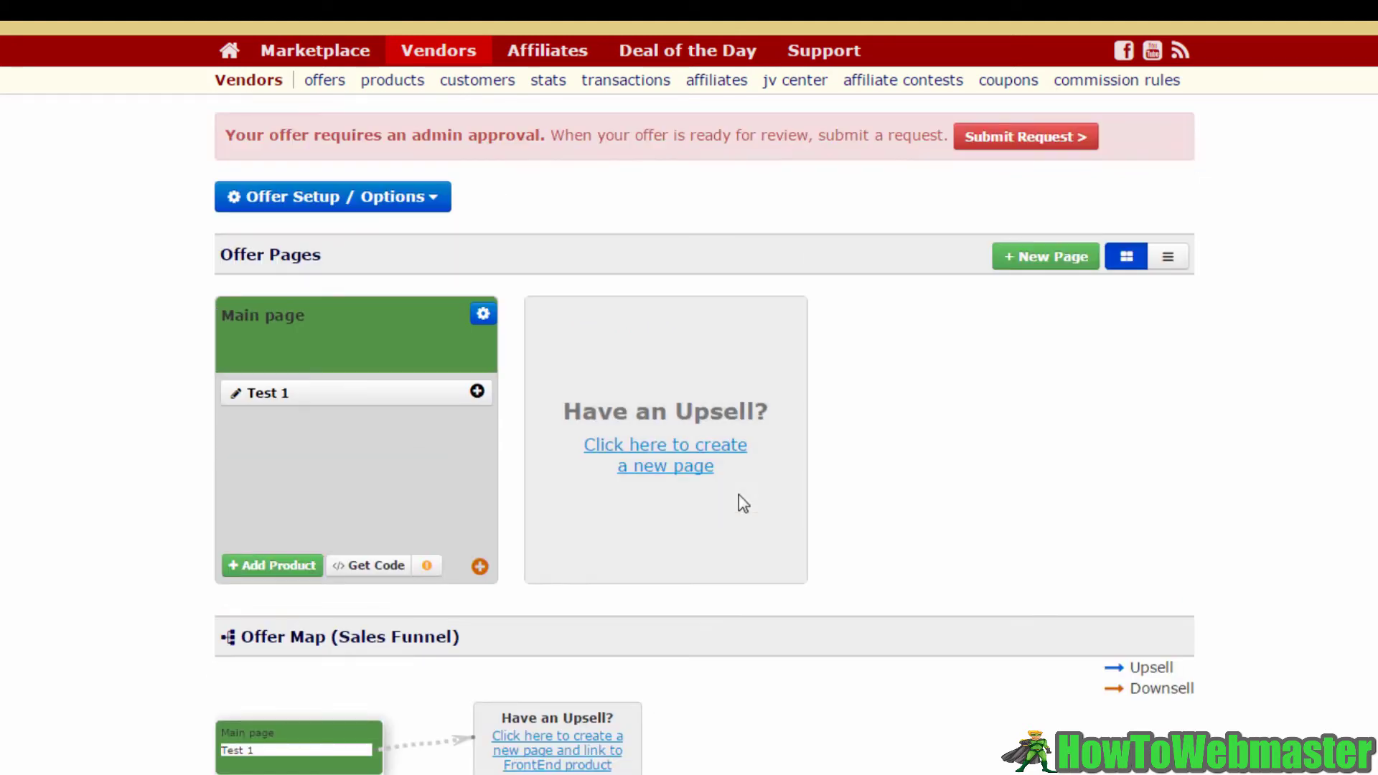
click(676, 455)
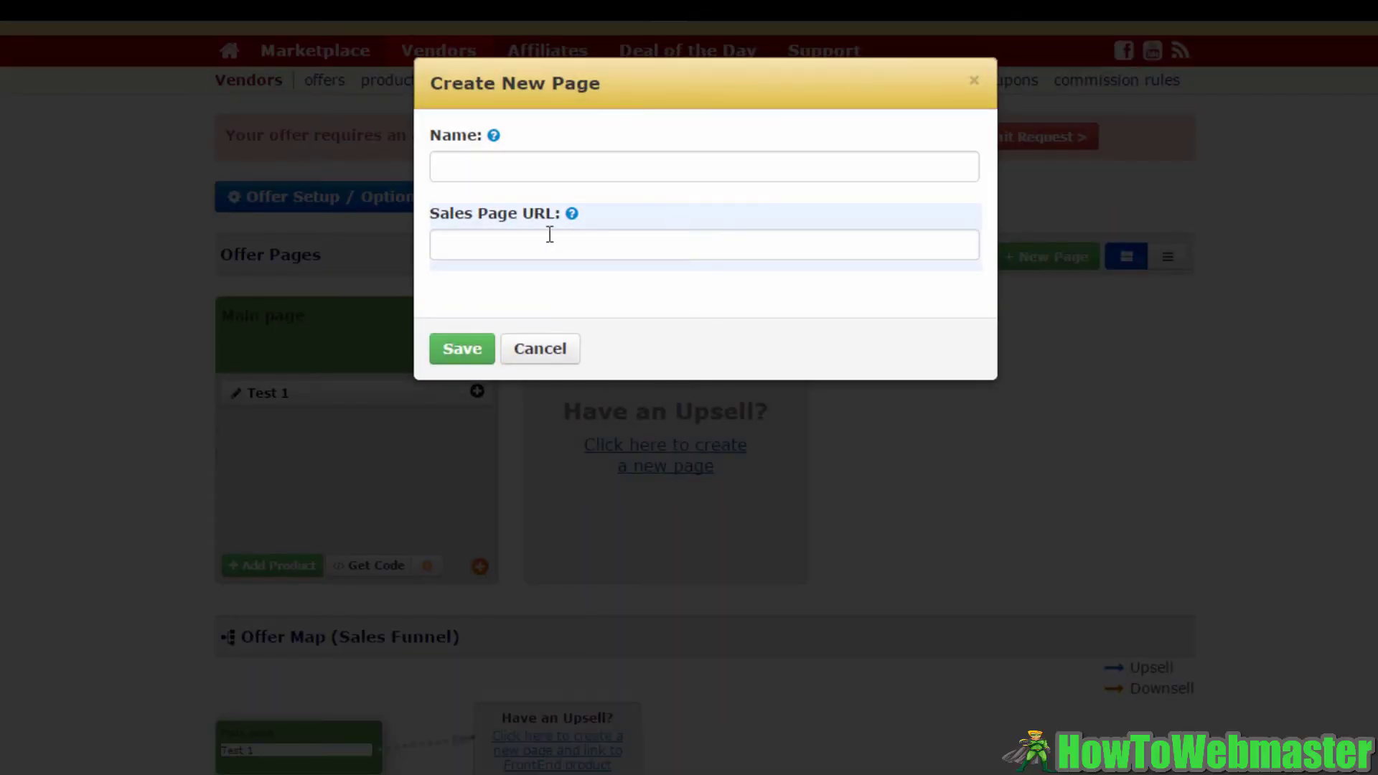
click(538, 174)
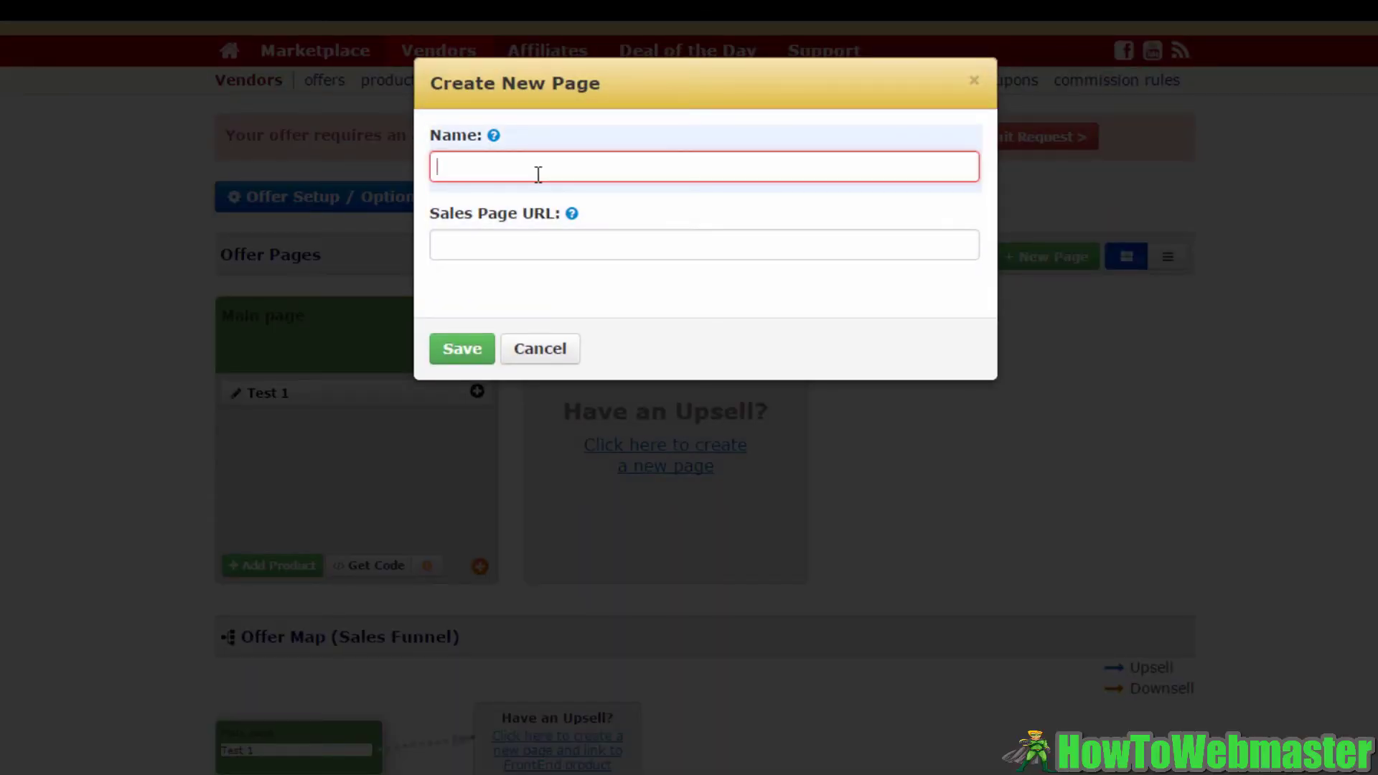
text(Upsell 1)
click(555, 233)
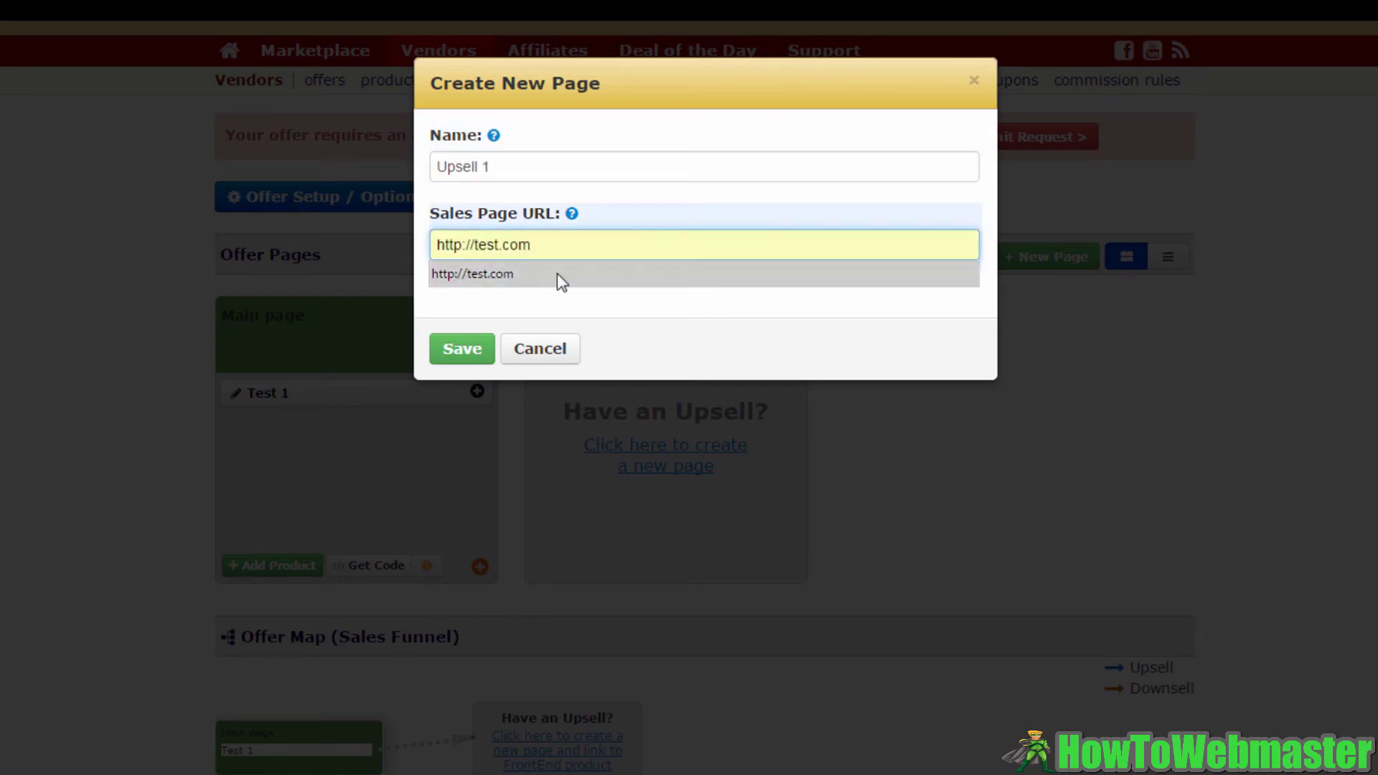
click(557, 279)
click(462, 348)
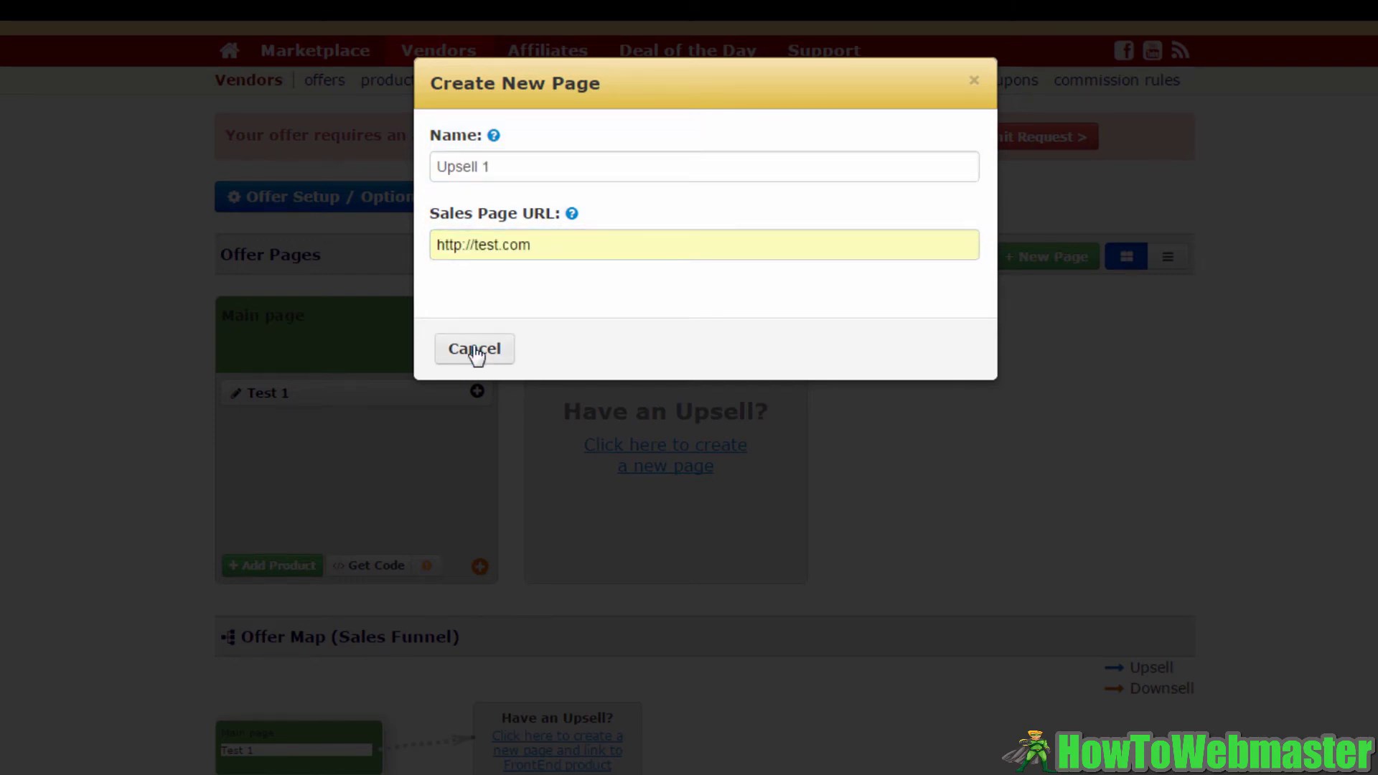
scroll(741, 495, down, 1)
scroll(746, 530, up, 1)
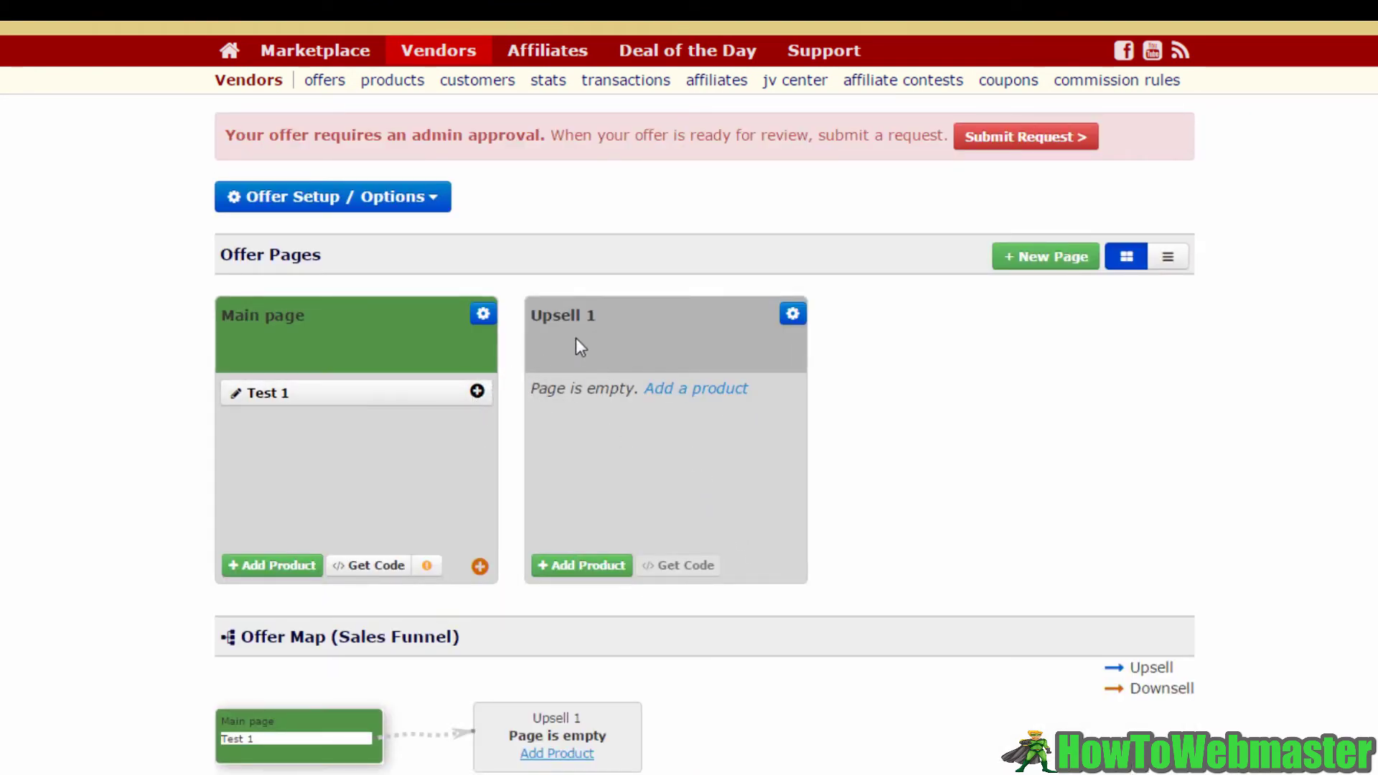
- Set Upsell 1 as the upsell page for the Test 1 product
click(477, 392)
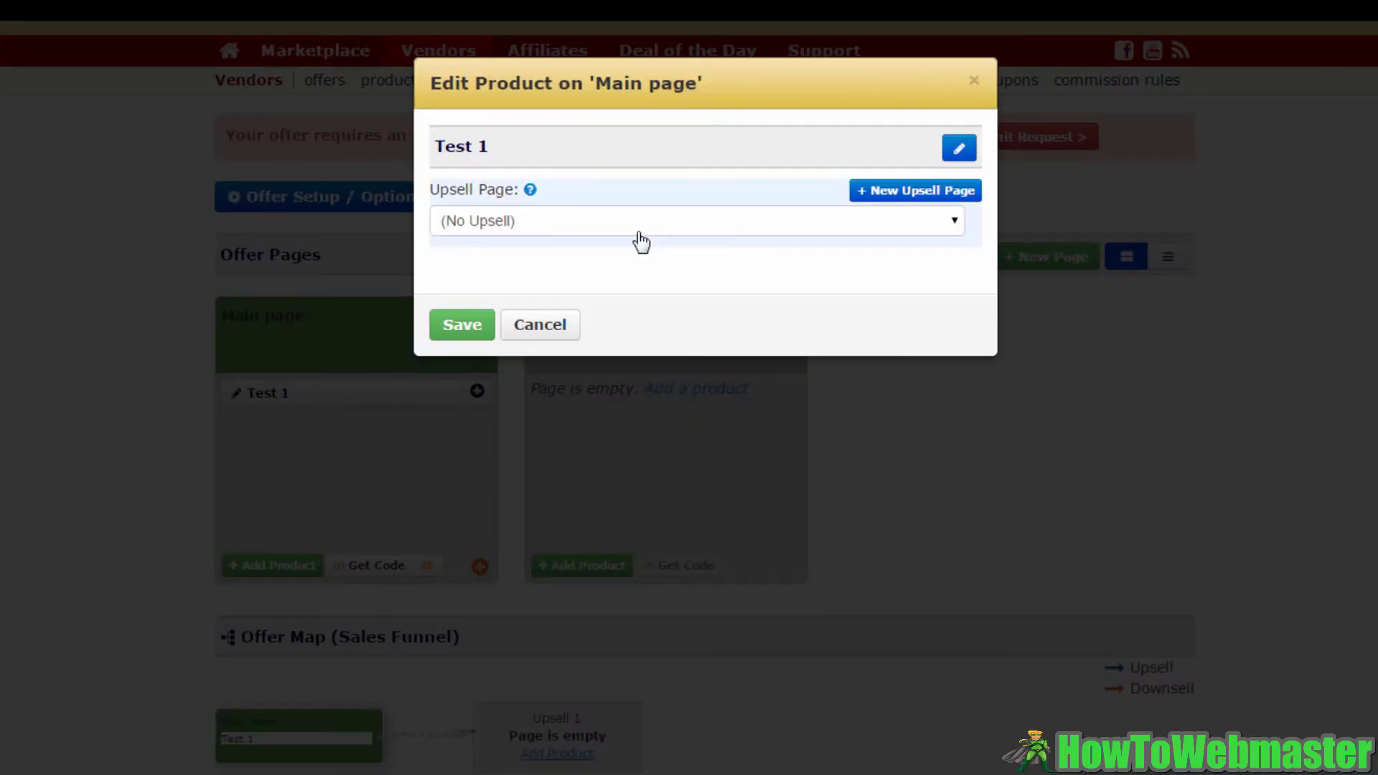
click(905, 229)
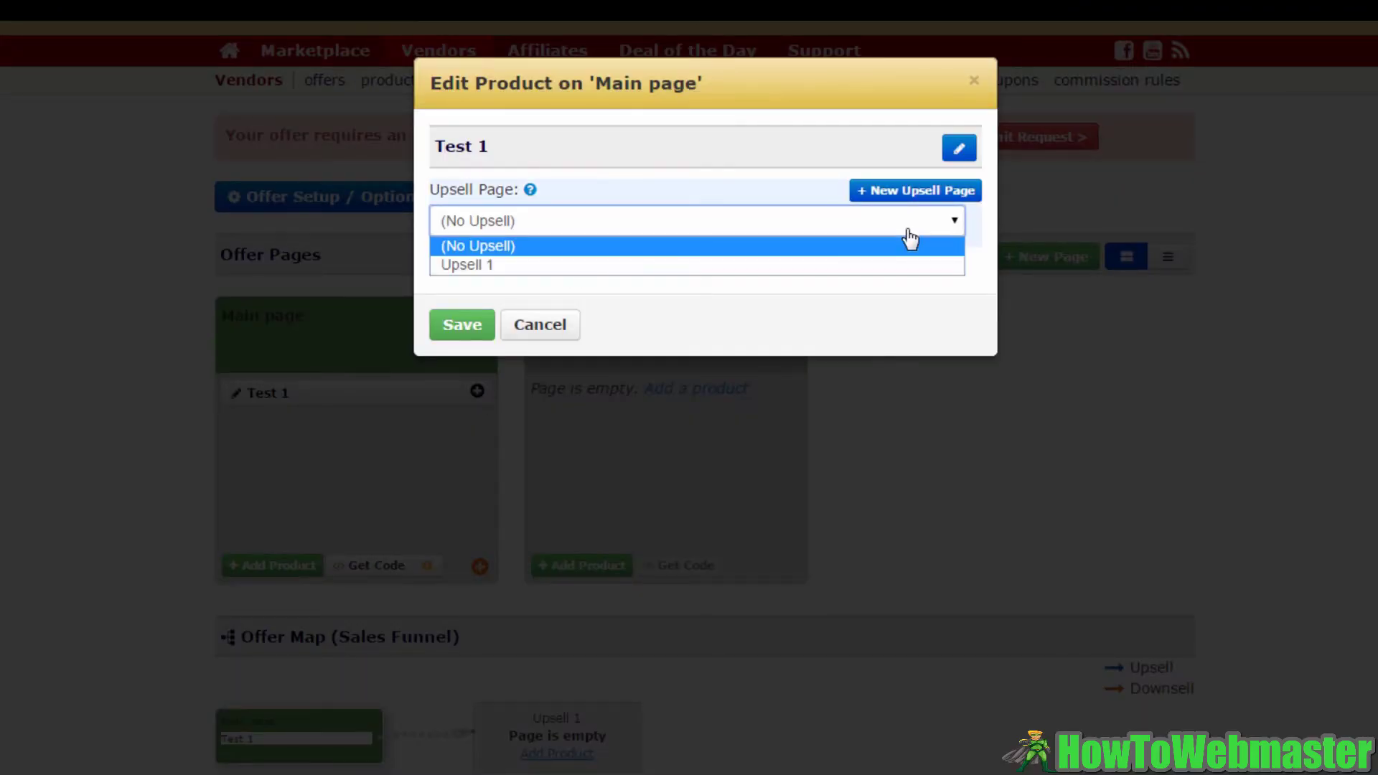
click(789, 267)
click(471, 329)
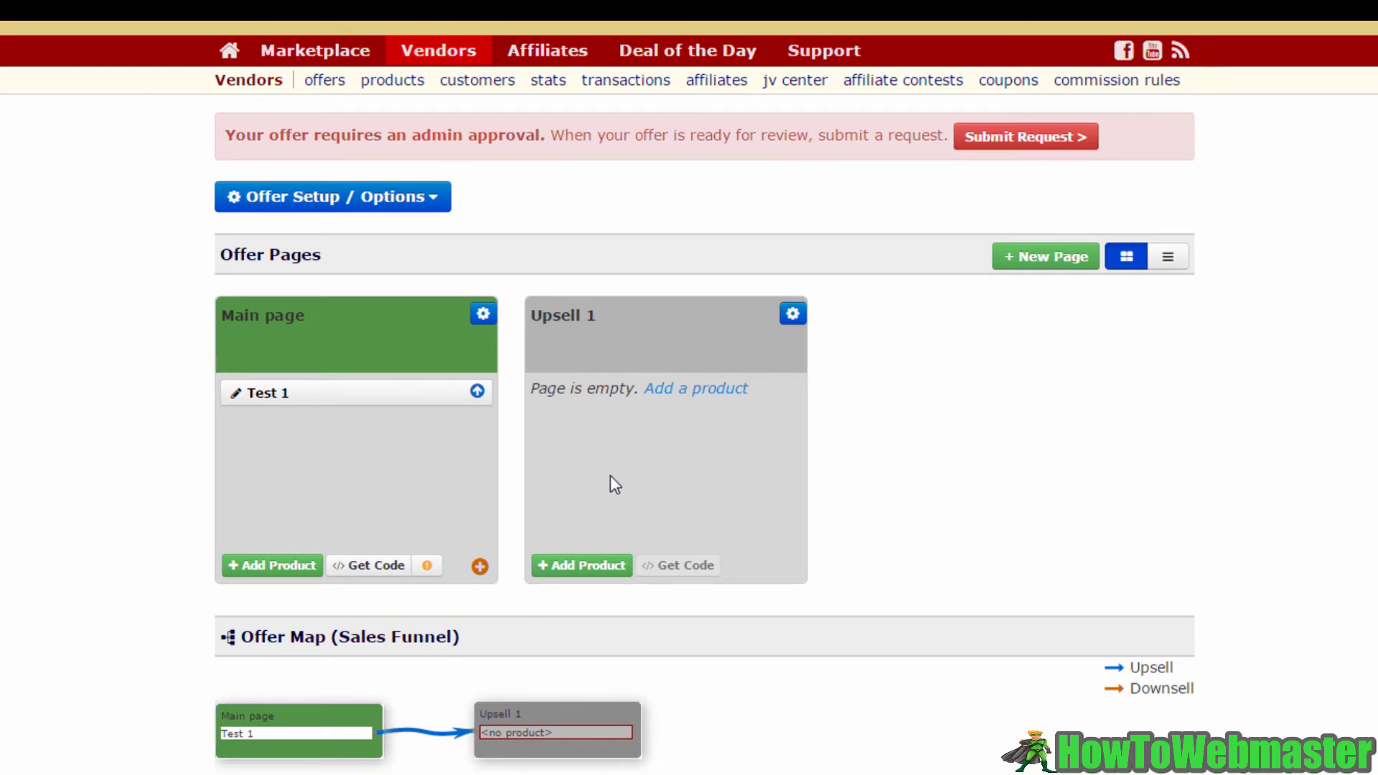
scroll(610, 475, down, 2)
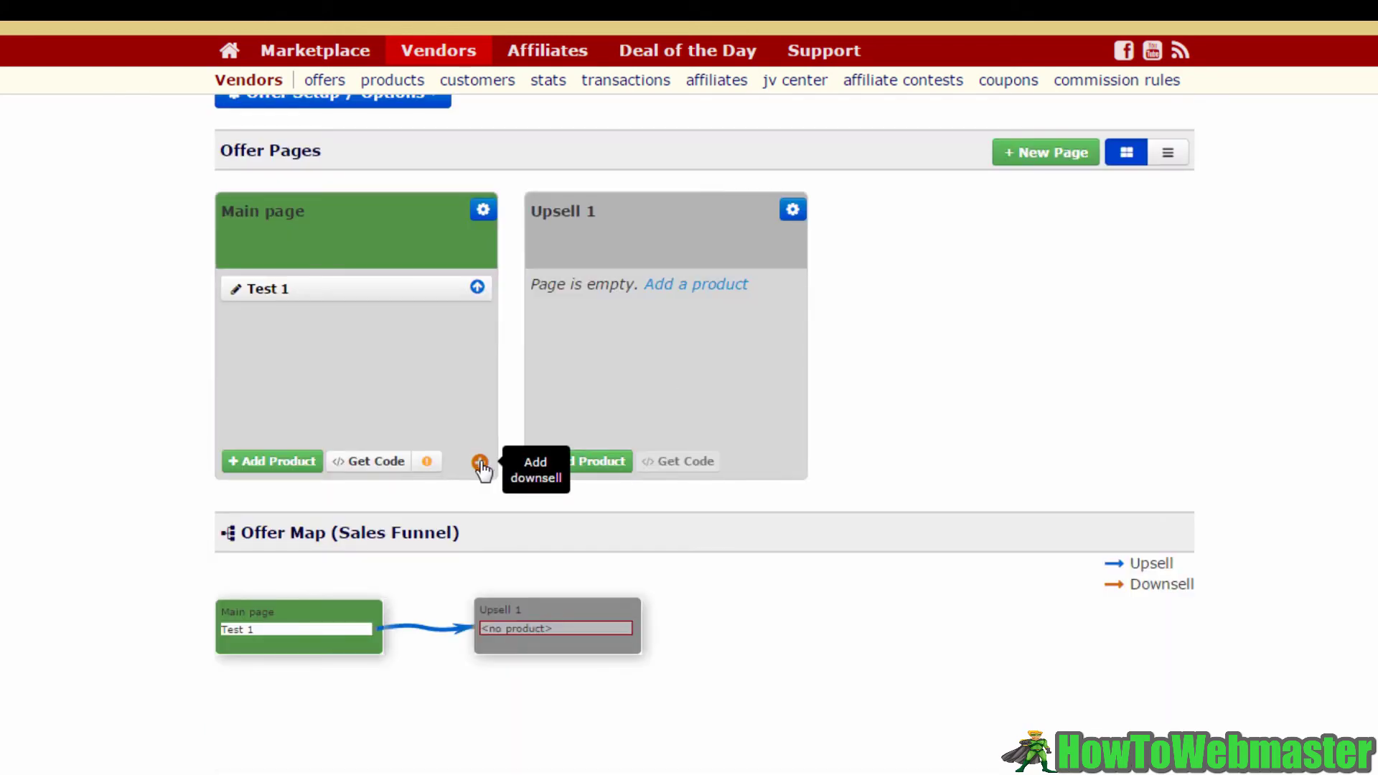
click(480, 462)
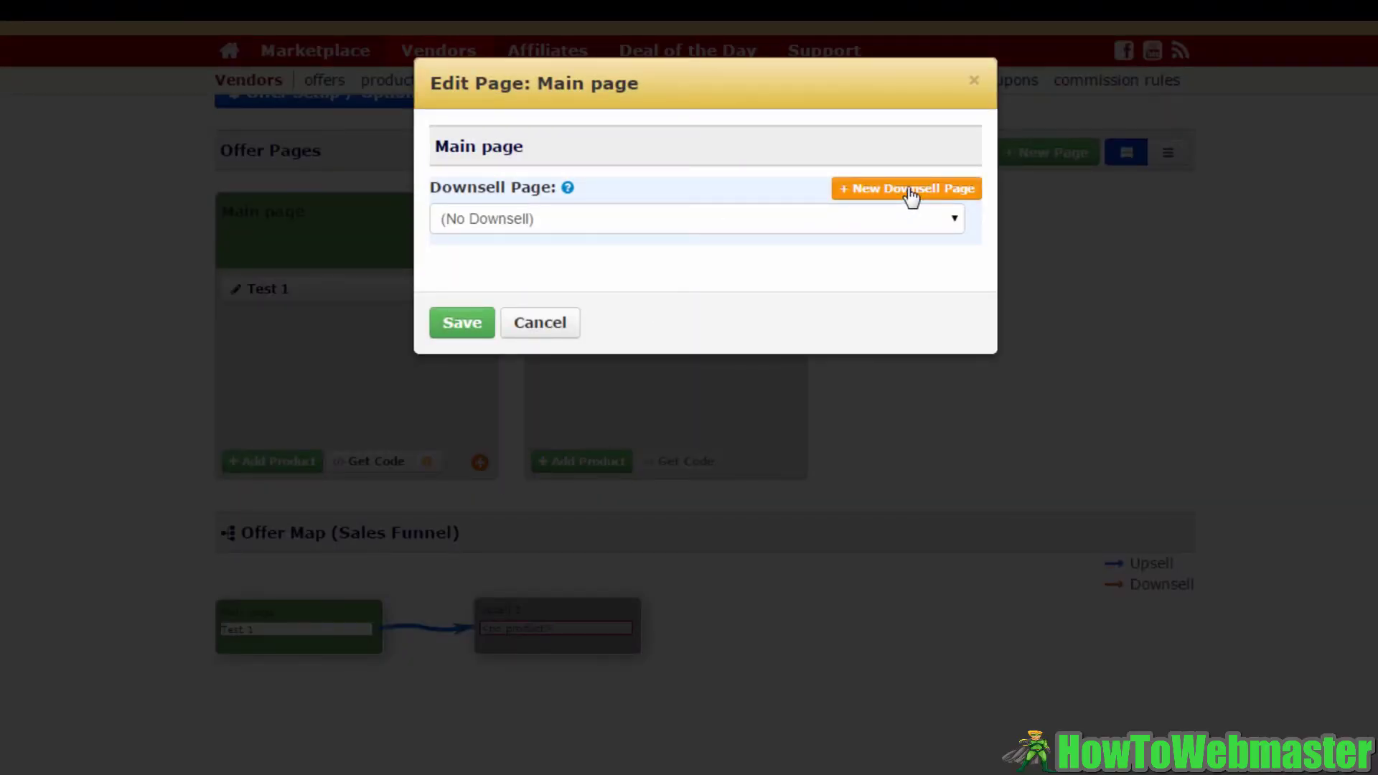
click(910, 191)
click(822, 167)
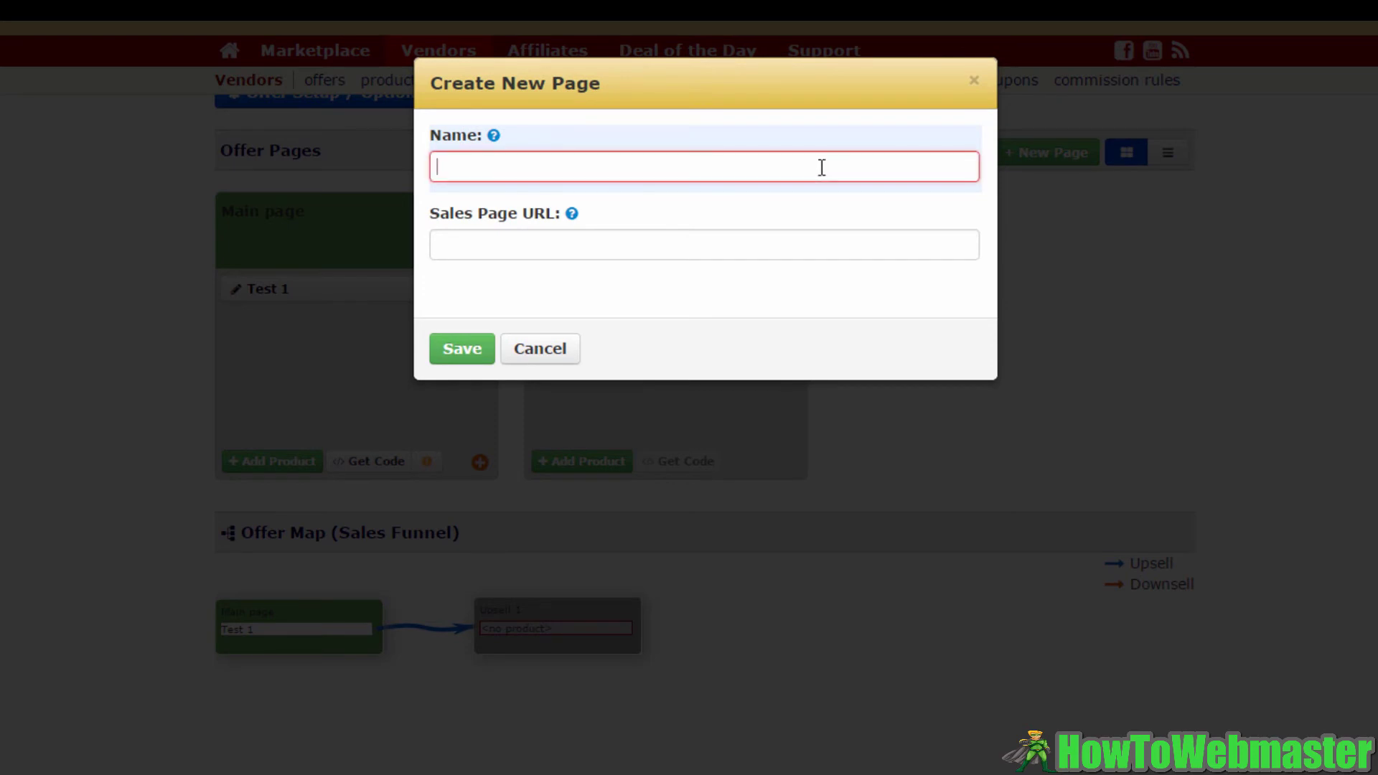
text(Downsell 1)
click(763, 231)
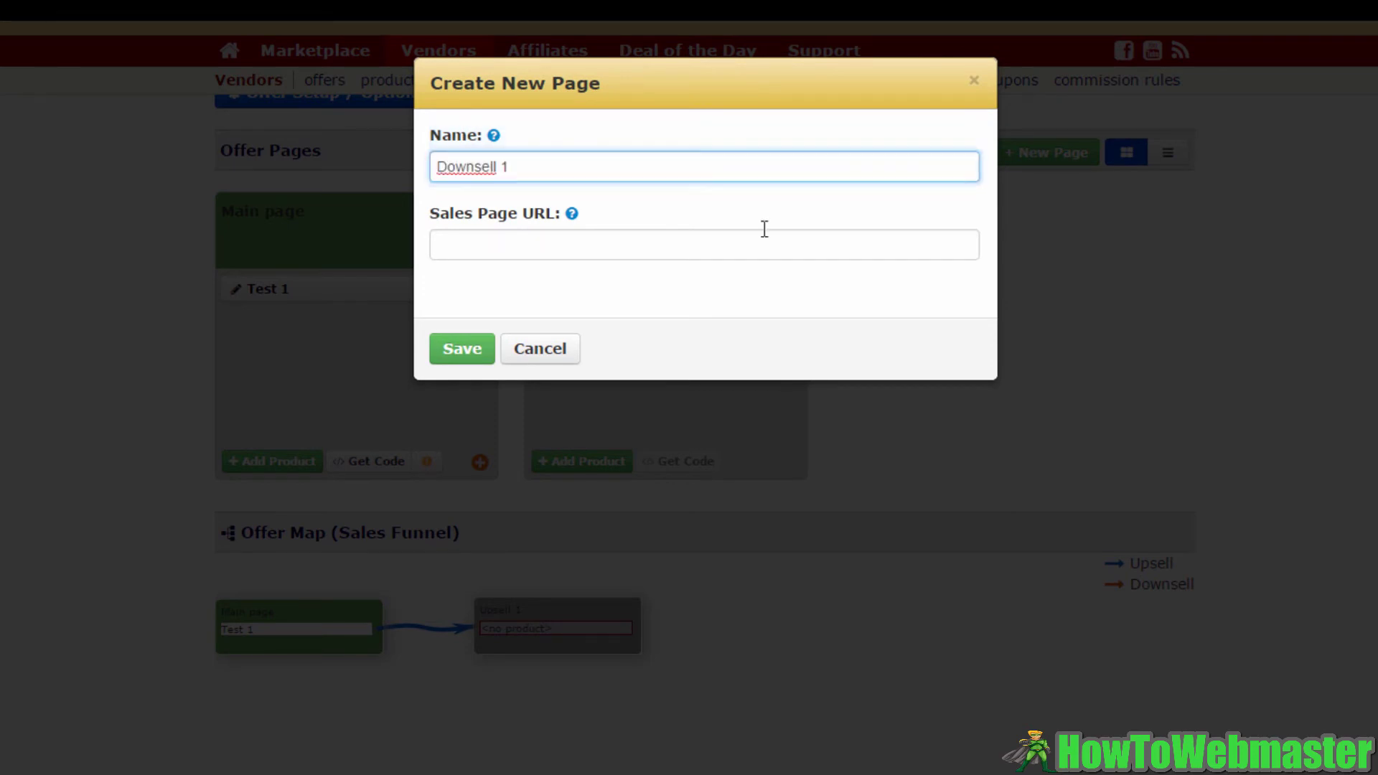
text(http://test.com)
click(461, 348)
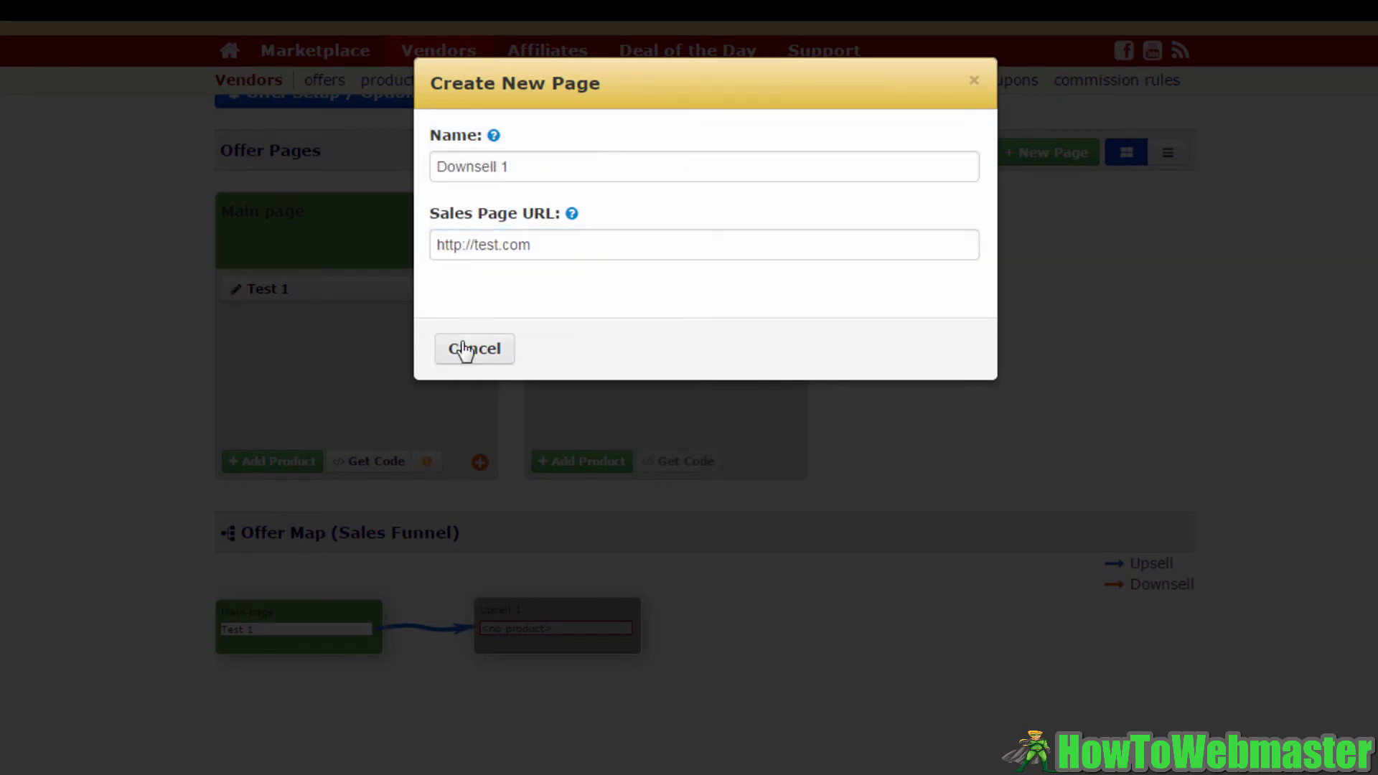
scroll(566, 546, down, 10)
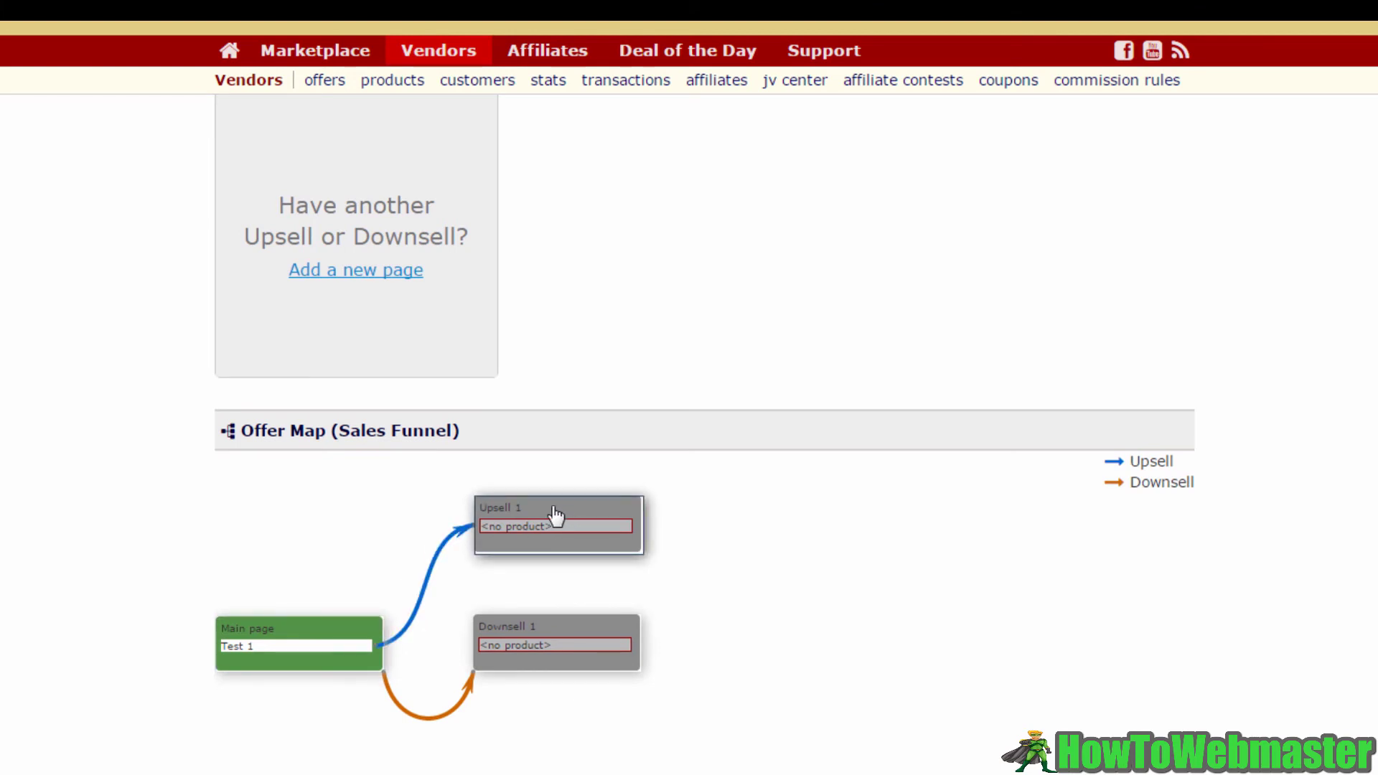
scroll(863, 483, up, 6)
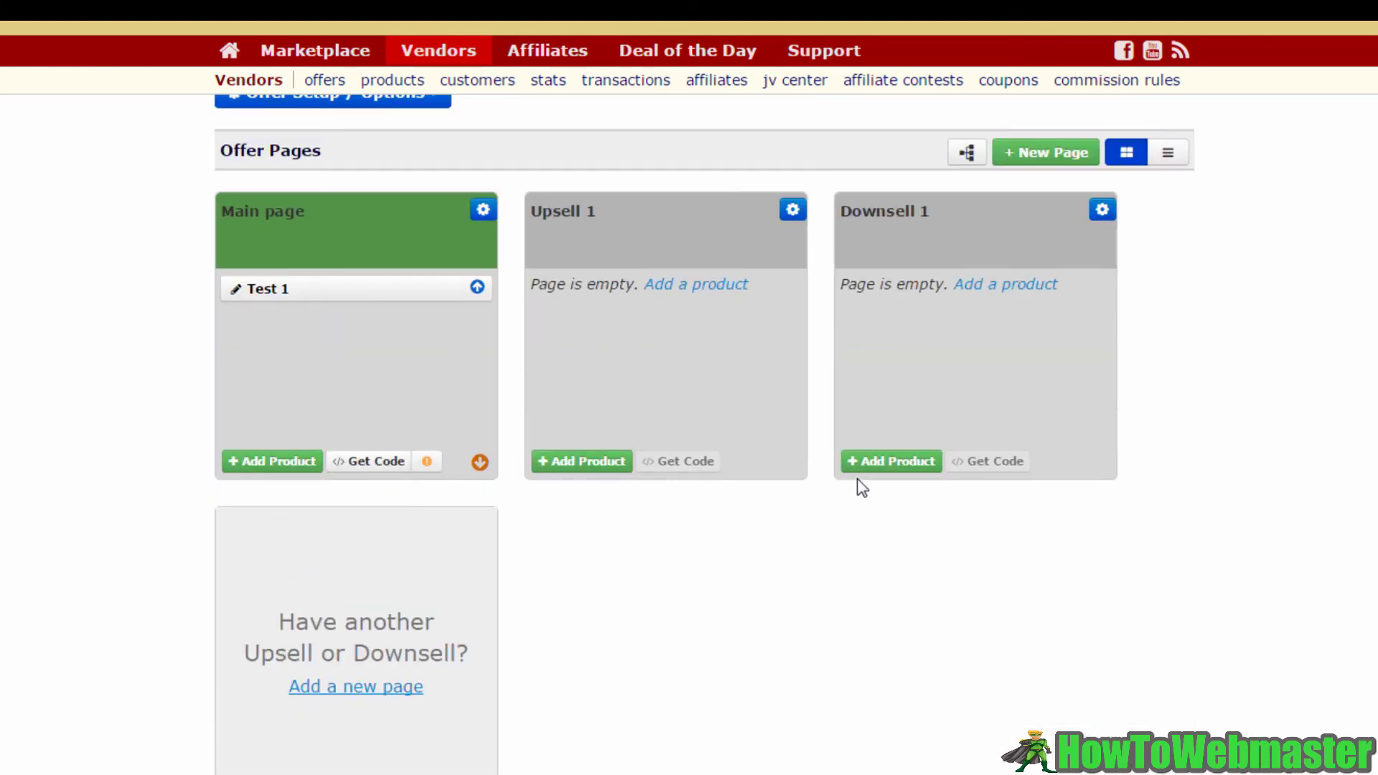
click(715, 290)
click(849, 168)
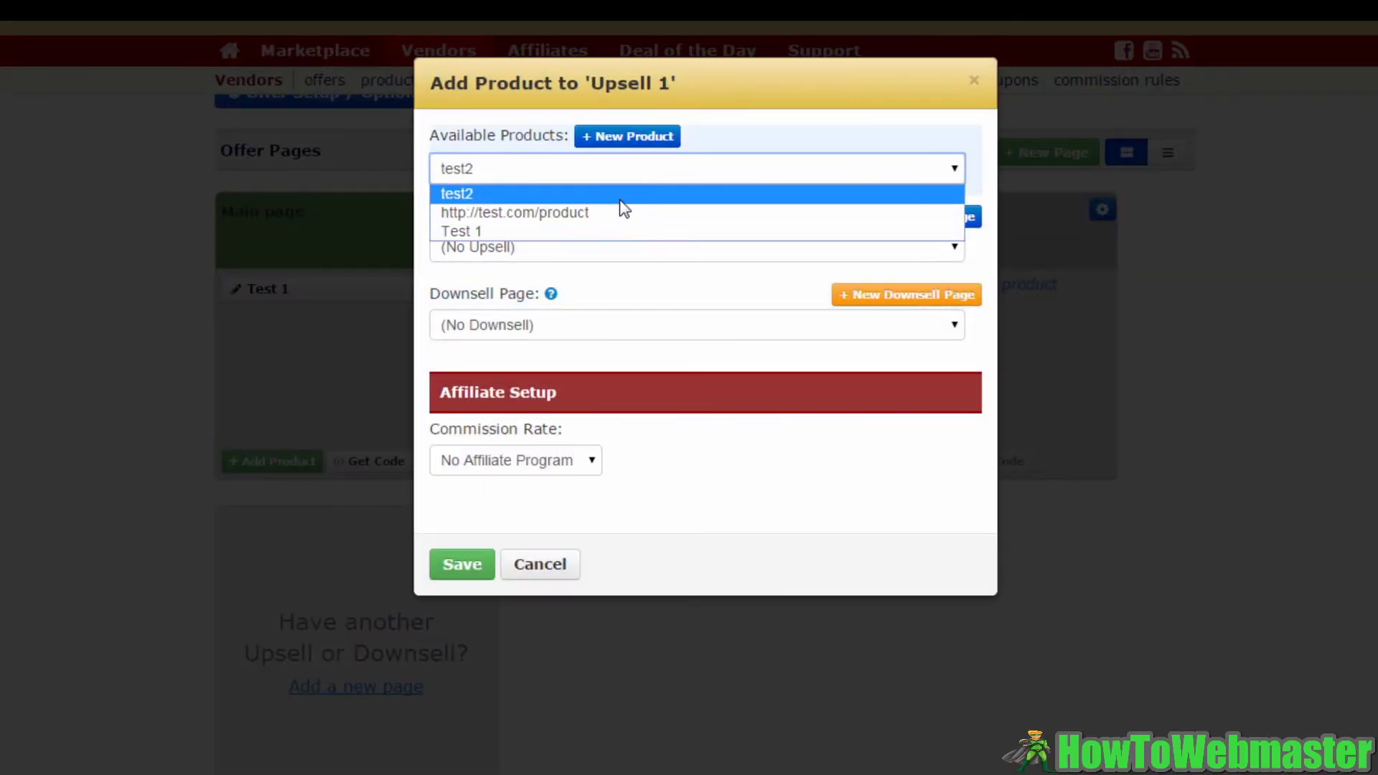
click(630, 210)
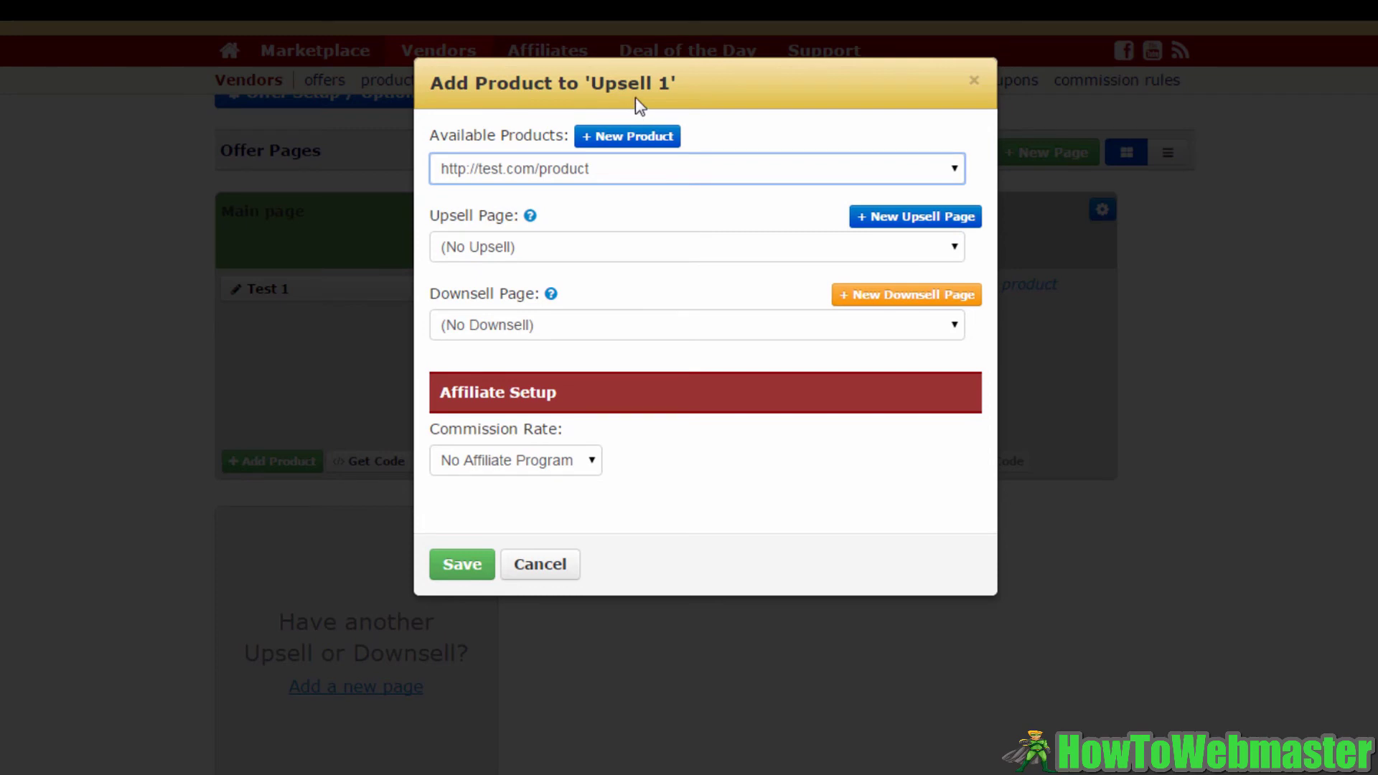
click(947, 218)
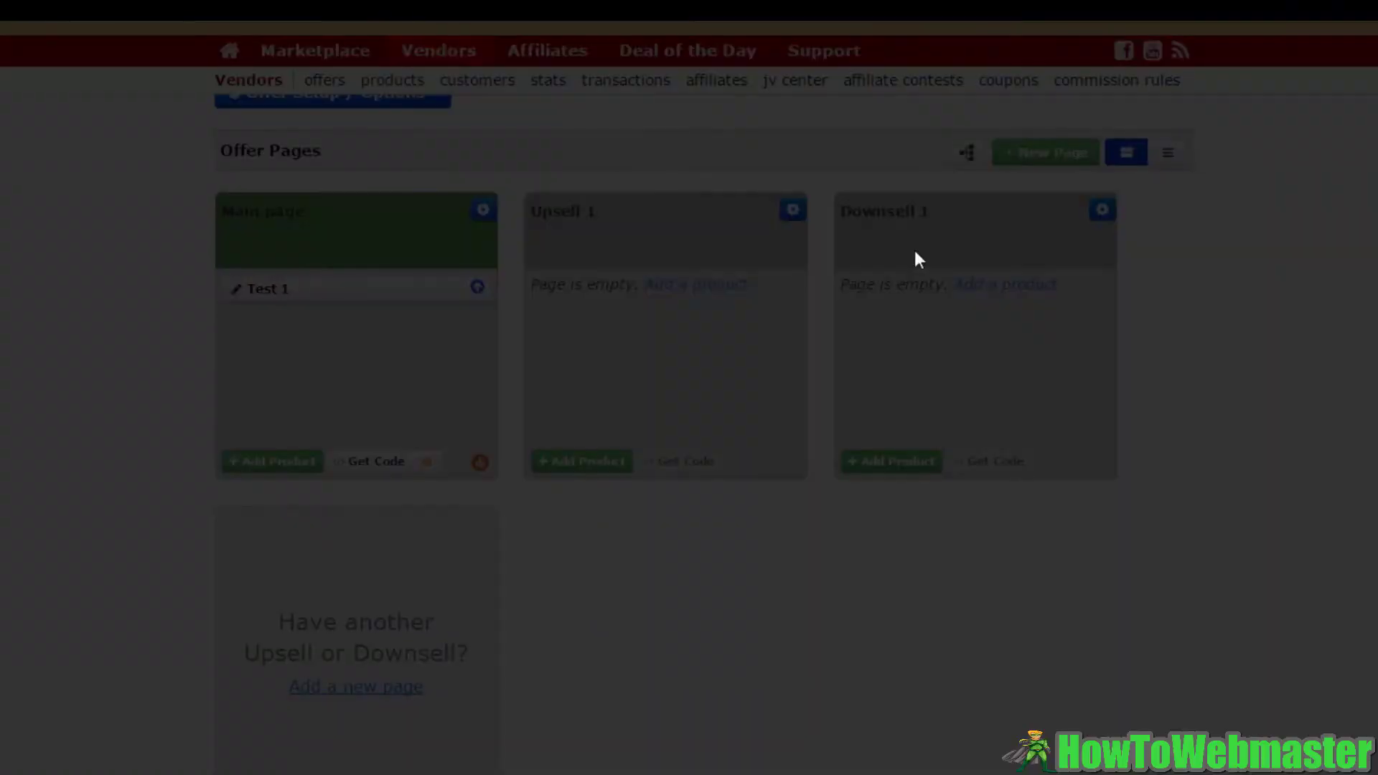
click(636, 171)
text(Upsell 2)
click(630, 249)
click(618, 276)
click(463, 351)
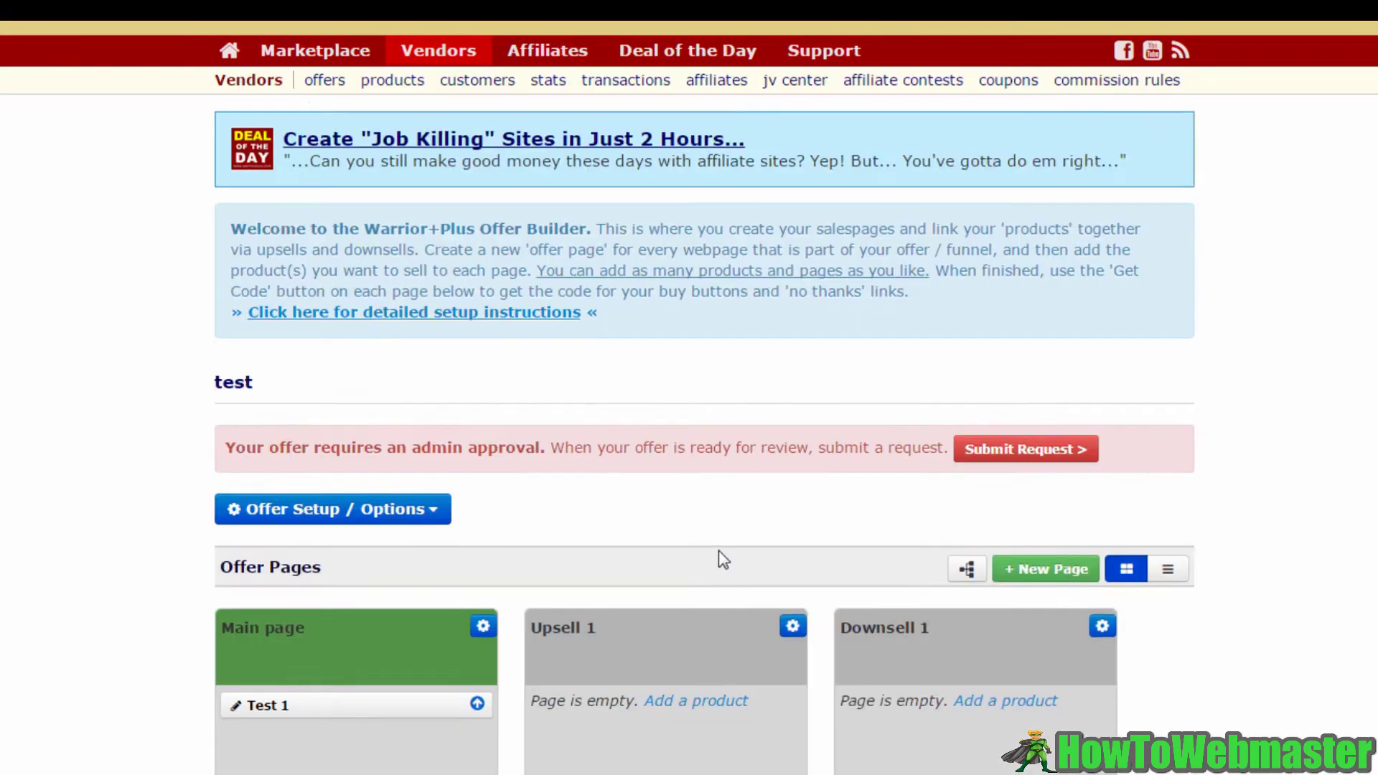
scroll(725, 563, down, 10)
scroll(746, 545, down, 3)
scroll(846, 454, up, 7)
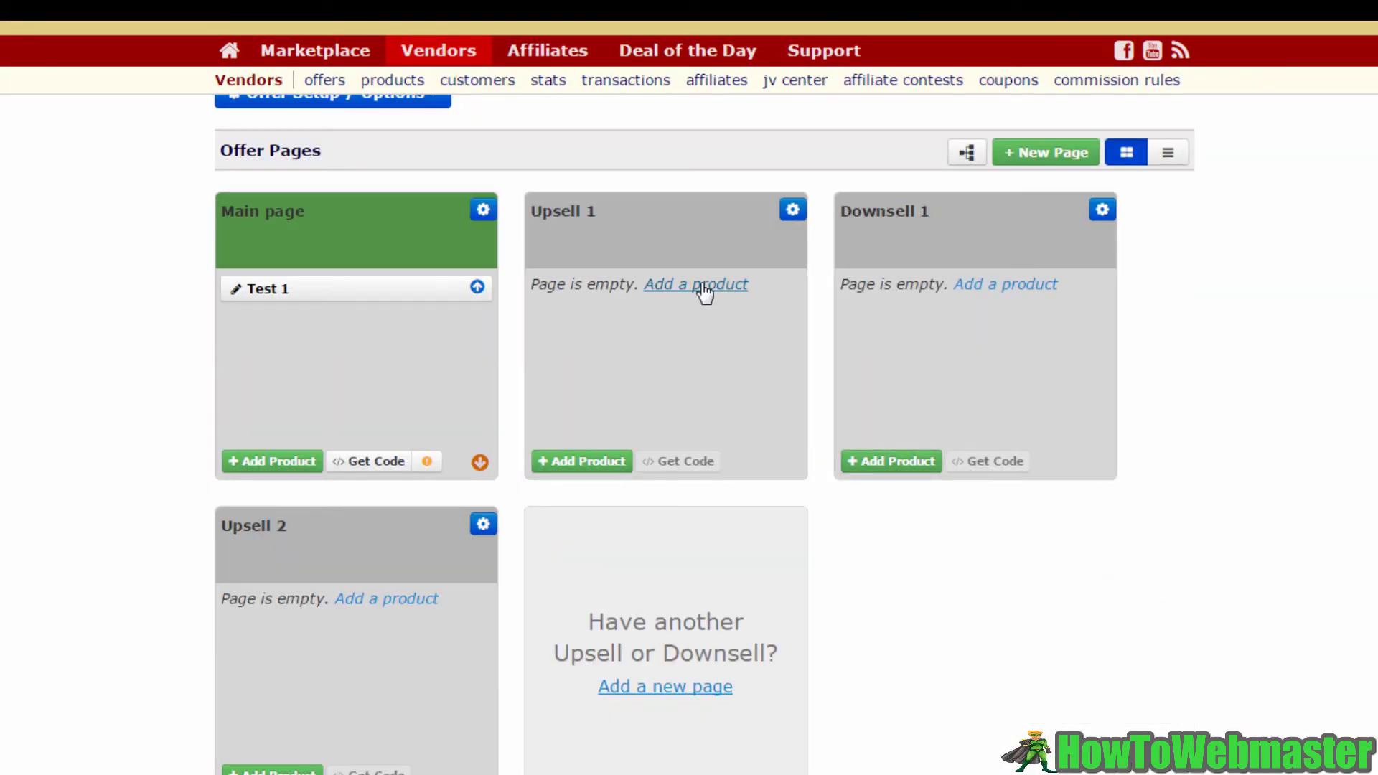
- Put test2 on Upsell 1, with Upsell 2 as its upsell and Downsell 1 as its downsell
click(702, 286)
click(661, 172)
click(662, 193)
click(820, 251)
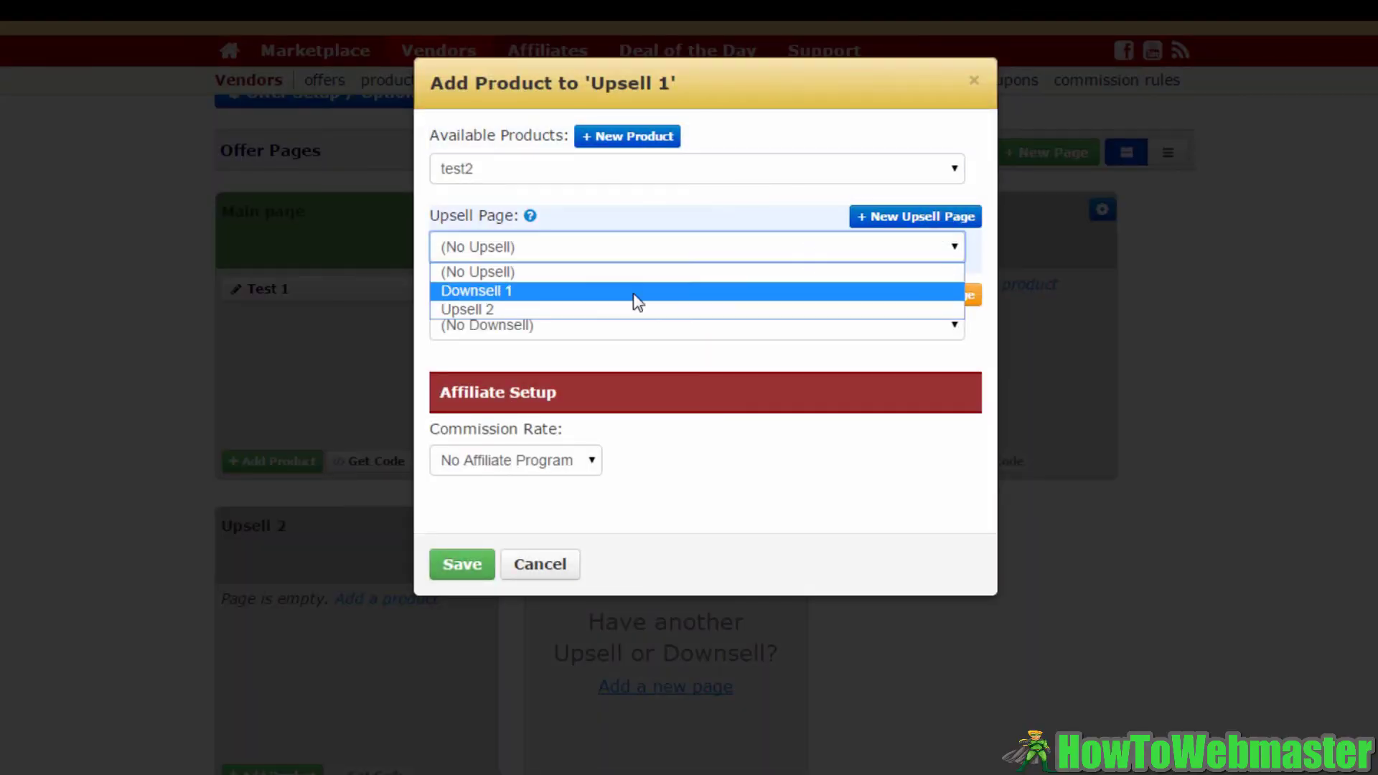
click(515, 308)
click(953, 327)
click(782, 368)
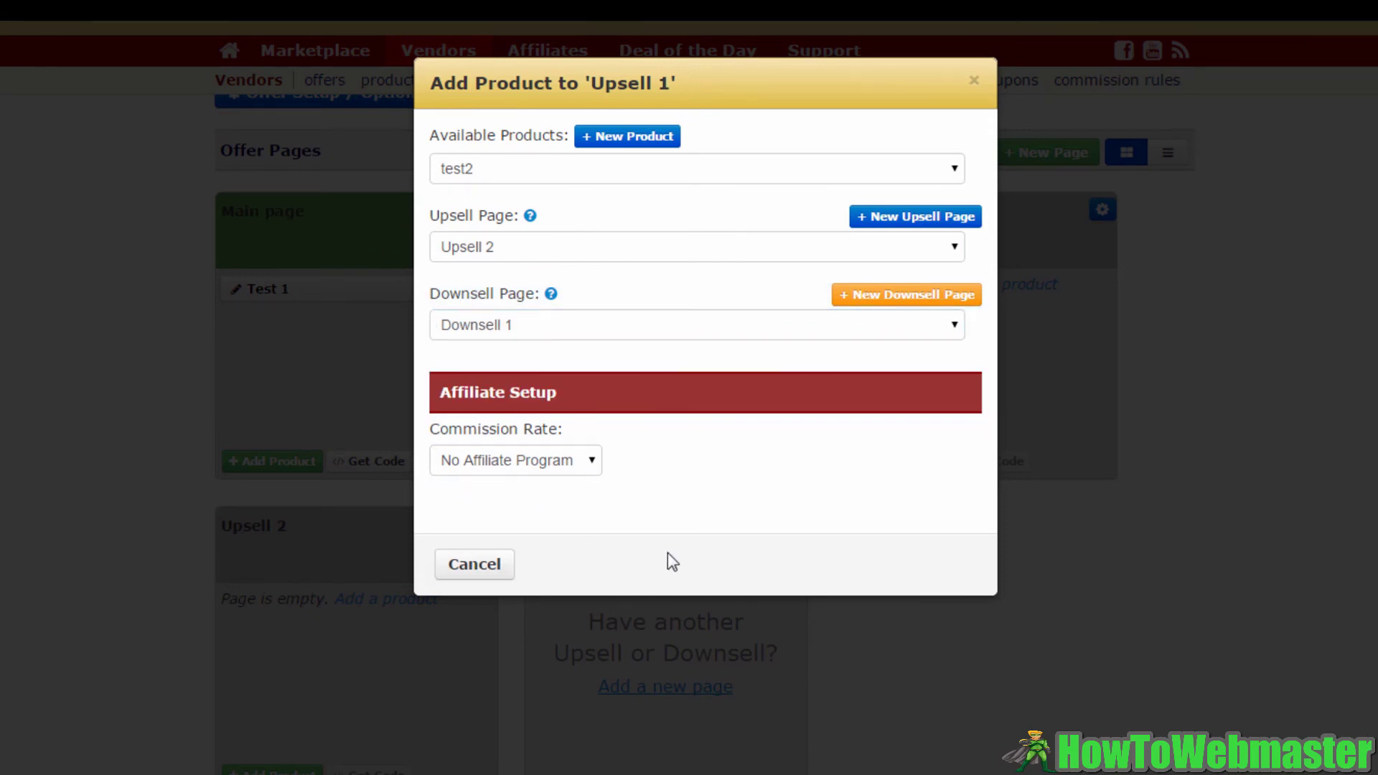
scroll(667, 560, down, 8)
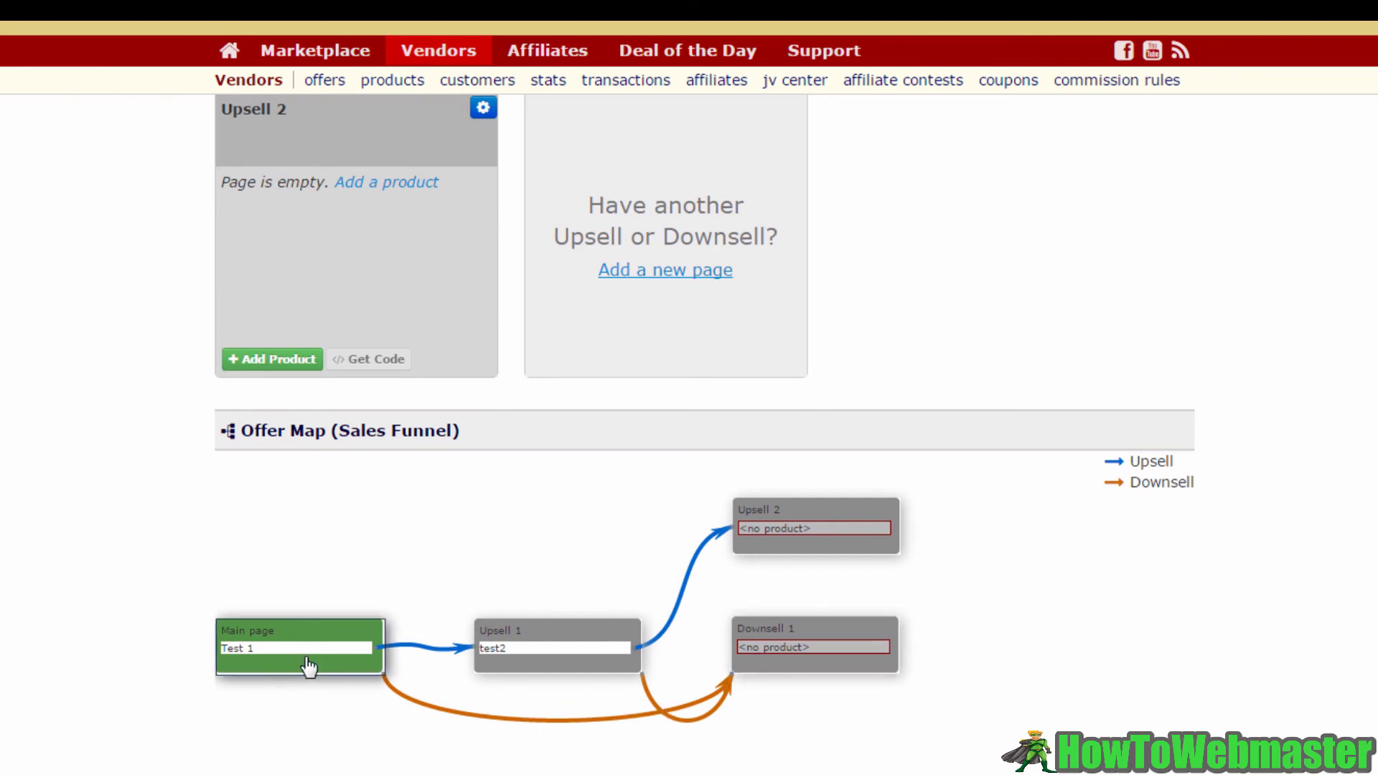
- Scroll through the sales funnel map to check the Test 1, Upsell 1, Upsell 2 and Downsell 1 links
scroll(683, 585, up, 4)
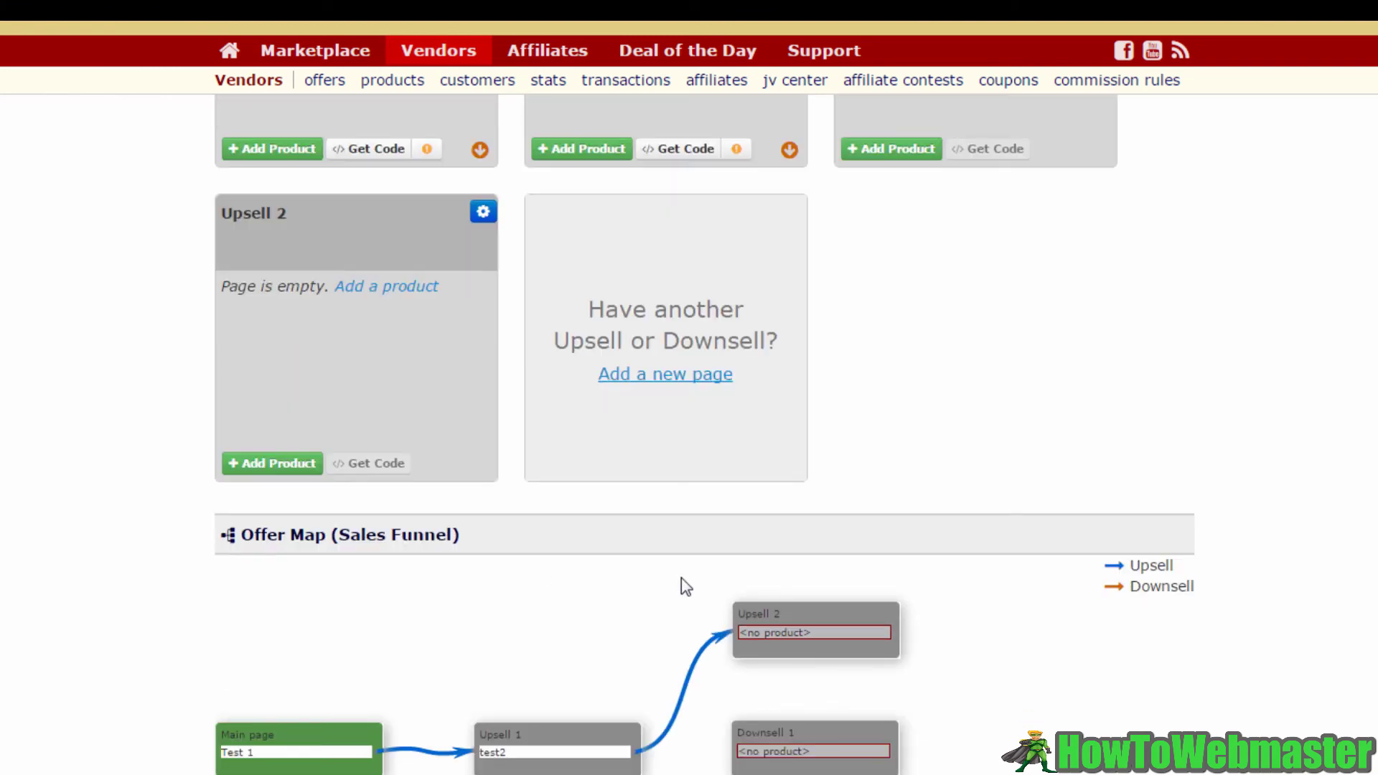
scroll(877, 625, down, 3)
scroll(877, 621, down, 2)
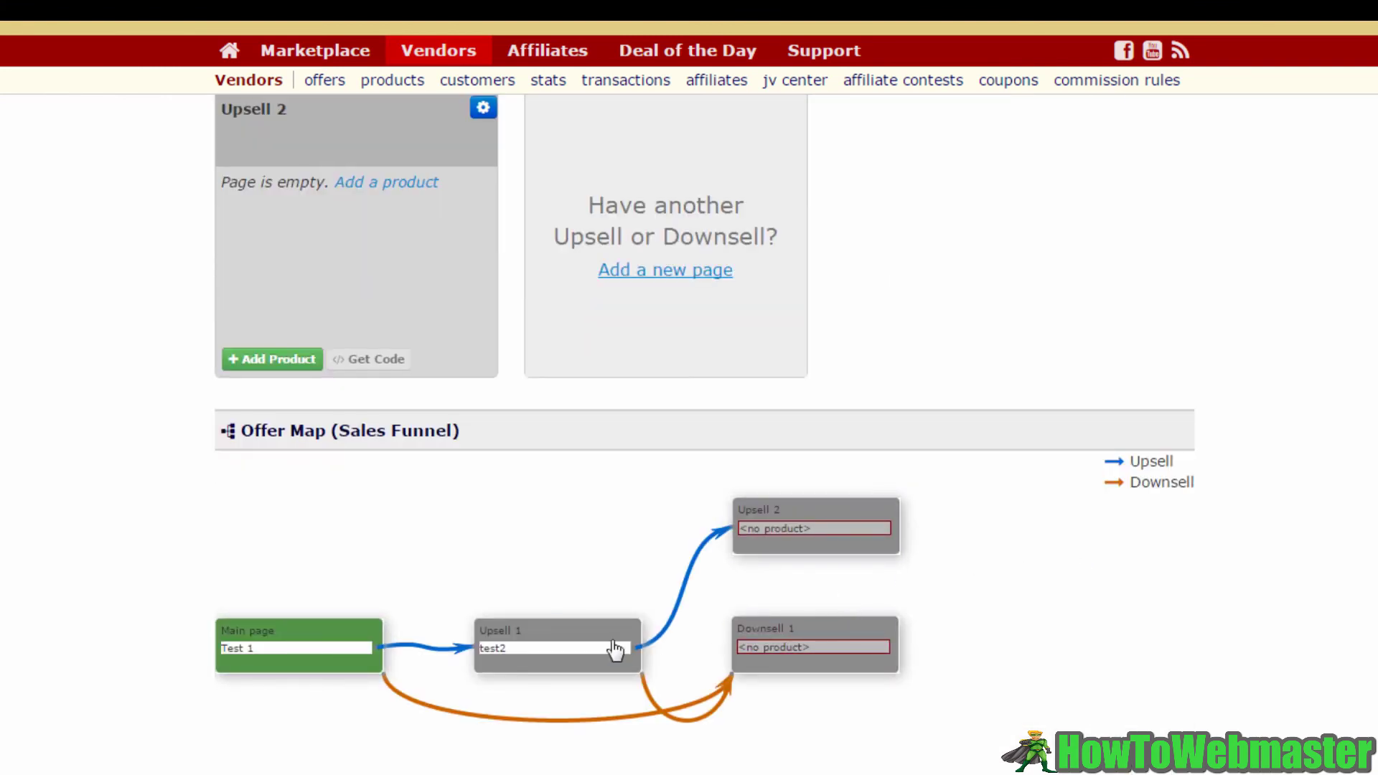
scroll(685, 614, up, 3)
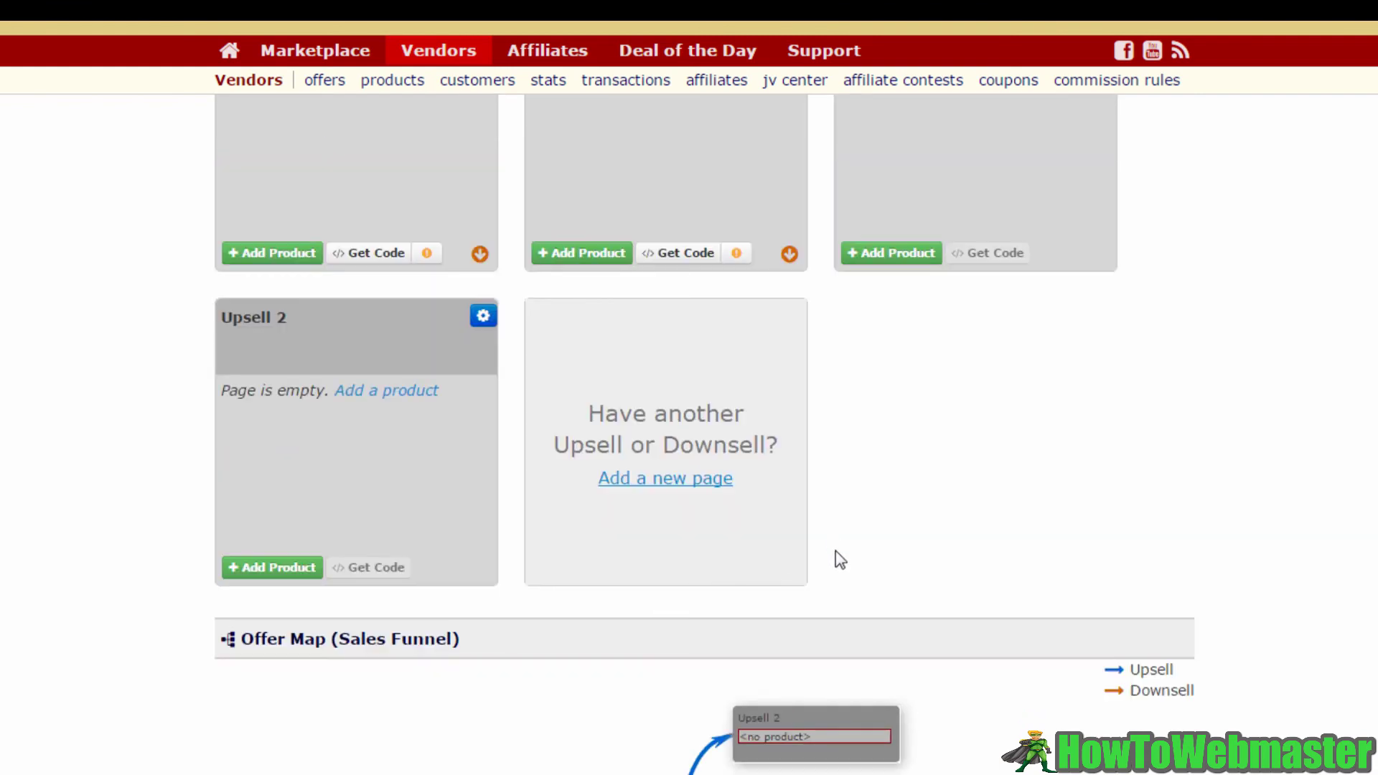
- Scroll through the Commissions Monster offer view showing its Main page, OTO1 and OTO2 pages
scroll(838, 559, down, 3)
scroll(838, 561, up, 3)
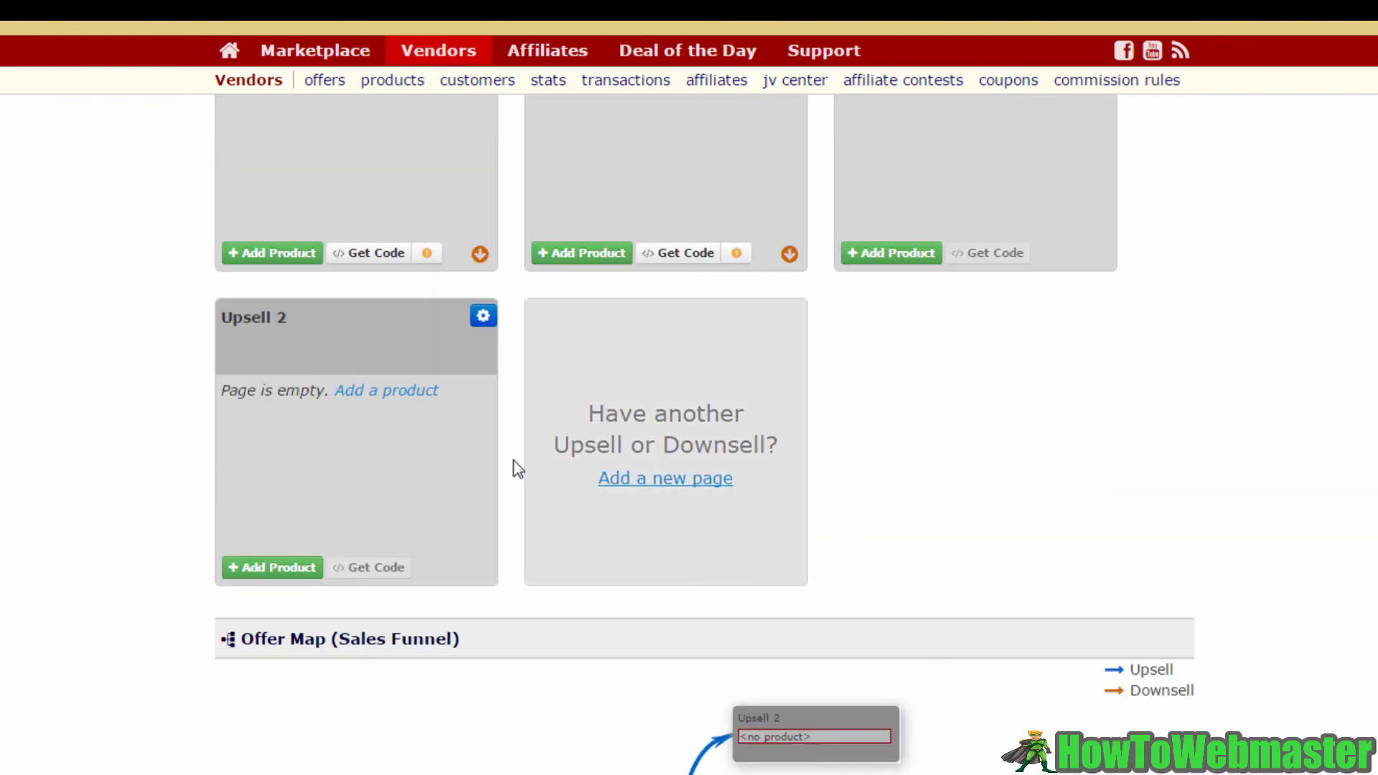
scroll(892, 448, up, 4)
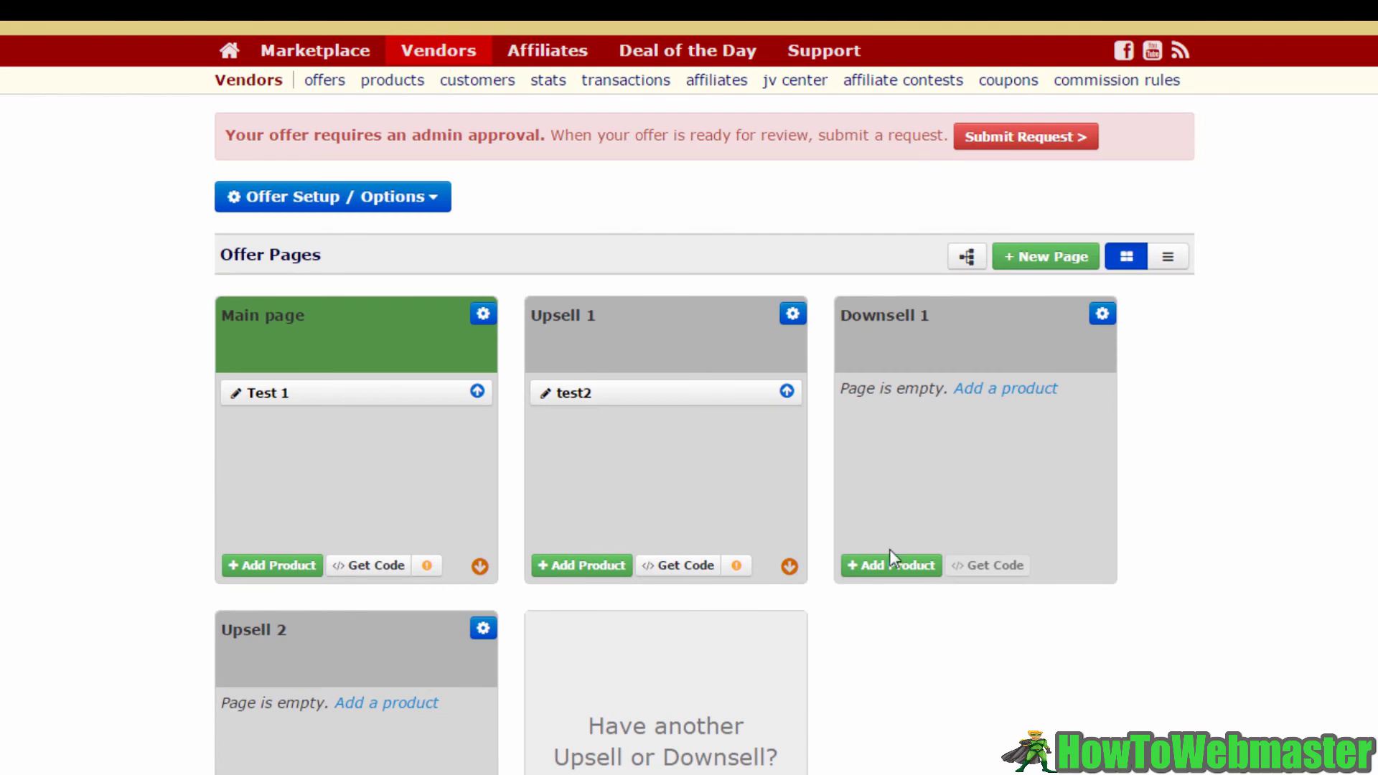
scroll(482, 581, down, 3)
scroll(805, 651, down, 7)
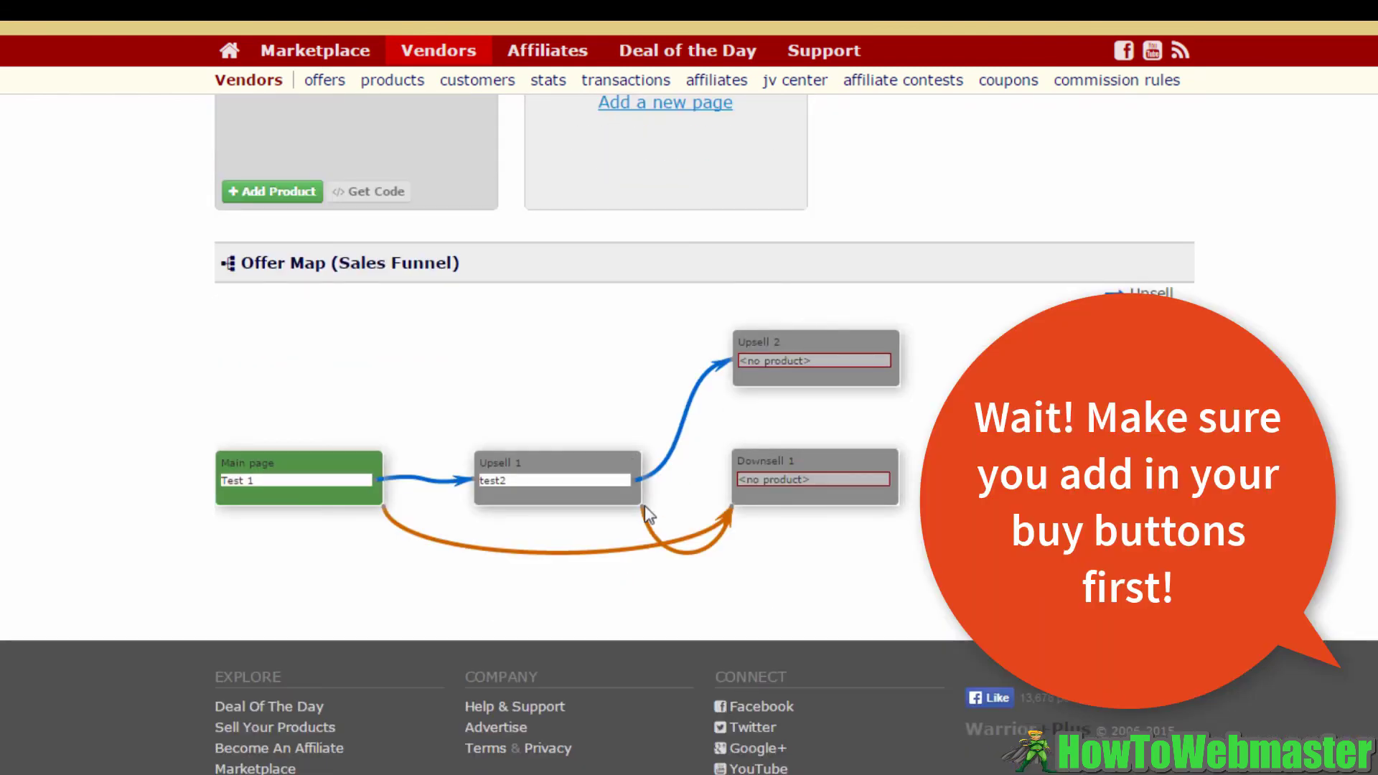
scroll(866, 400, up, 3)
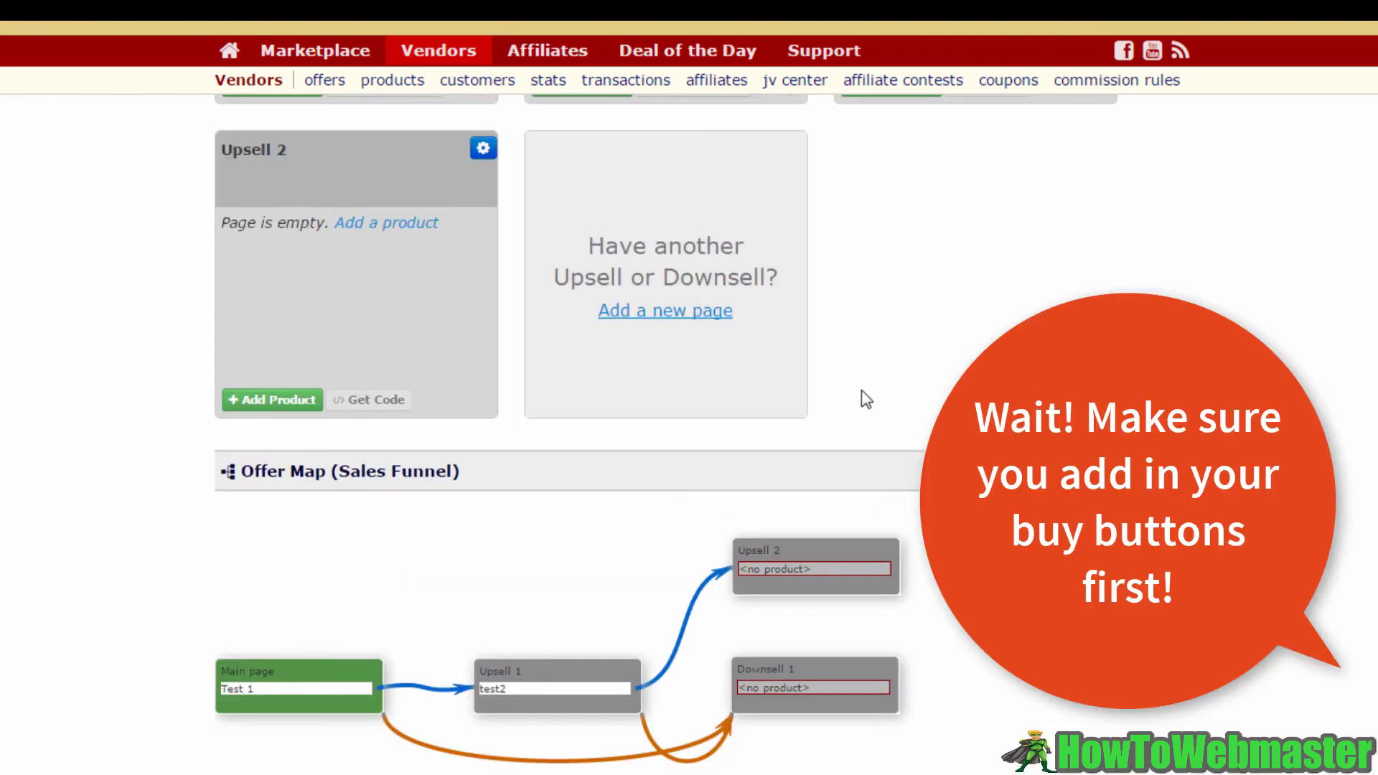
scroll(866, 400, up, 8)
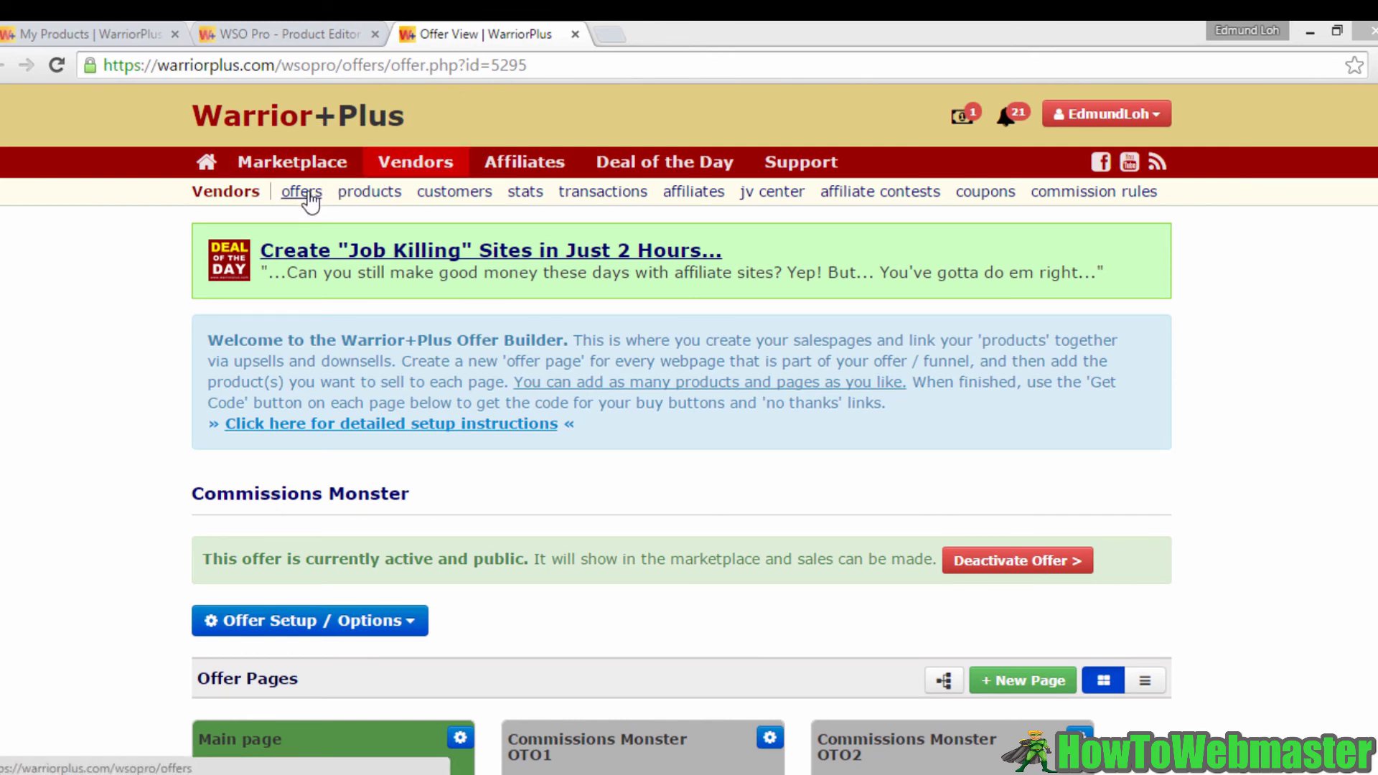
click(56, 292)
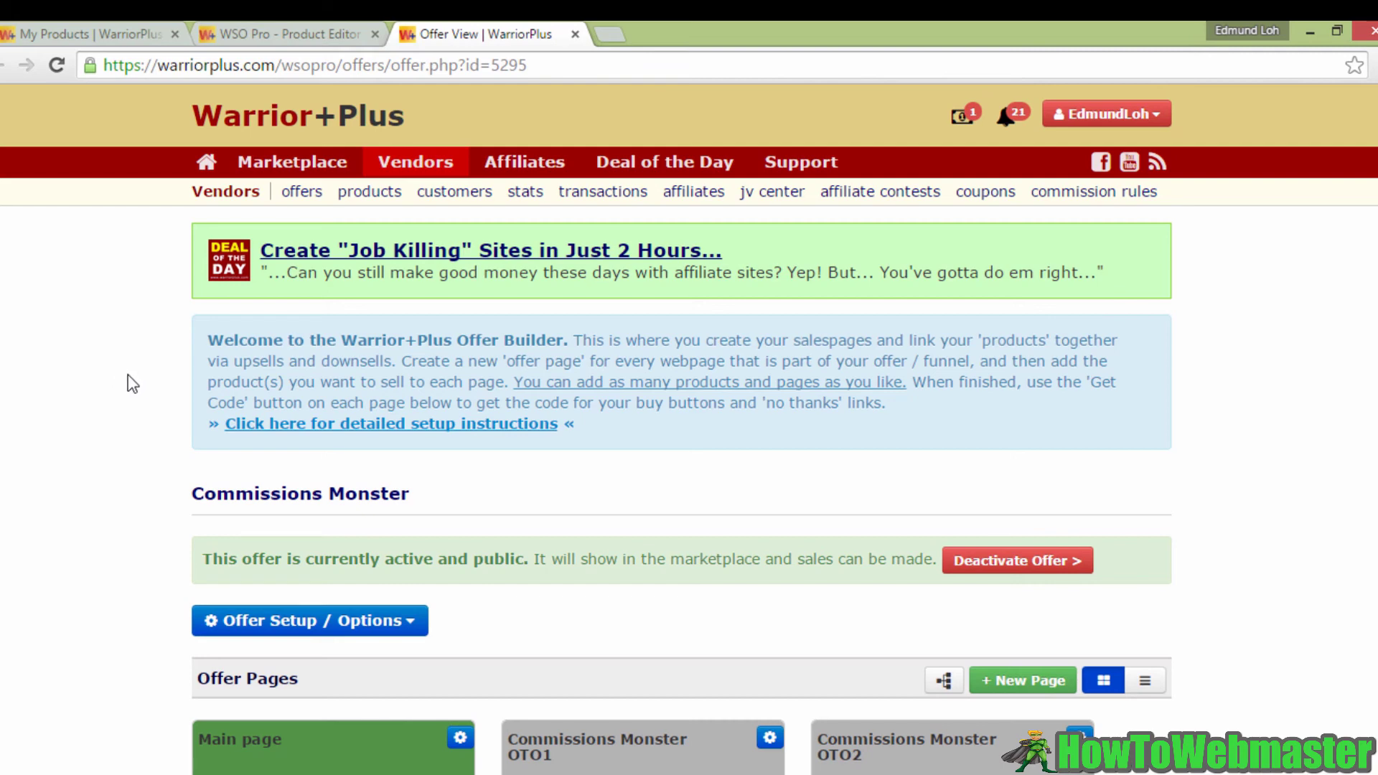
scroll(132, 384, down, 3)
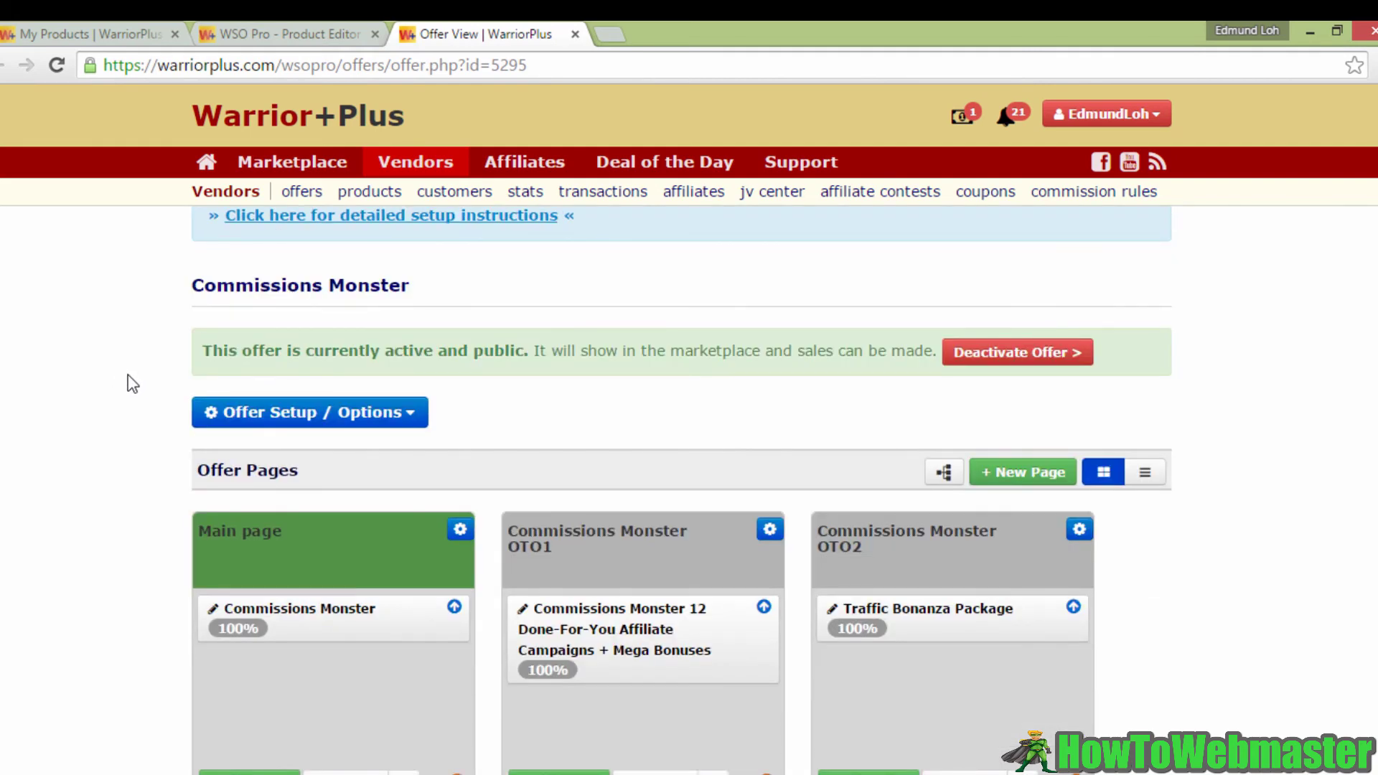
scroll(132, 384, down, 2)
scroll(133, 384, down, 1)
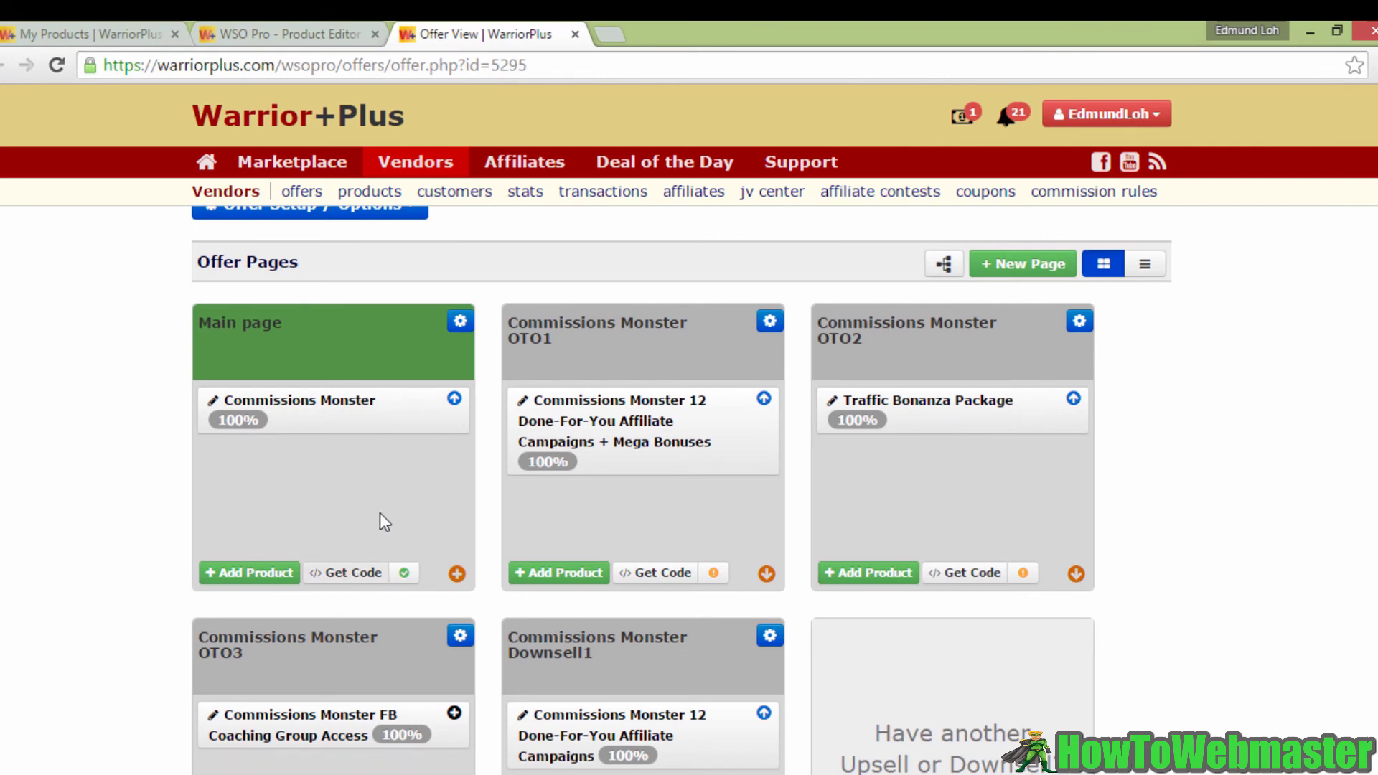
click(362, 573)
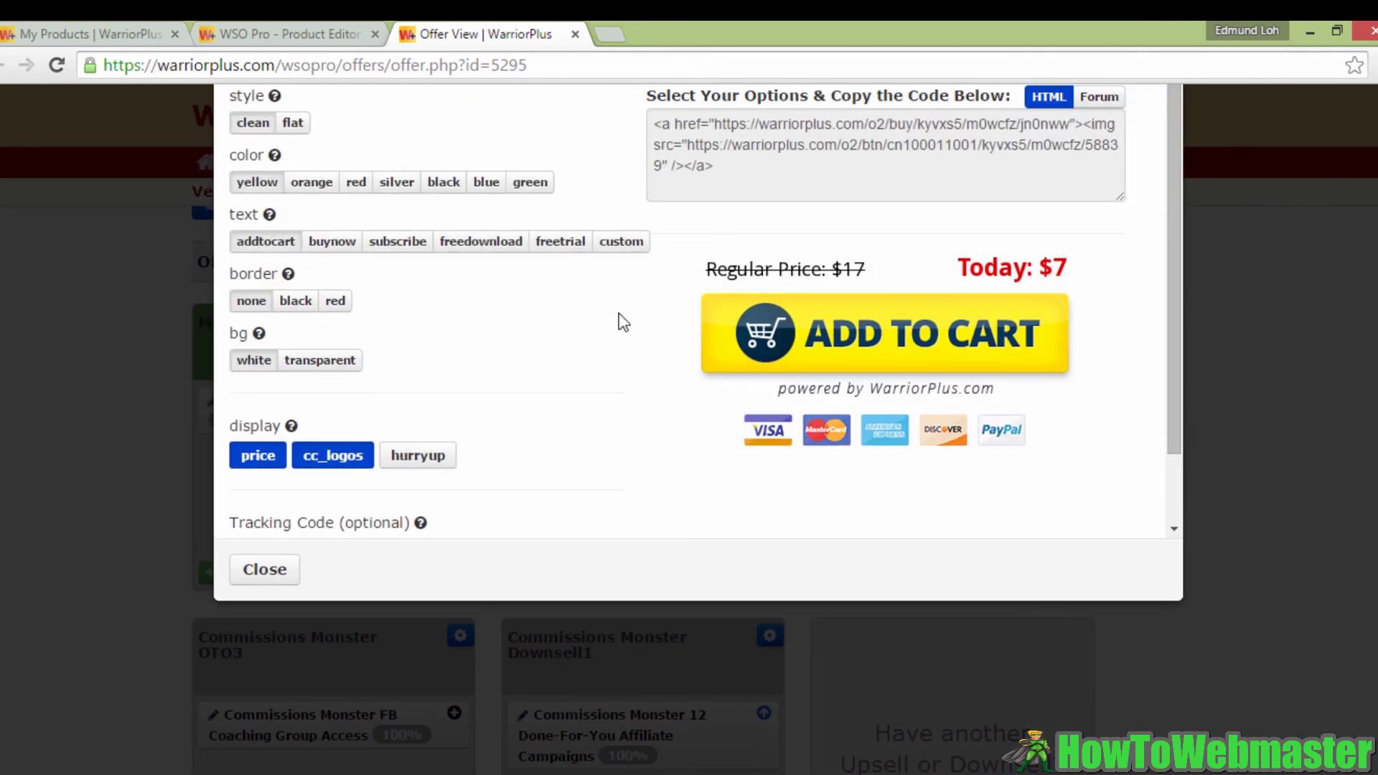
- Copy the full HTML buy-button code for Commissions Monster after glancing at the Forum version
scroll(640, 385, up, 2)
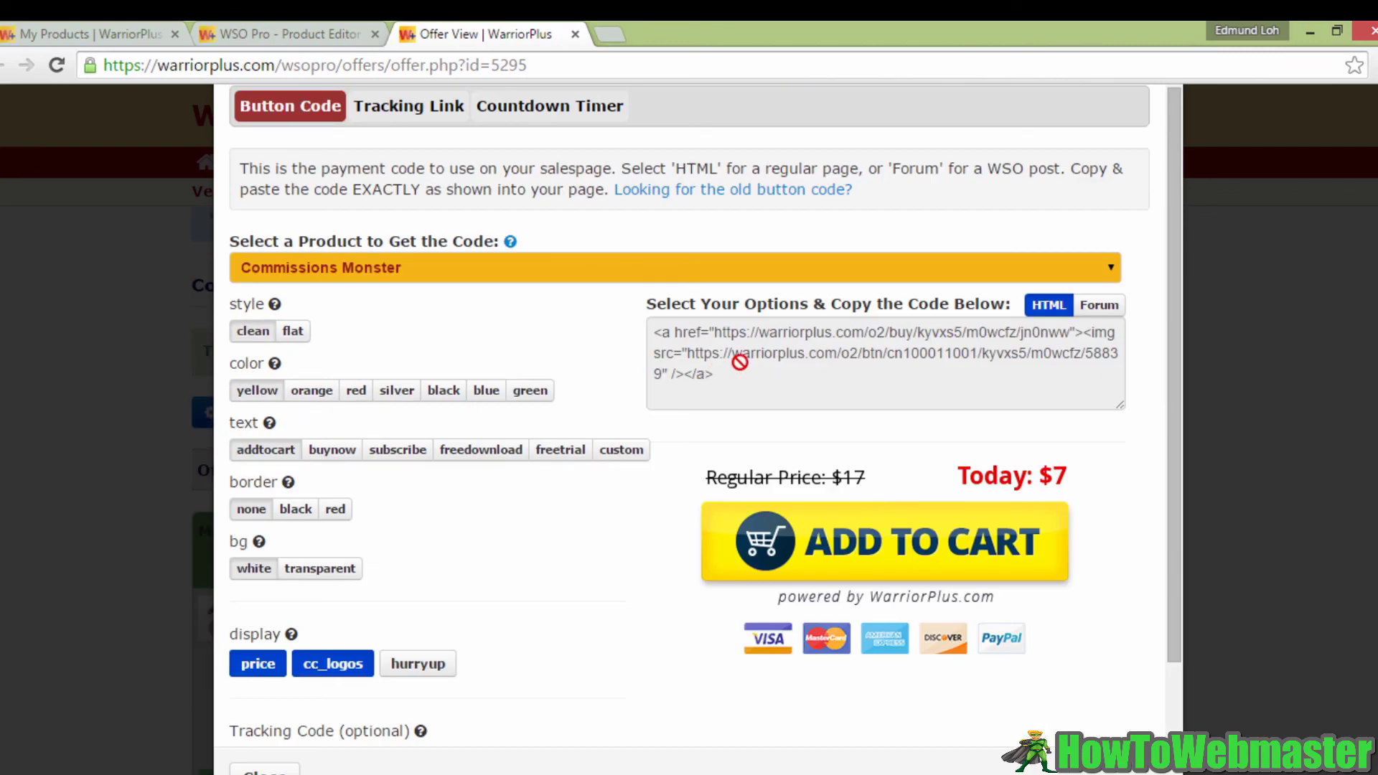
click(670, 331)
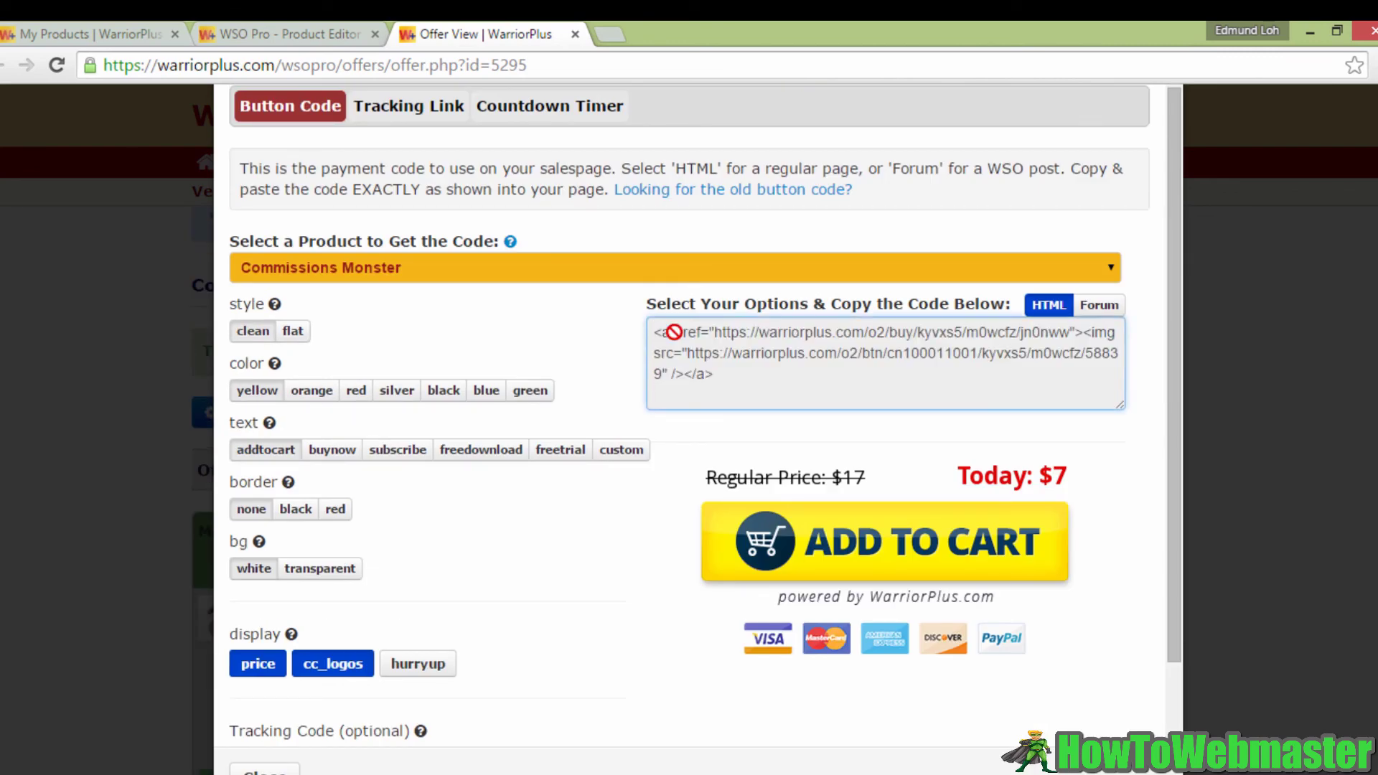
click(1100, 314)
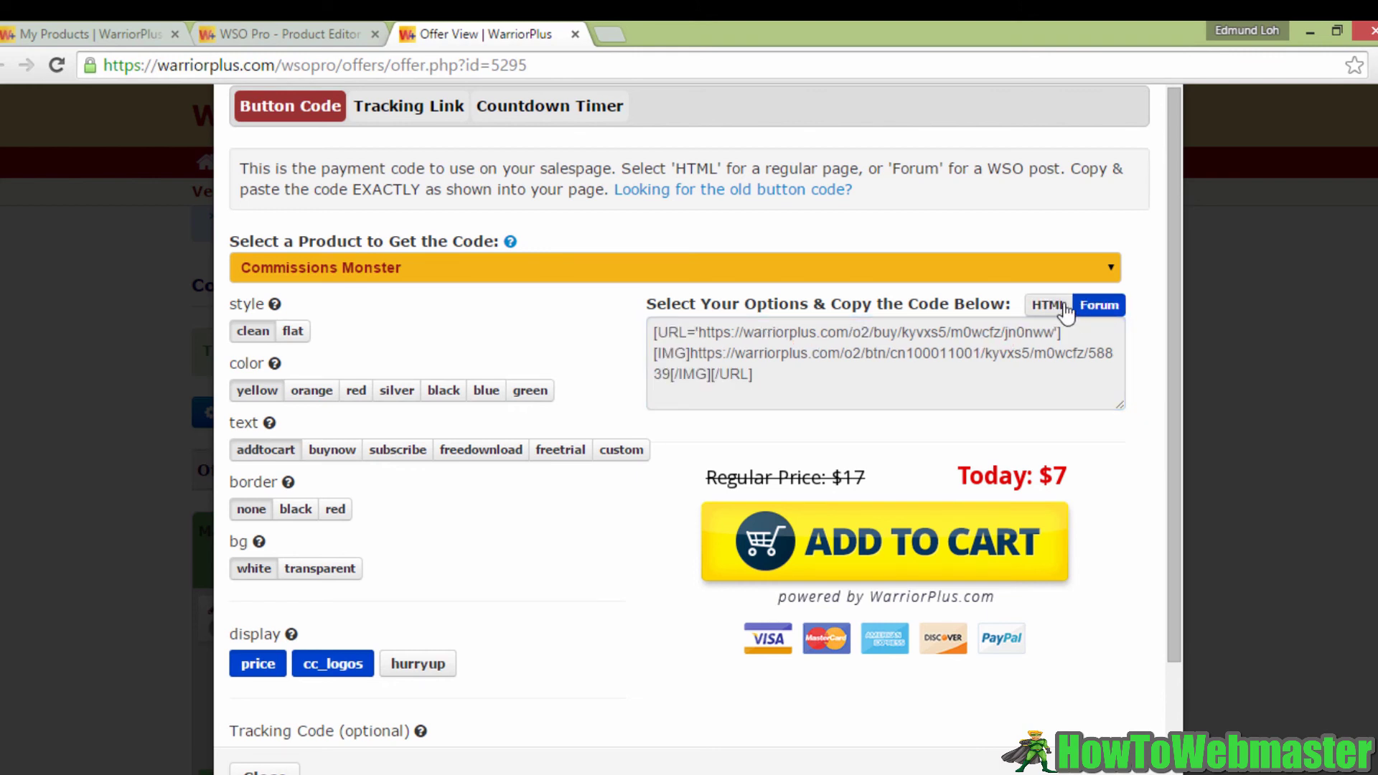
click(1049, 306)
click(810, 366)
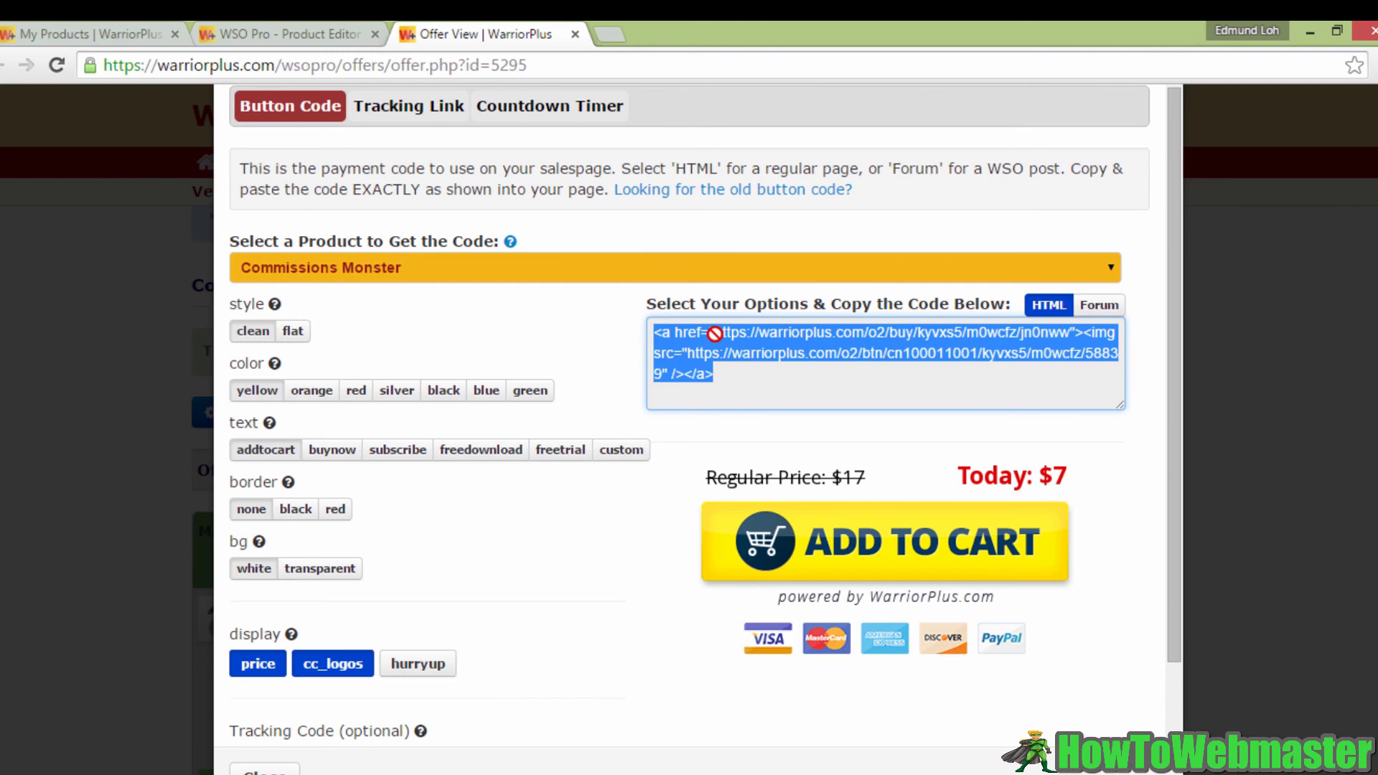
right_click(714, 333)
click(738, 351)
scroll(802, 494, down, 1)
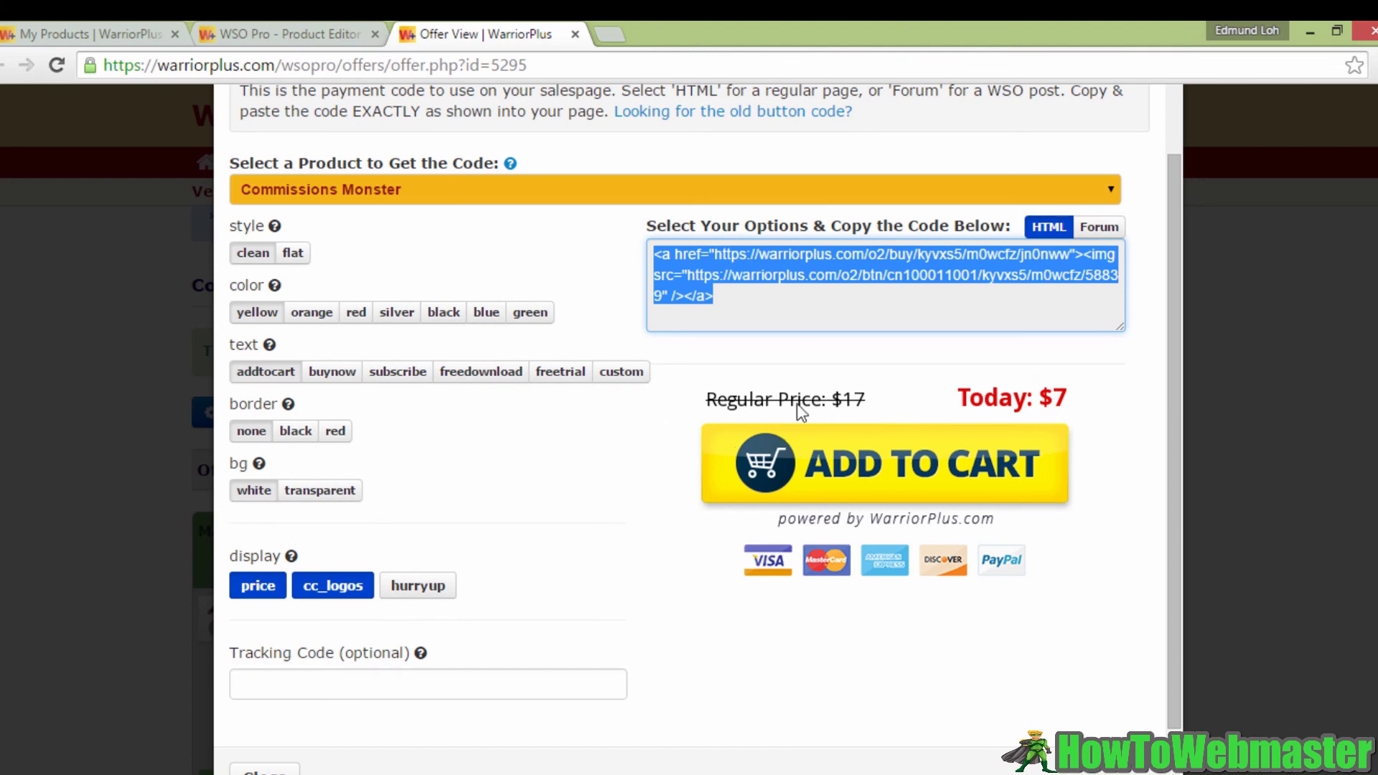
- Preview the flat style in orange and red, then return to the clean yellow style
click(298, 252)
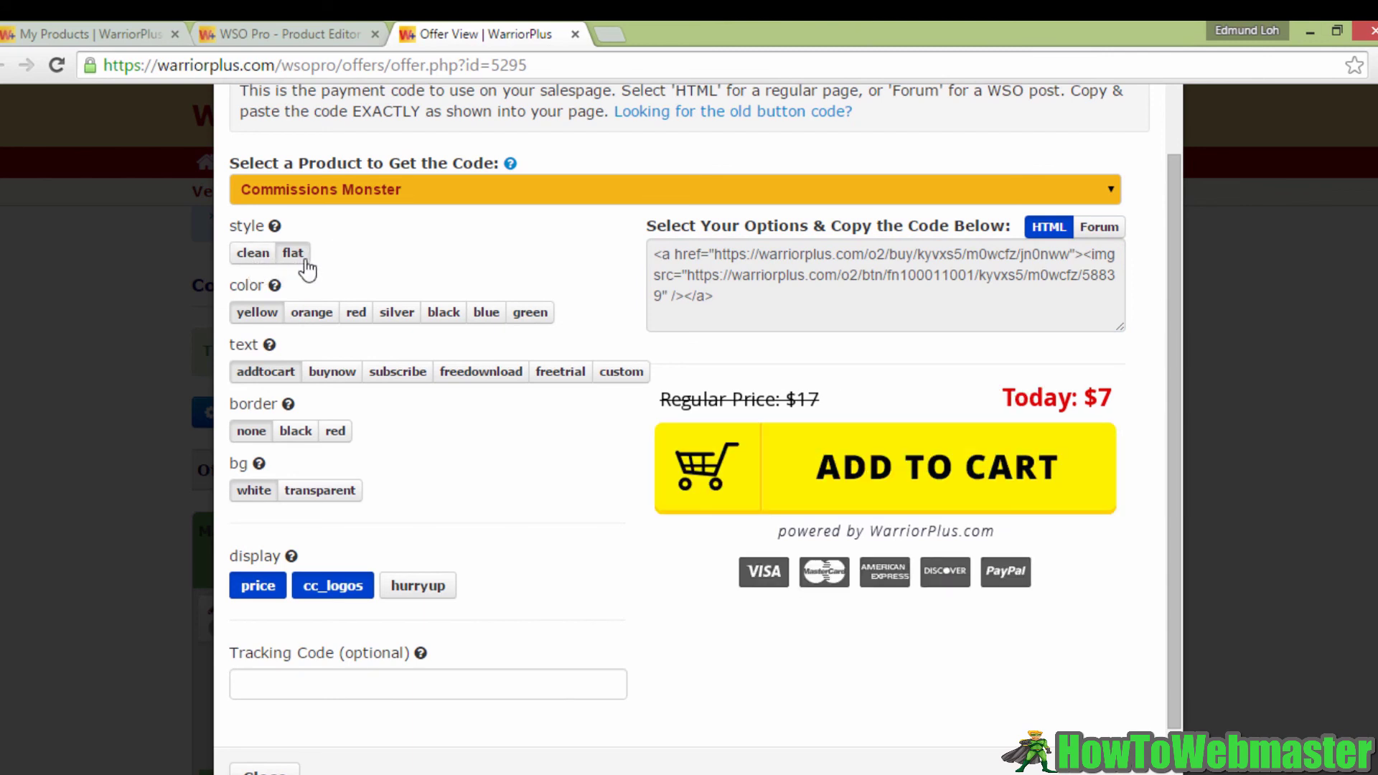
click(309, 314)
click(356, 314)
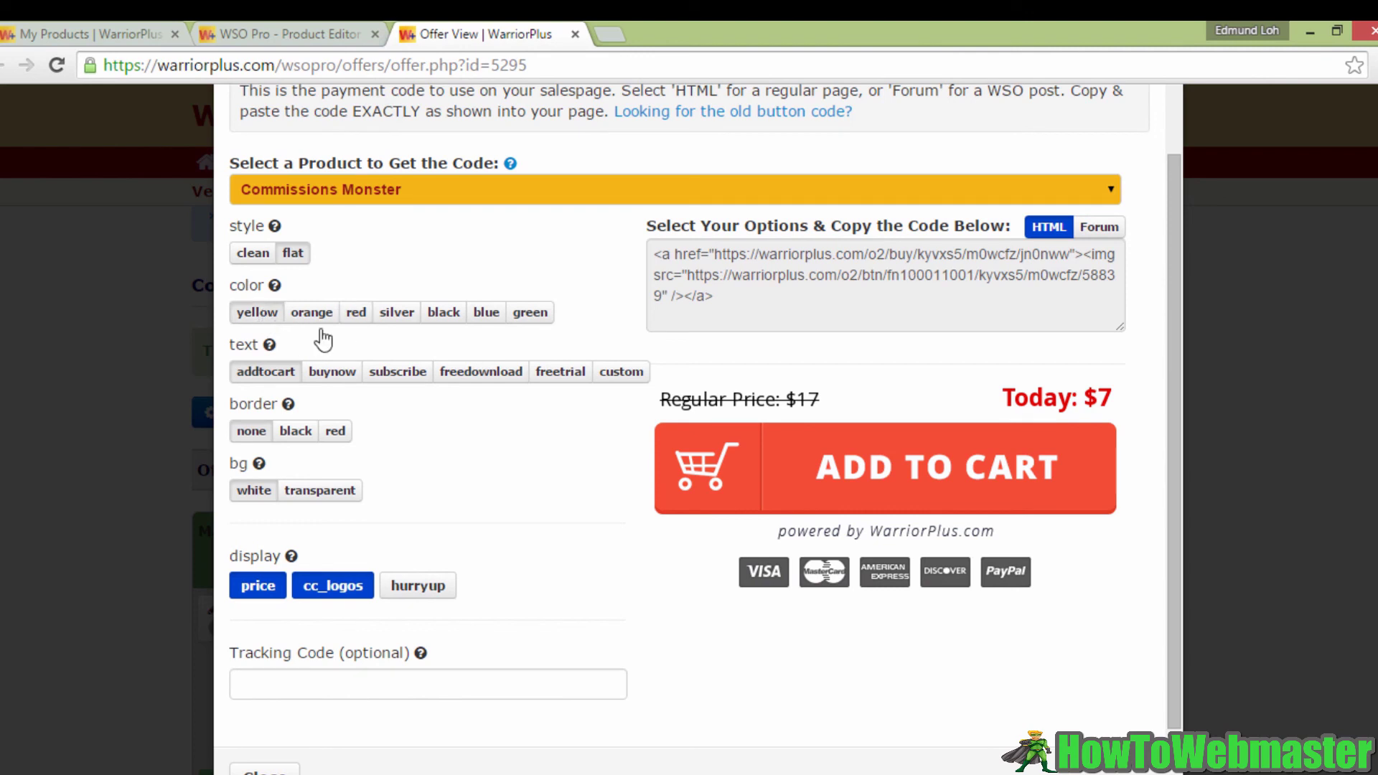
click(248, 255)
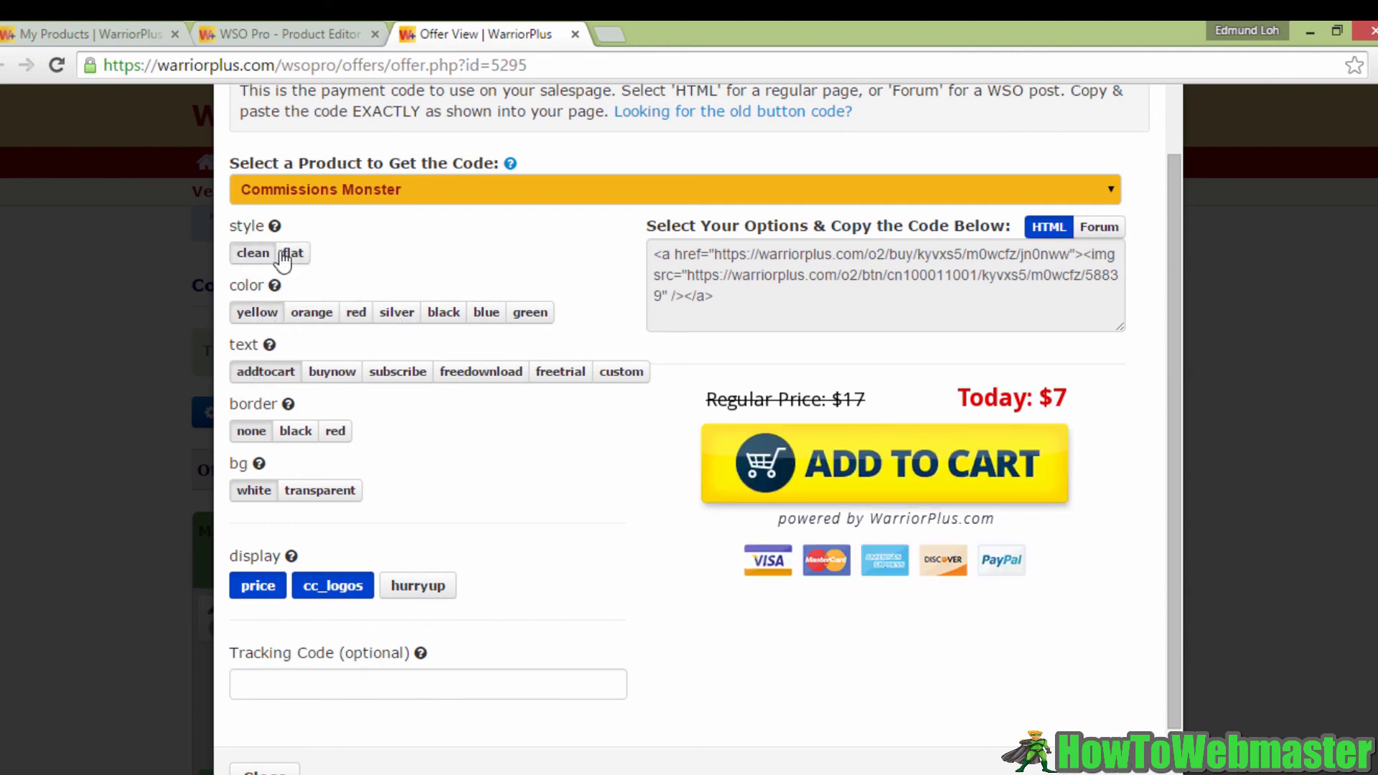
- Change the button text from buy now to a custom label
click(334, 380)
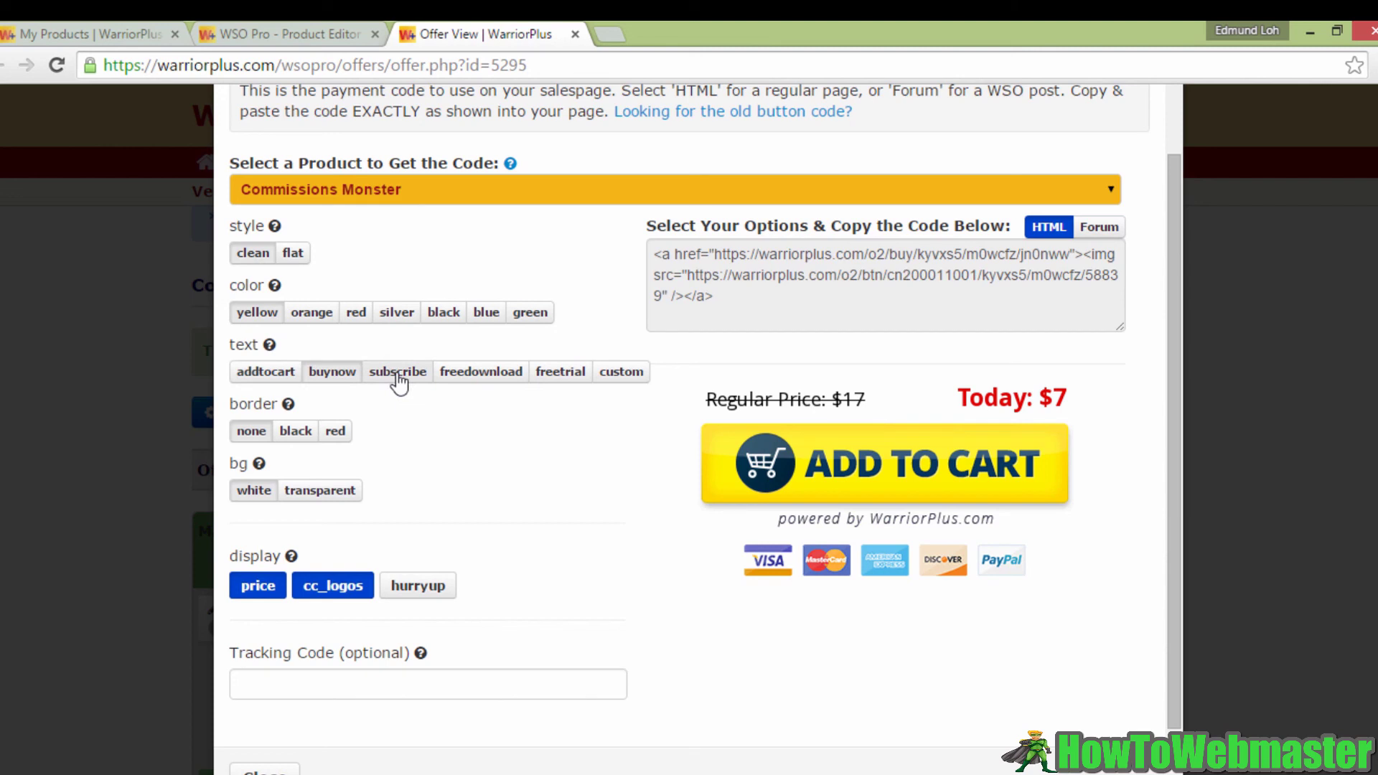
click(614, 380)
click(529, 409)
- Set the buy button label to 'Get Your Access Now', fixing the typo, with no border
text(Get Y)
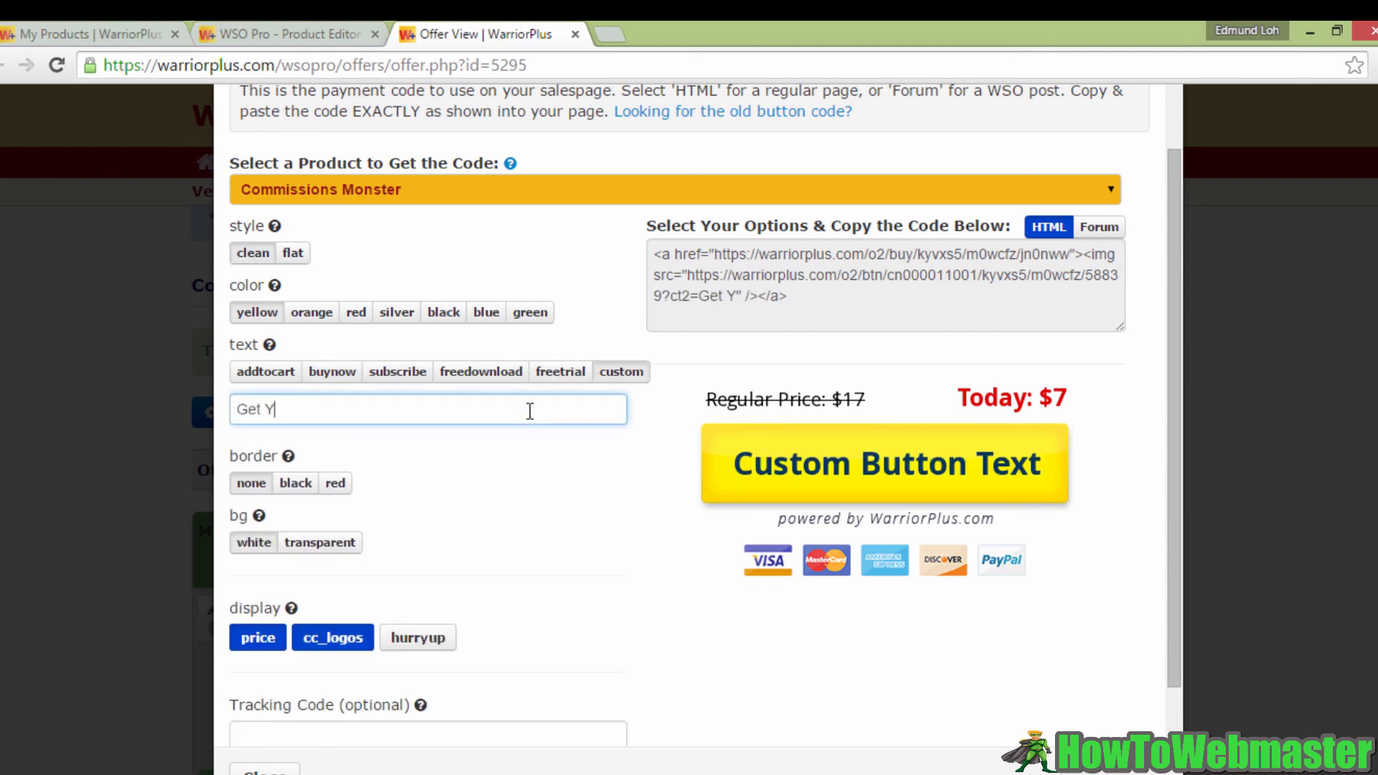
text(our Acccess Now)
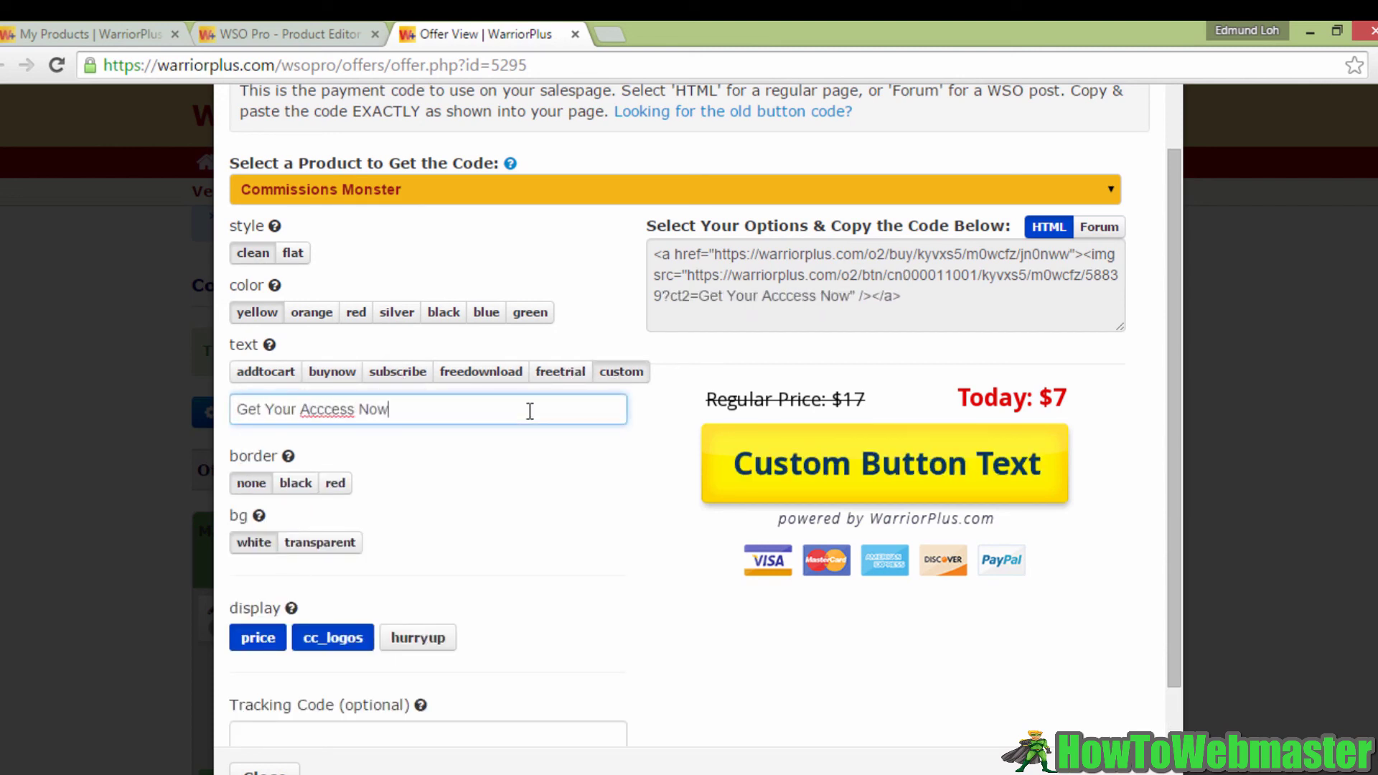
key(Left)
key(Left)
key(Left)
key(Left)
key(Left)
key(Left)
key(Left)
key(BackSpace)
key(End)
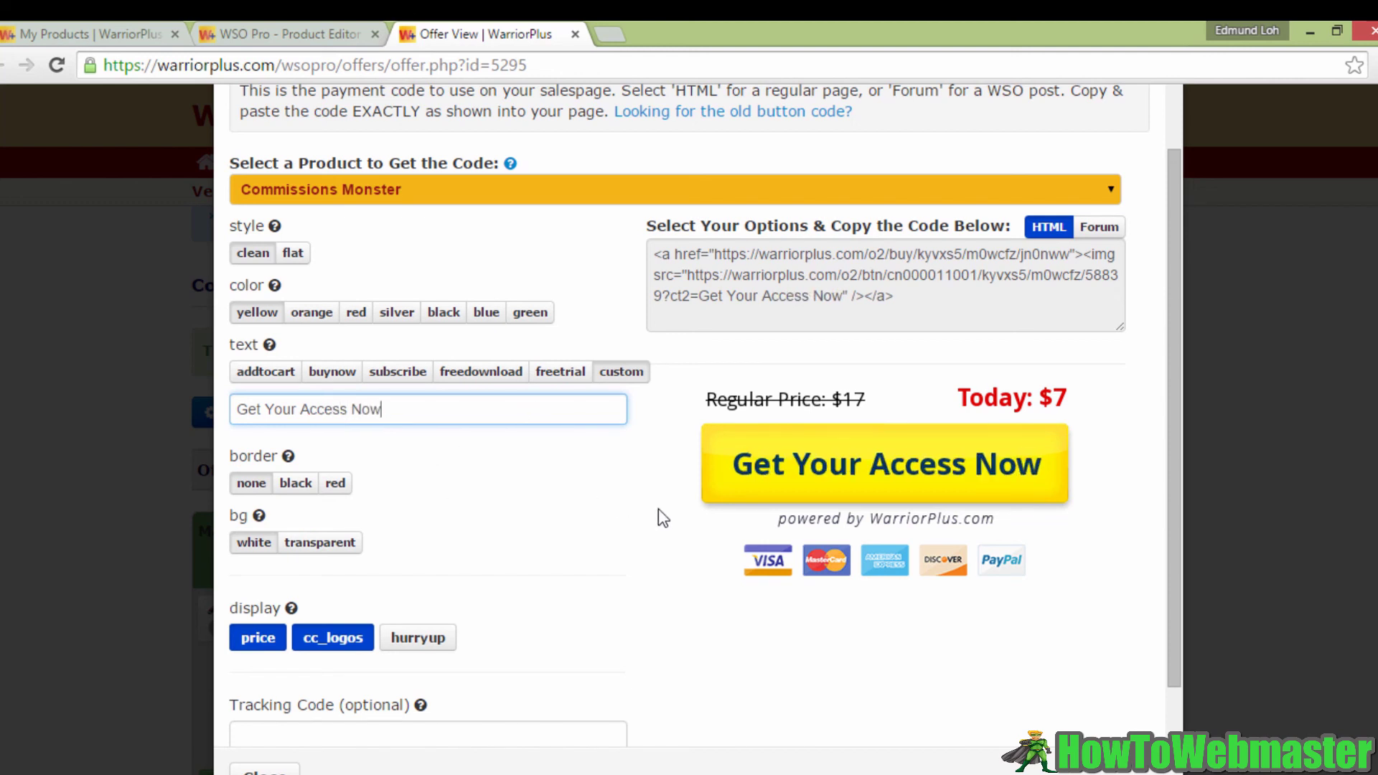
click(283, 489)
click(255, 491)
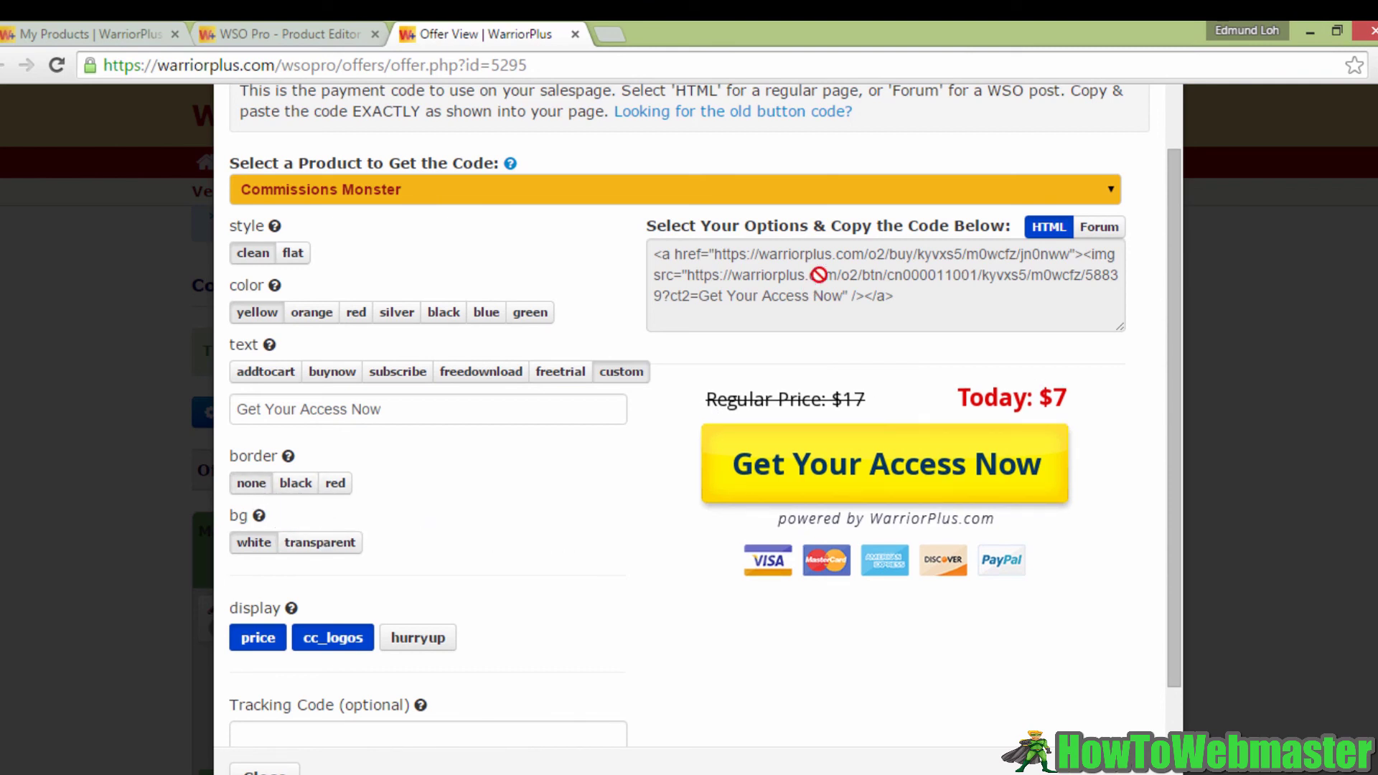
- Copy the updated buy button HTML code and bring up the Dreamweaver sales page
scroll(316, 613, down, 1)
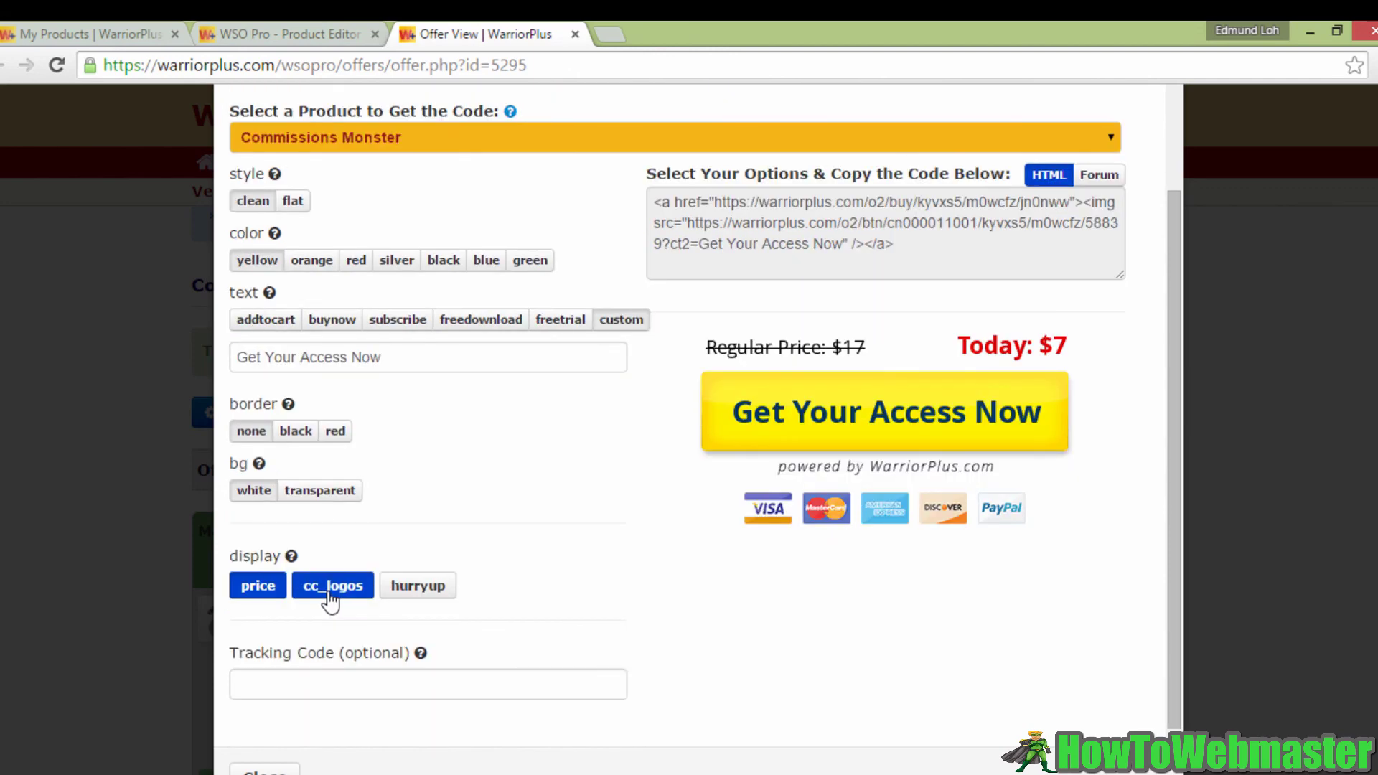
scroll(466, 603, down, 3)
scroll(530, 624, up, 5)
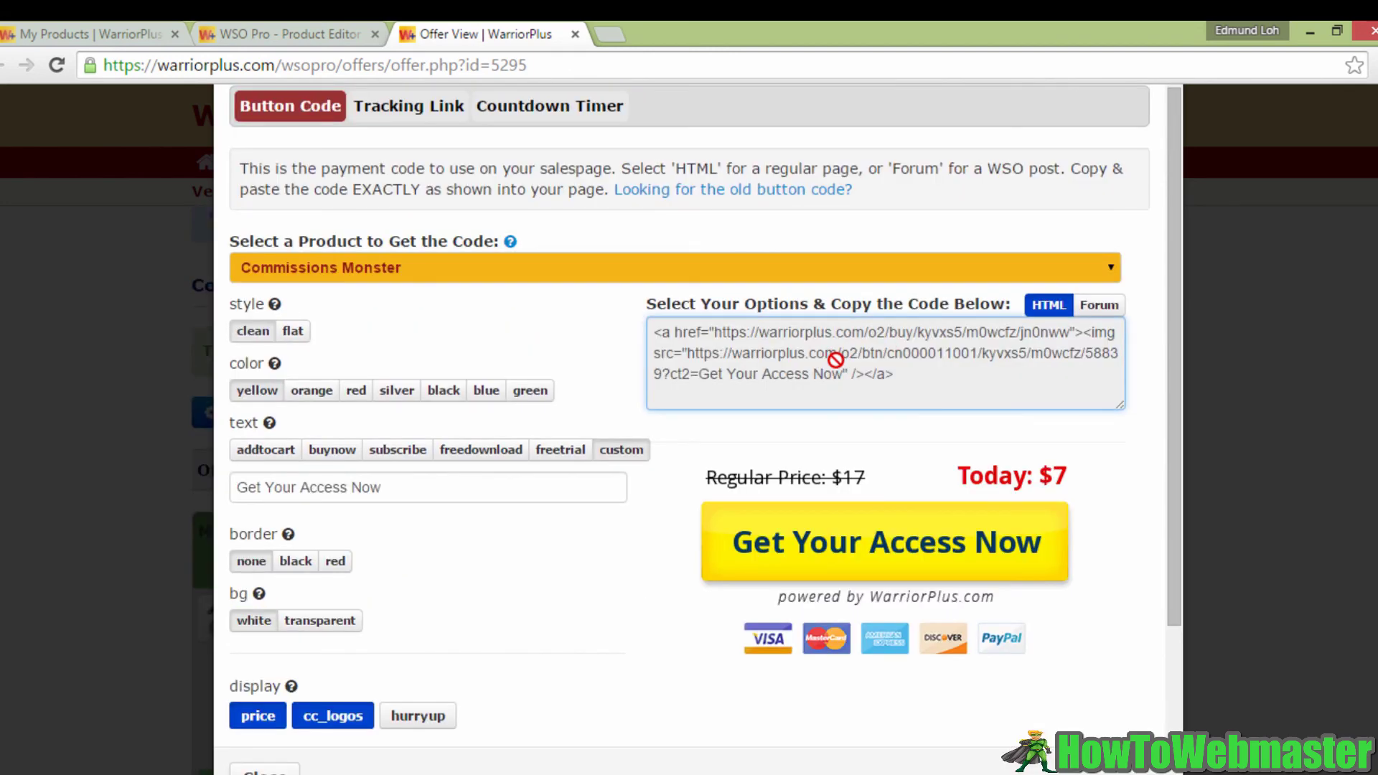
drag(897, 374, 638, 327)
right_click(706, 362)
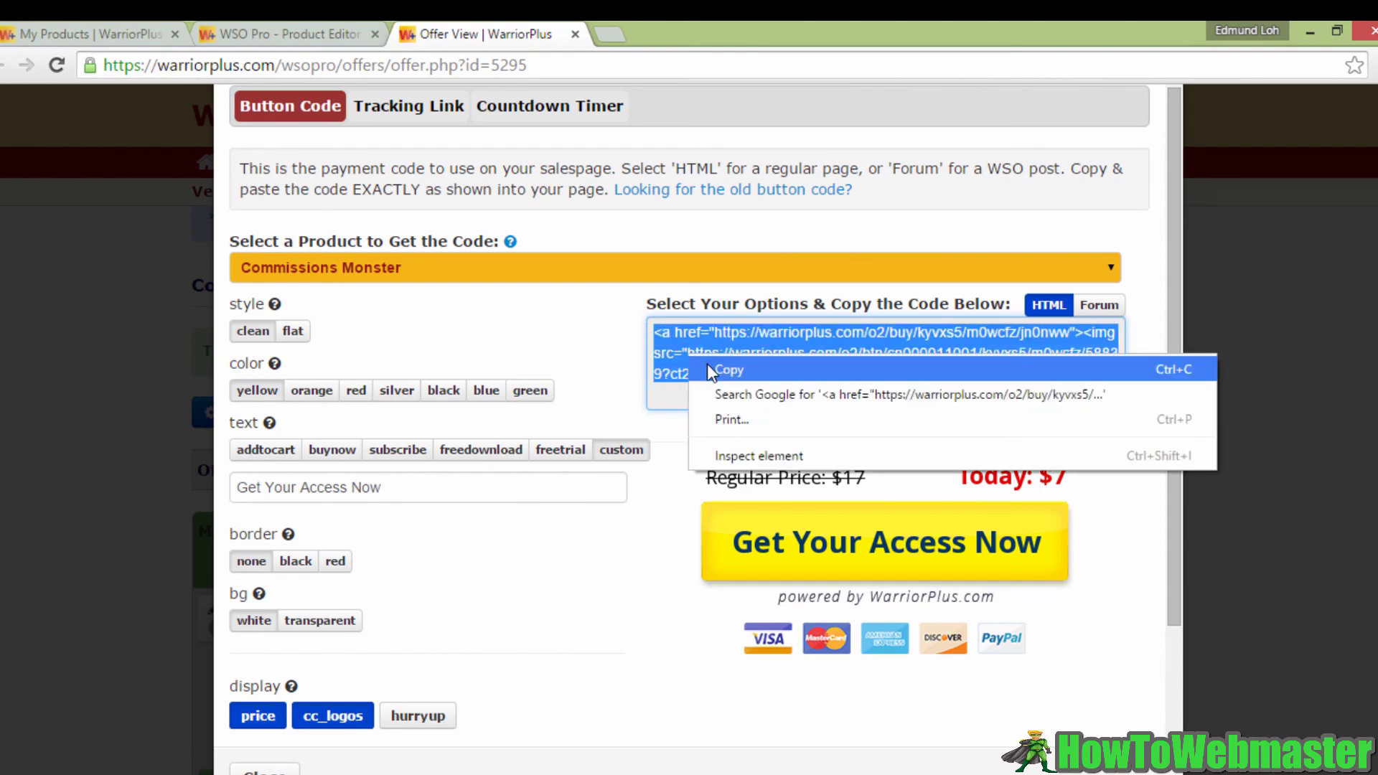
click(727, 370)
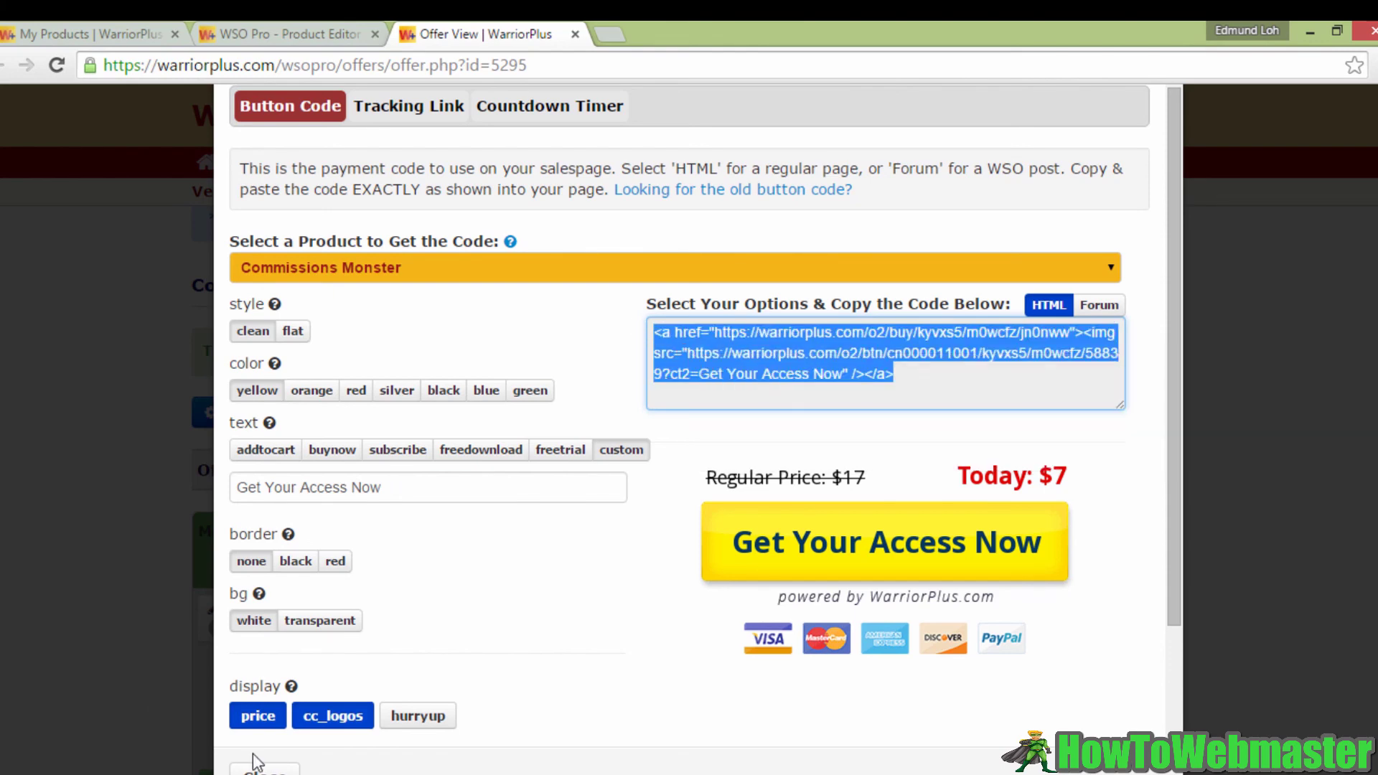
click(431, 692)
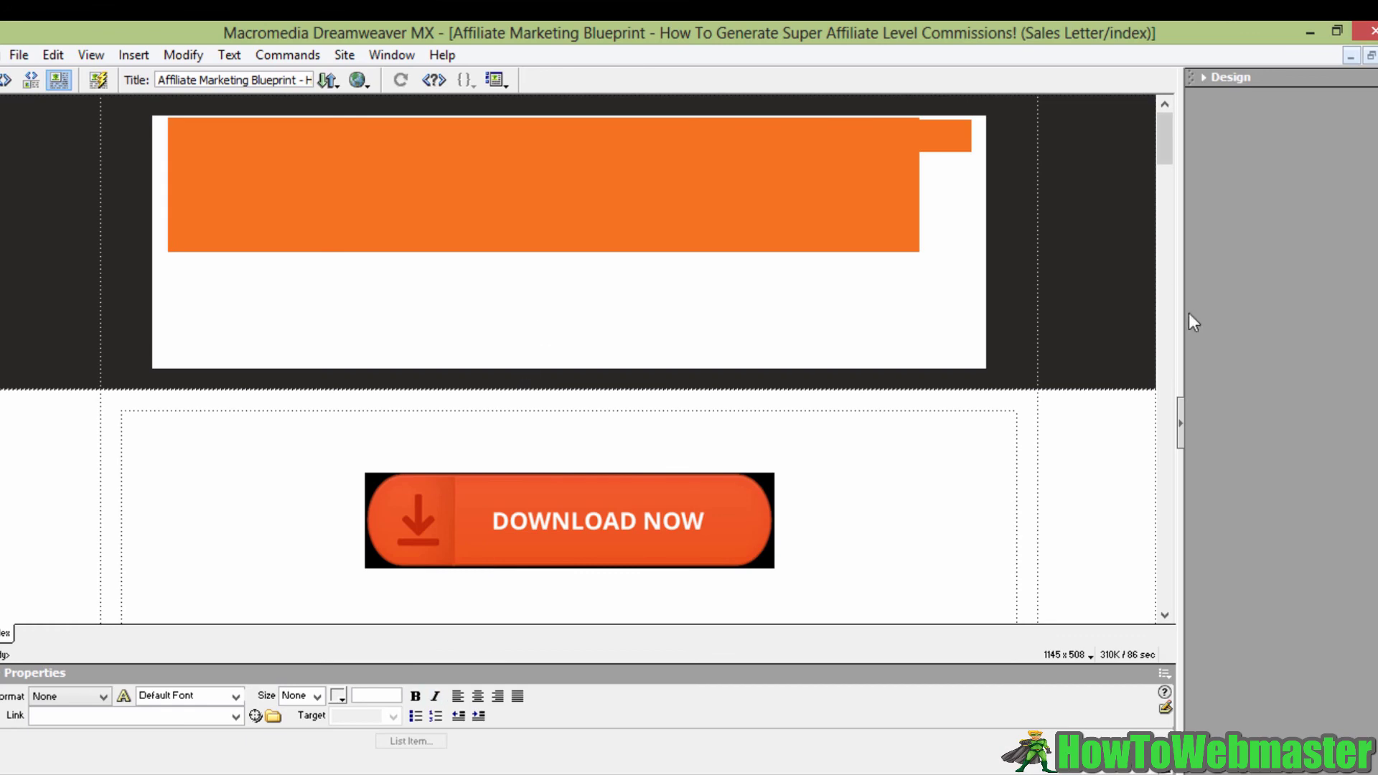
- Add an empty paragraph below the 'Add To Cart - $97 $17' link
scroll(1181, 429, down, 3)
scroll(1181, 430, up, 3)
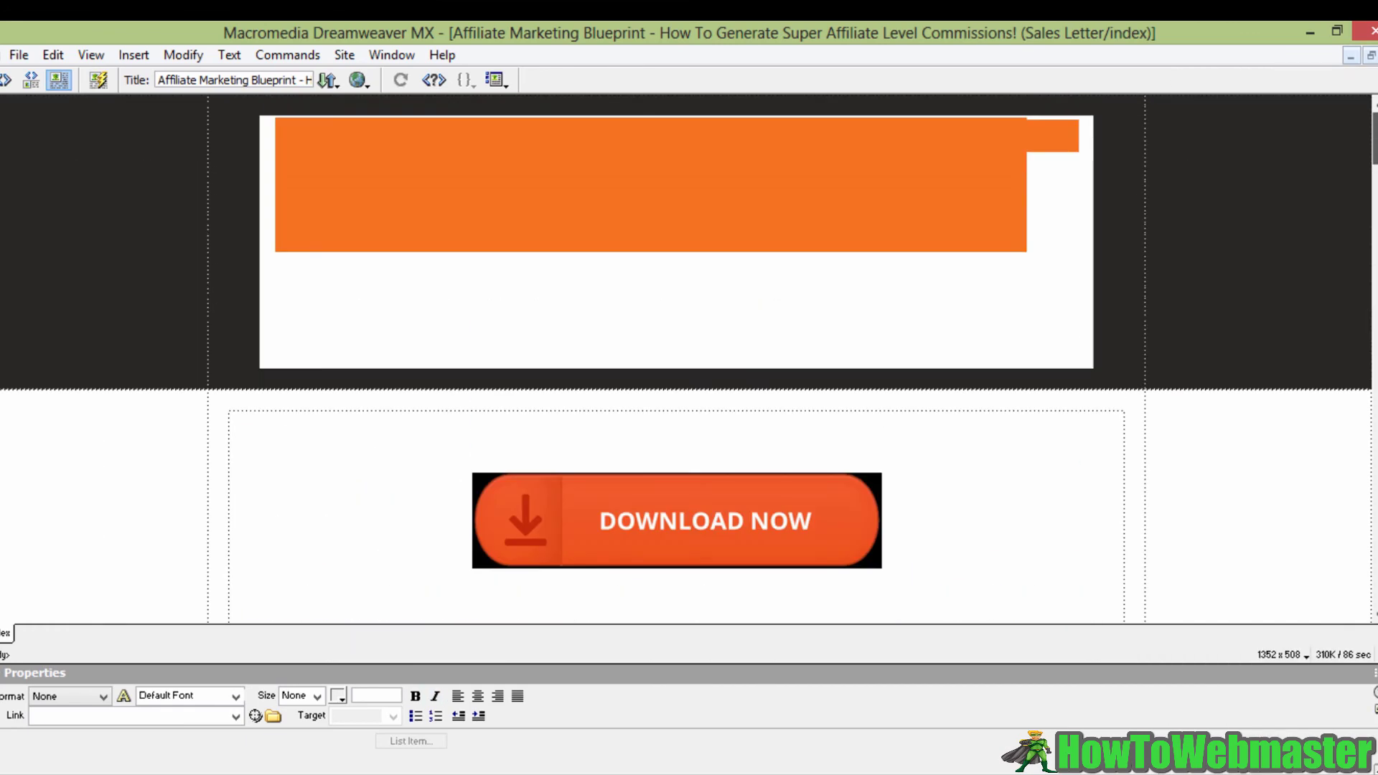
scroll(892, 402, down, 15)
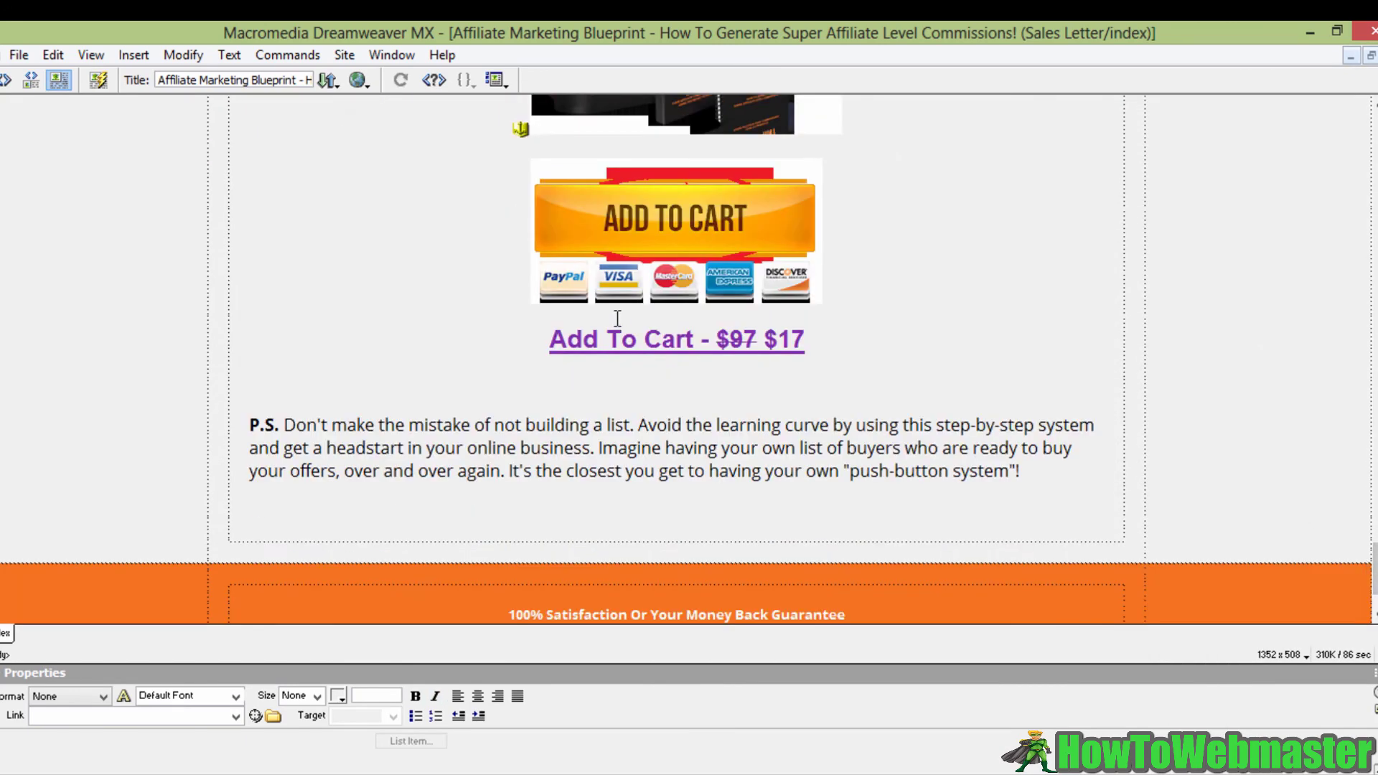
scroll(892, 402, up, 2)
click(892, 403)
key(Return)
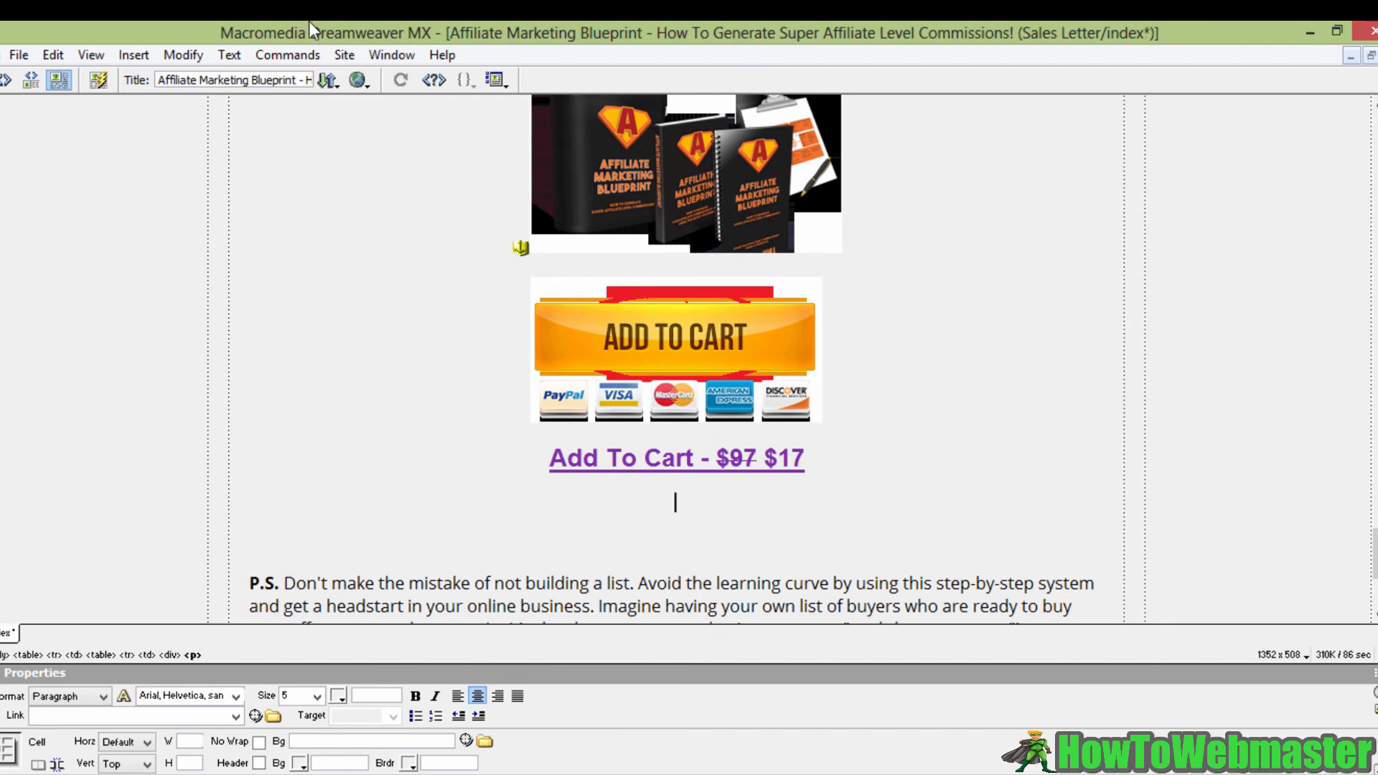
- Paste the button code over the paragraph's &nbsp; placeholder in Code view, then preview with F12
click(6, 81)
drag(136, 322, 176, 333)
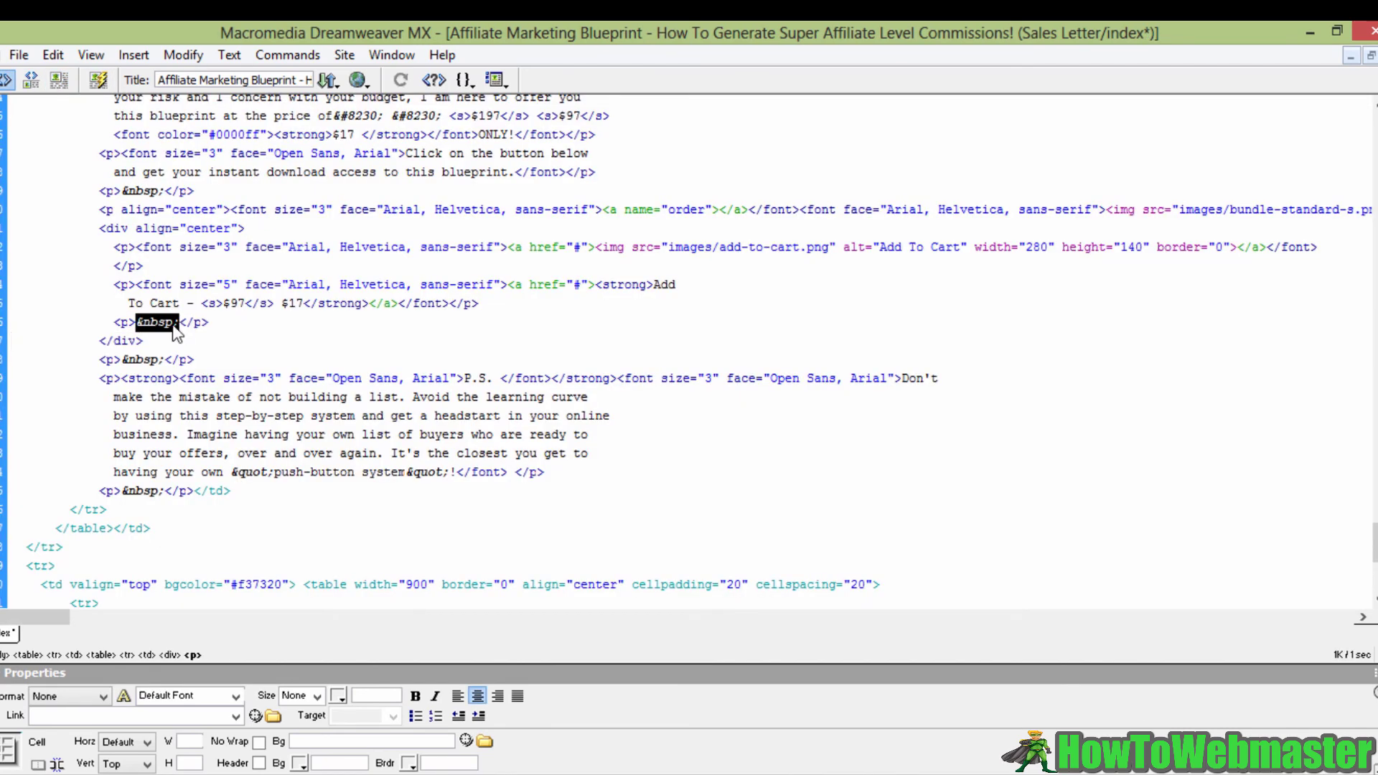
right_click(172, 325)
click(219, 626)
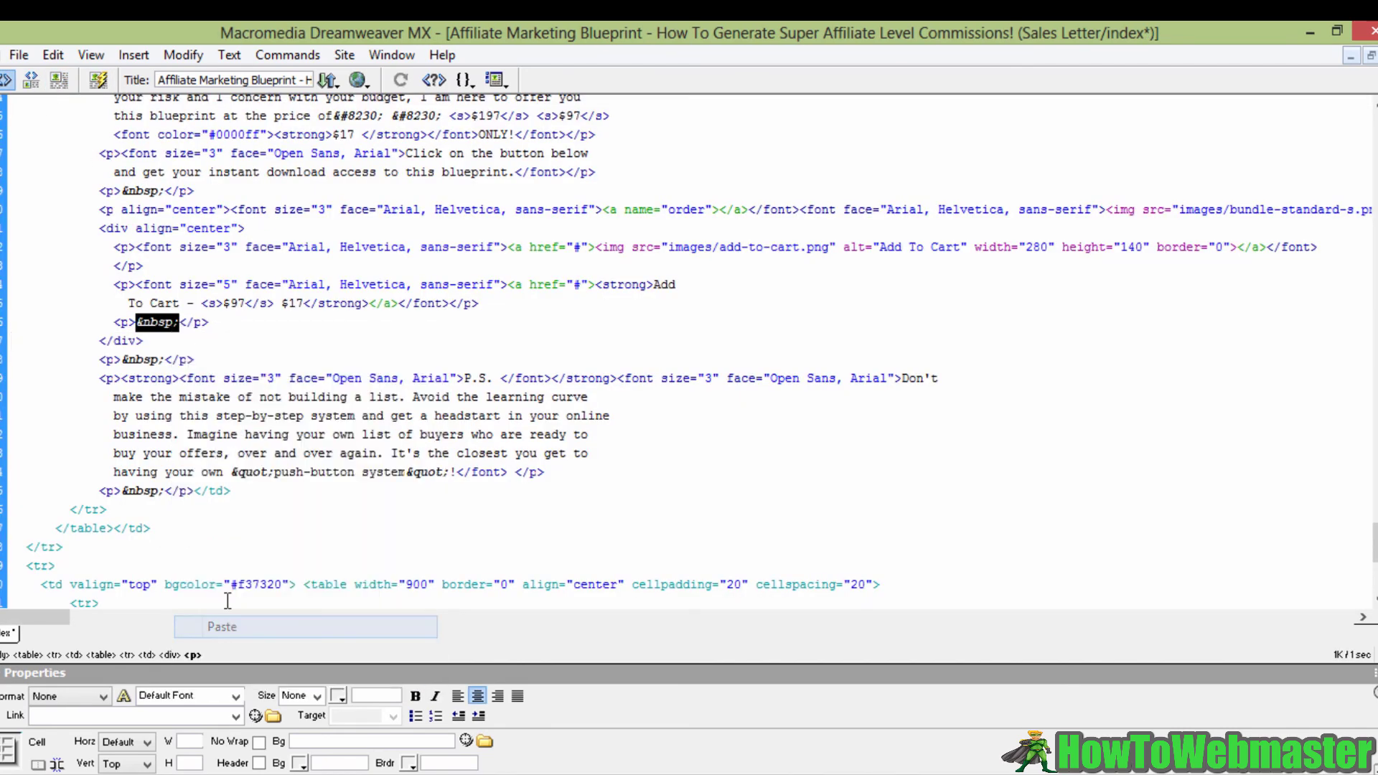
click(59, 79)
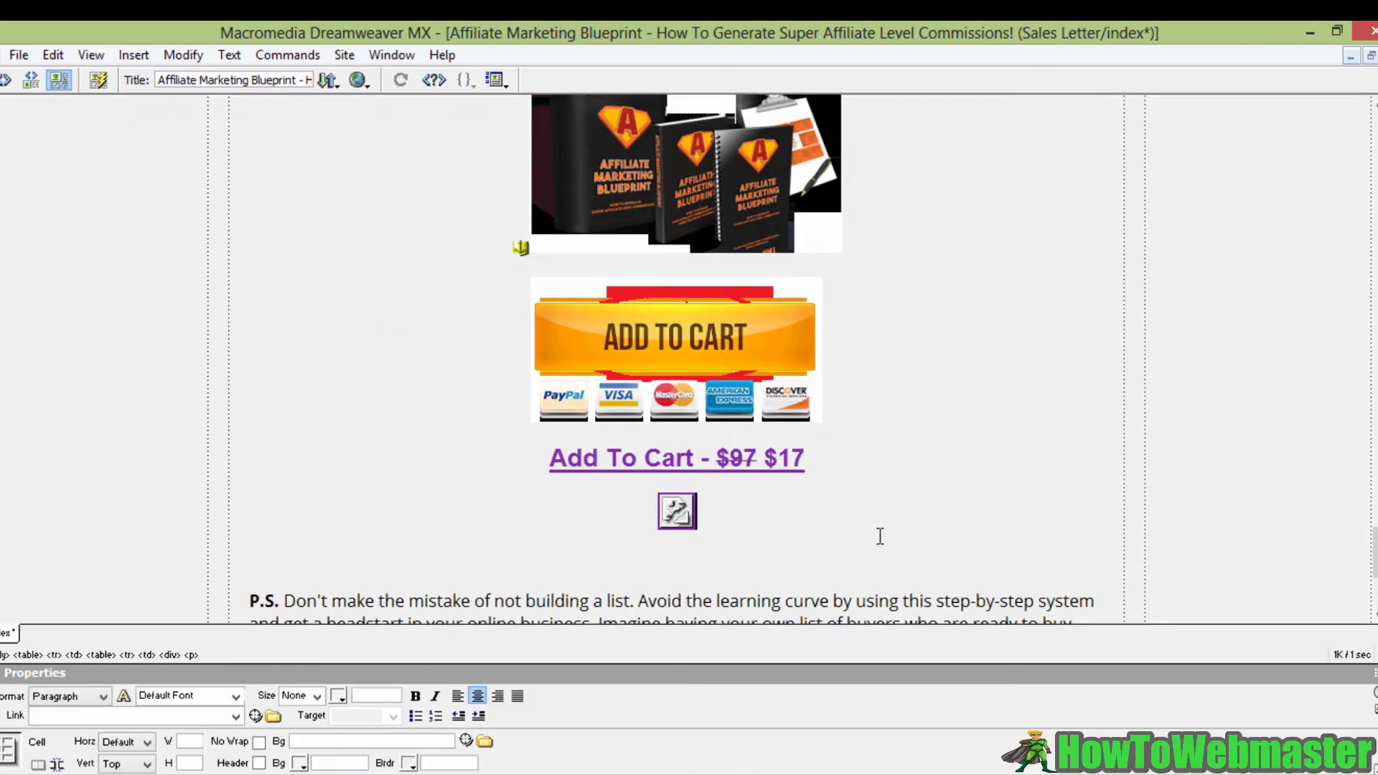
key(F12)
- Test the preview's 'Get Your Access Now' button, reaching the $7 Commissions Monster checkout
scroll(602, 221, down, 4)
scroll(603, 221, down, 1)
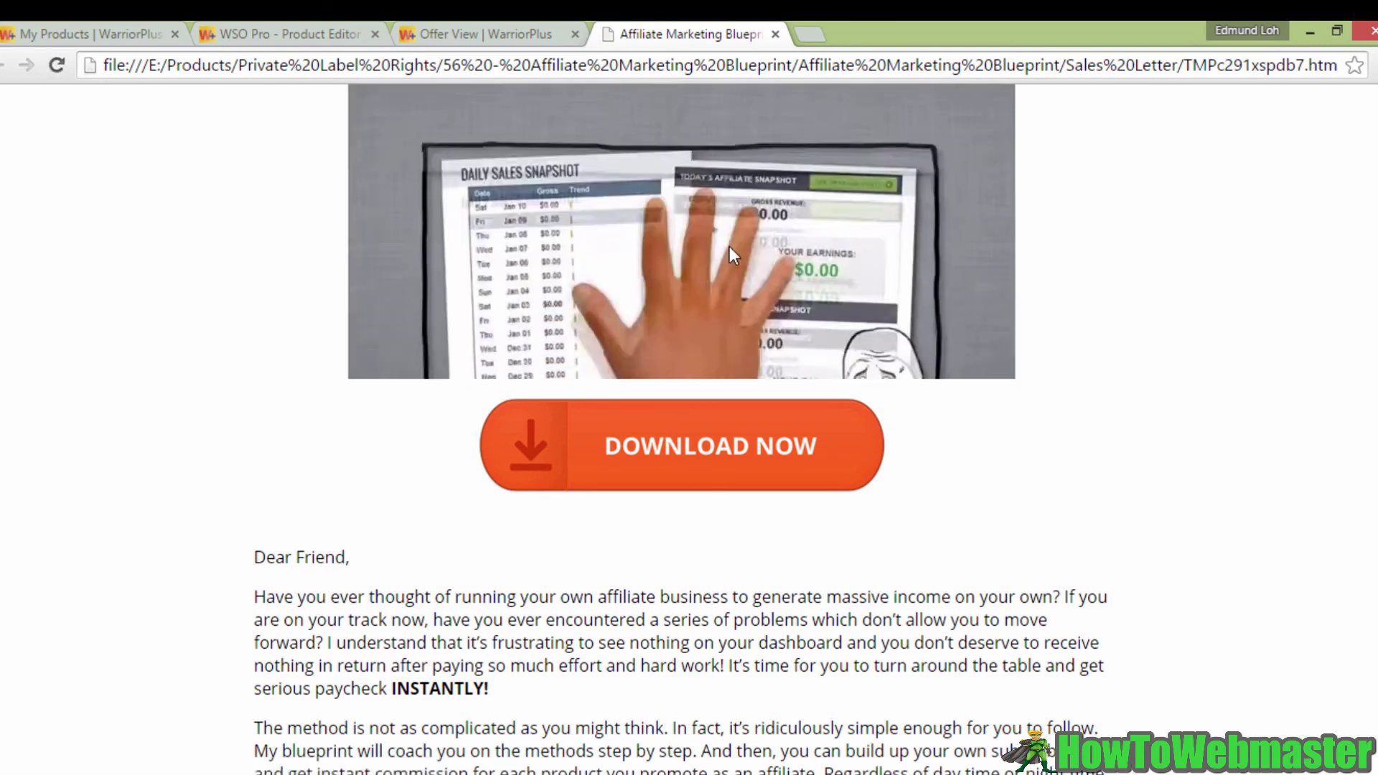
scroll(729, 247, down, 15)
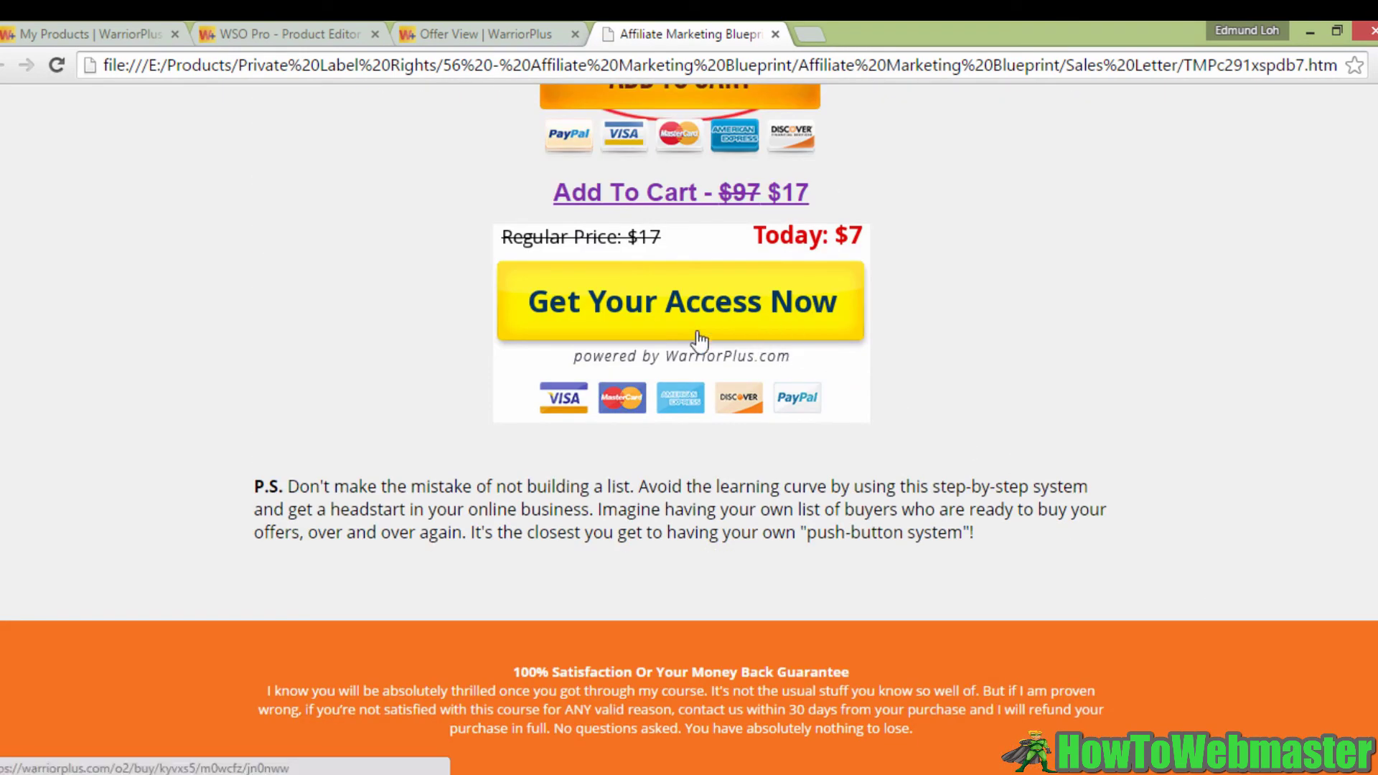
click(725, 303)
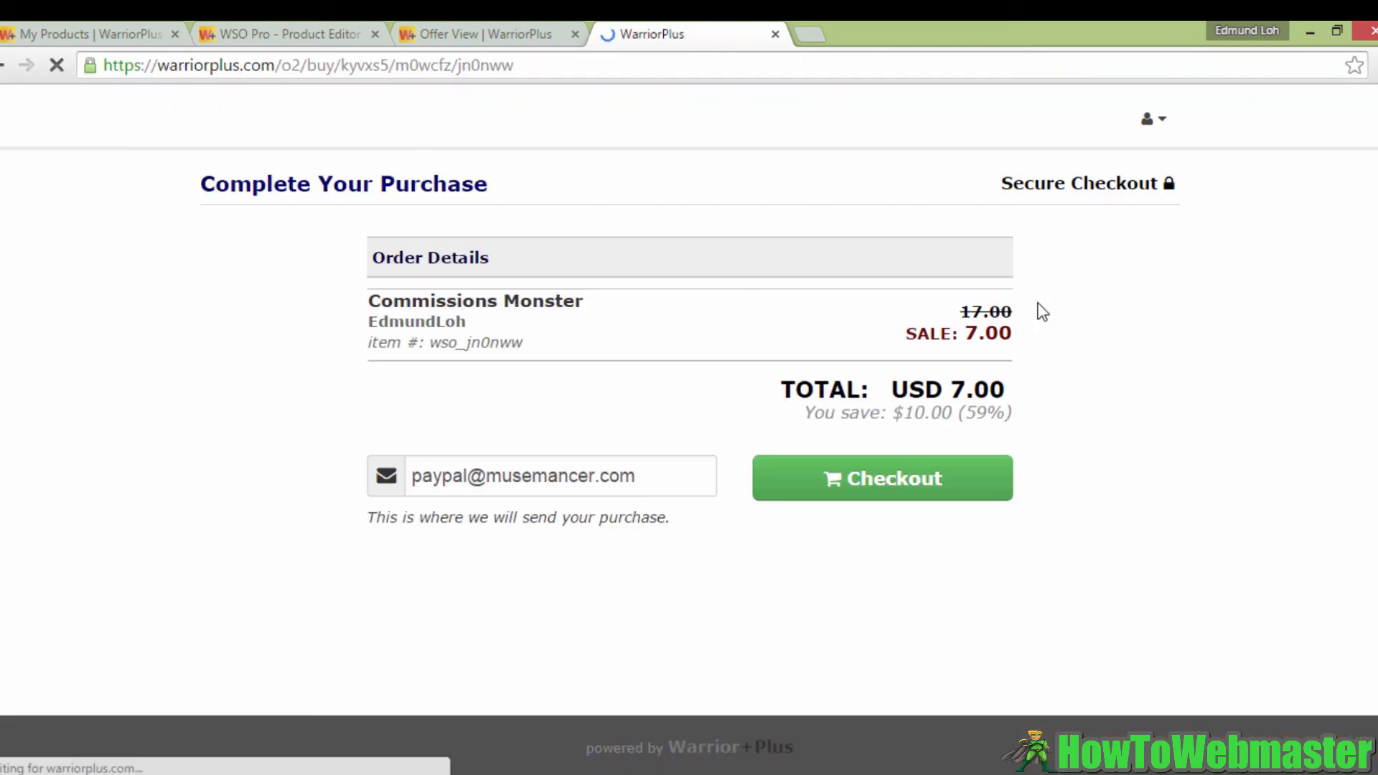